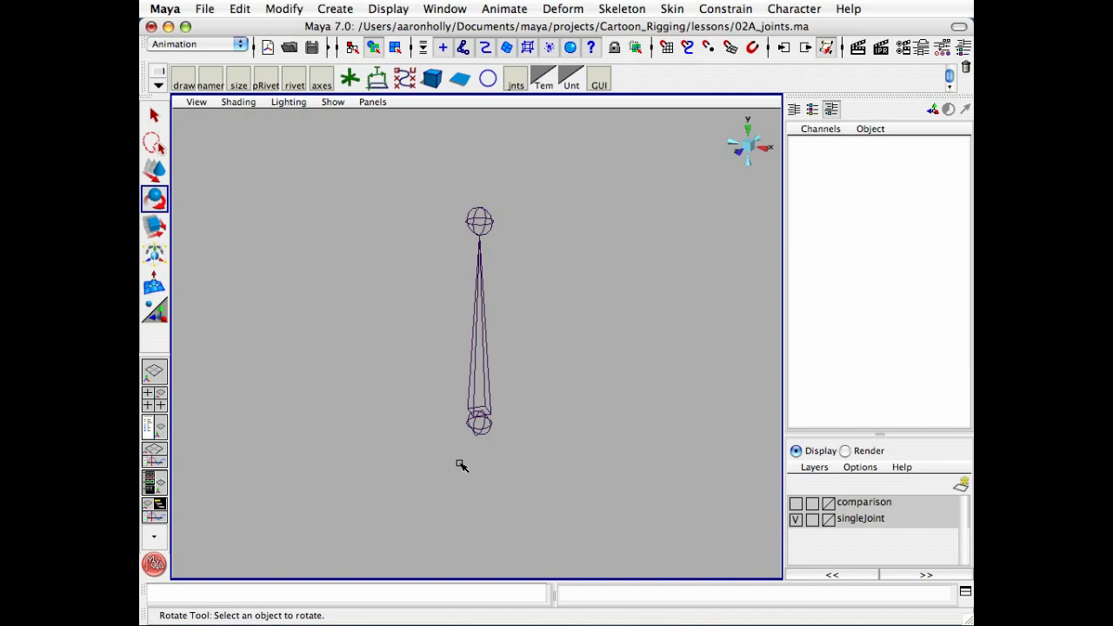
# Select joint1 at the base of the single bone, try rotating it about its local Z axis, and undo the rotation
pyautogui.keyDown('alt'); pyautogui.moveTo(514, 380); pyautogui.dragTo(556, 392, button='middle'); pyautogui.keyUp('alt')
pyautogui.keyDown('alt'); pyautogui.moveTo(551, 391); pyautogui.dragTo(561, 391); pyautogui.keyUp('alt')
pyautogui.moveTo(482, 398); pyautogui.dragTo(556, 416)
pyautogui.keyDown('alt'); pyautogui.moveTo(621, 418); pyautogui.dragTo(578, 408, button='middle'); pyautogui.keyUp('alt')
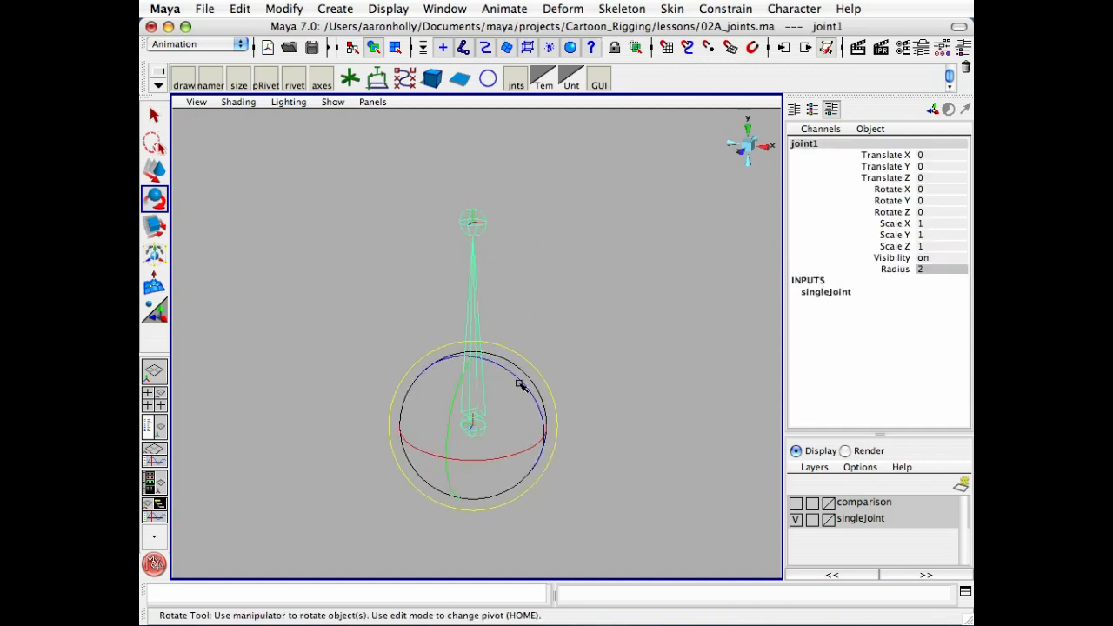
pyautogui.moveTo(520, 380); pyautogui.dragTo(527, 398)
pyautogui.press('z')
# Try moving and scaling joint1, undo each transform, and clear the selection
pyautogui.press('w')
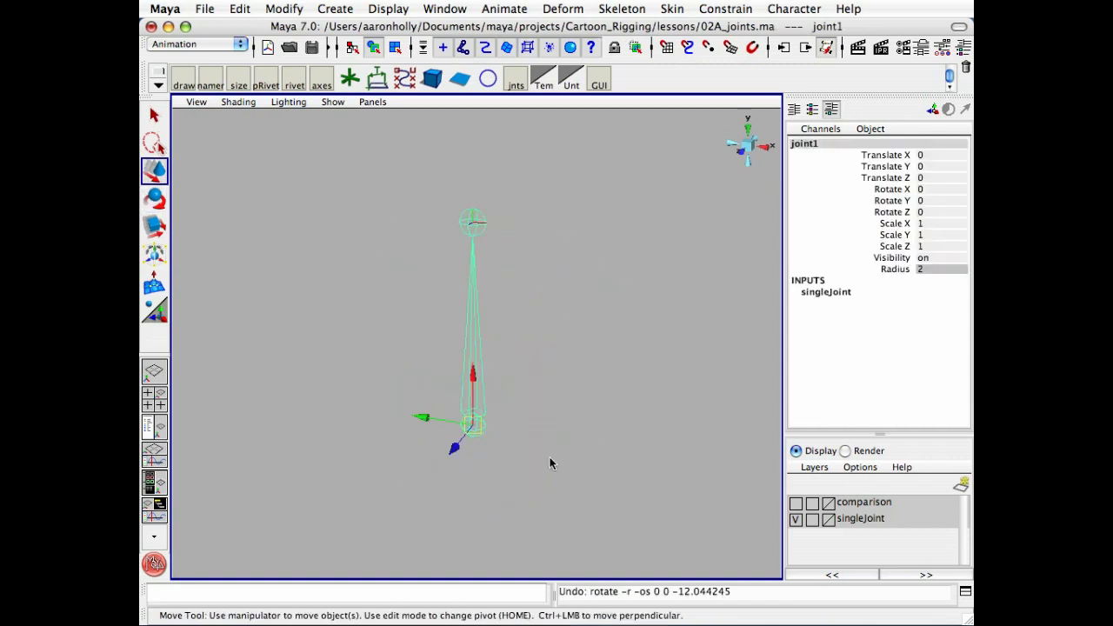
pyautogui.moveTo(474, 423)
pyautogui.mouseDown()
pyautogui.moveTo(405, 418)
pyautogui.moveTo(468, 427)
pyautogui.mouseUp()
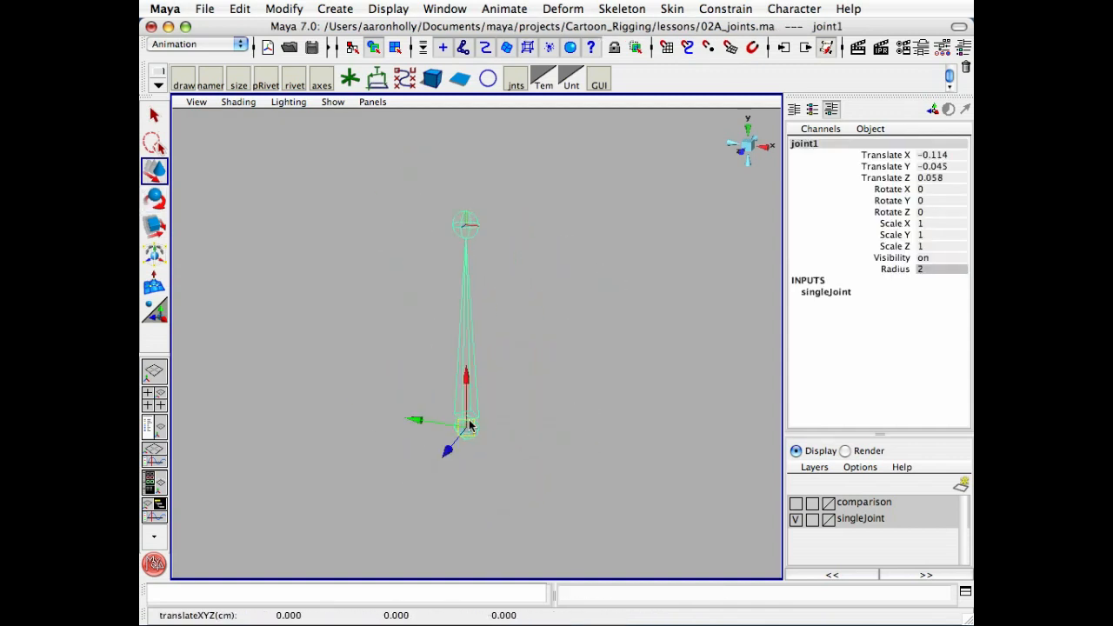
pyautogui.press('z')
pyautogui.press('r')
pyautogui.moveTo(475, 369)
pyautogui.mouseDown()
pyautogui.moveTo(472, 304)
pyautogui.moveTo(472, 398)
pyautogui.moveTo(467, 356)
pyautogui.moveTo(474, 369)
pyautogui.moveTo(527, 358)
pyautogui.moveTo(462, 373)
pyautogui.mouseUp()
pyautogui.press('z')
pyautogui.press('q')
pyautogui.click(567, 403)
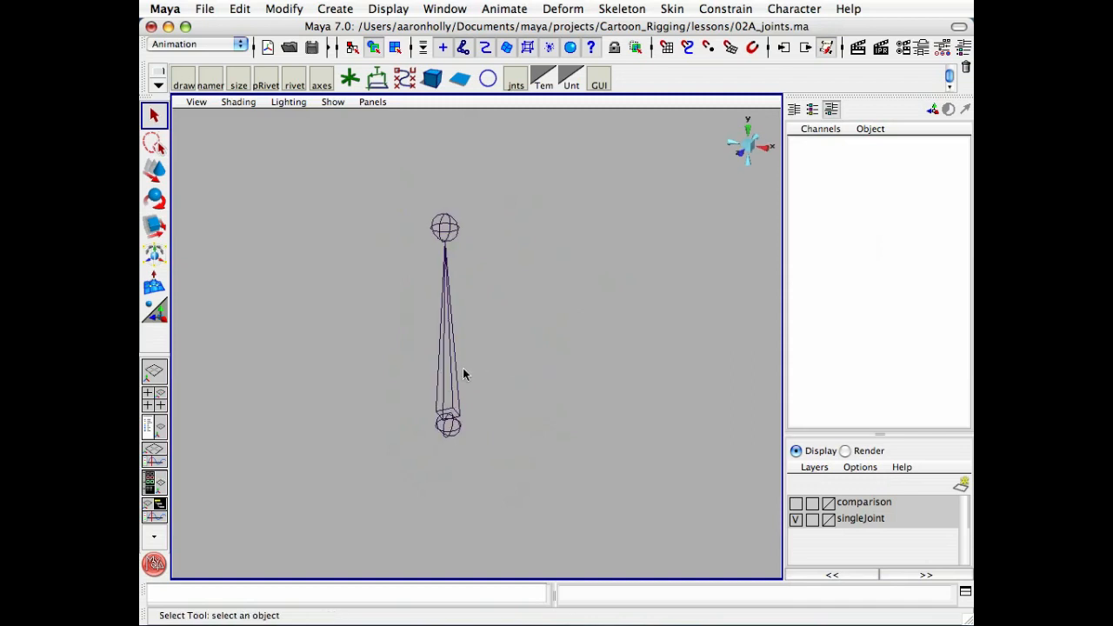
# Try rotating the single bone freely from joint1, undo the rotation, and deselect it
pyautogui.keyDown('alt'); pyautogui.moveTo(462, 373); pyautogui.dragTo(534, 380, button='right'); pyautogui.keyUp('alt')
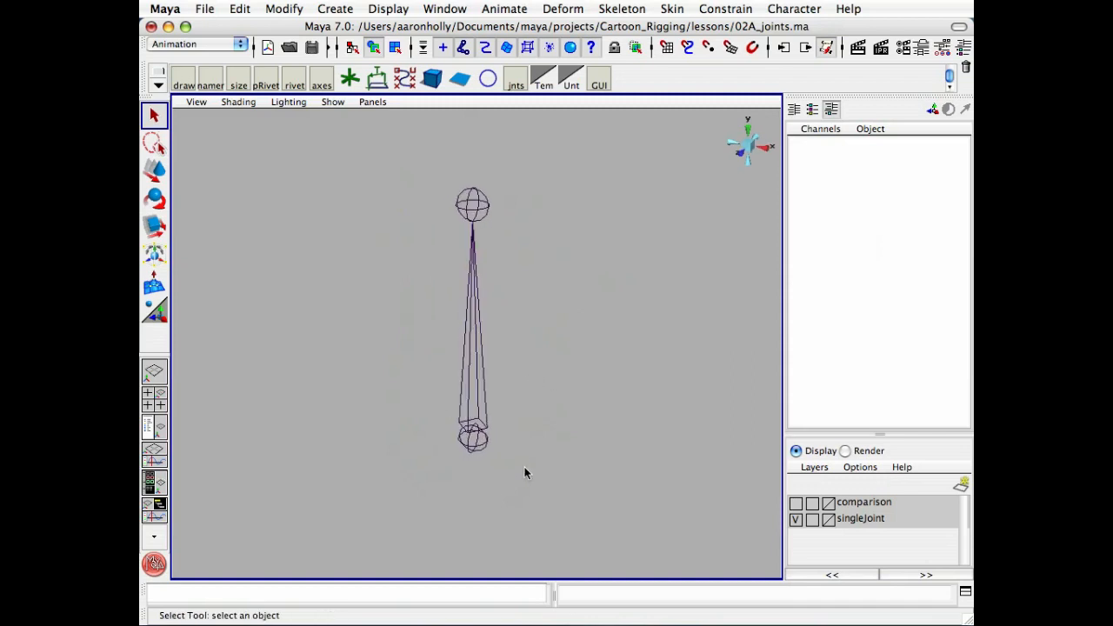
pyautogui.press('w')
pyautogui.press('q')
pyautogui.moveTo(423, 362); pyautogui.dragTo(492, 387)
pyautogui.keyDown('alt'); pyautogui.moveTo(564, 378); pyautogui.dragTo(594, 390, button='middle'); pyautogui.keyUp('alt')
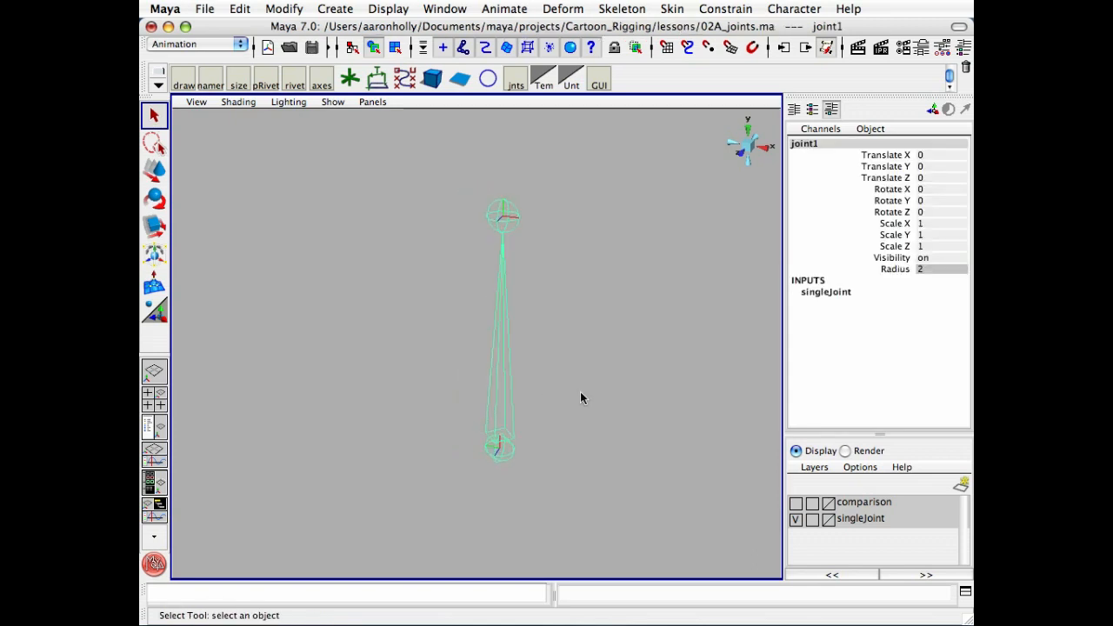
pyautogui.press('e')
pyautogui.moveTo(545, 402); pyautogui.dragTo(522, 445)
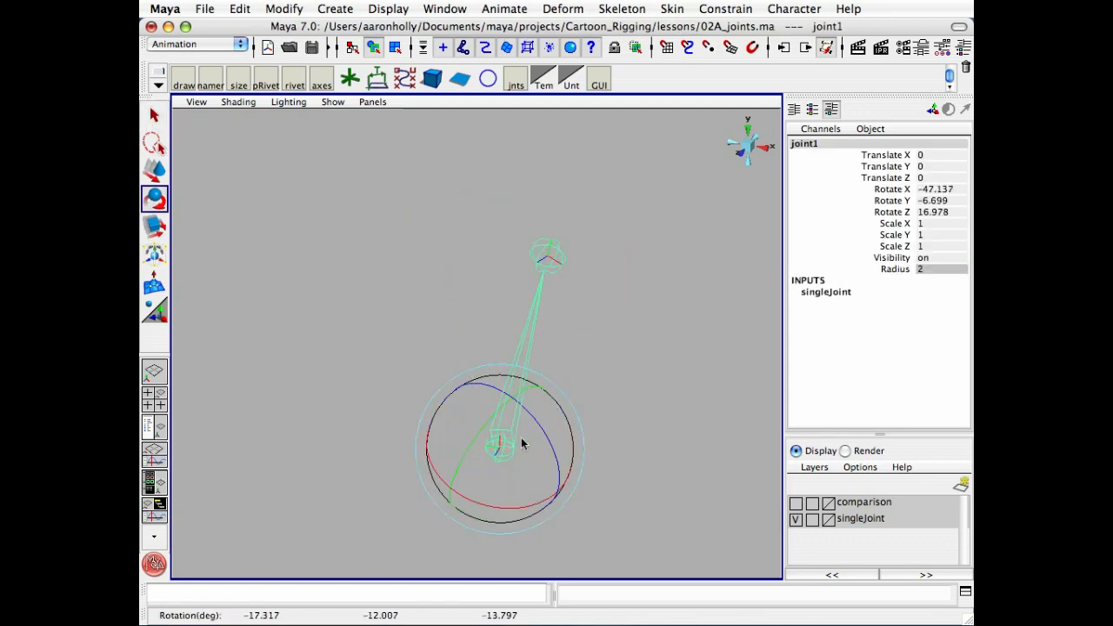
pyautogui.hotkey('ctrl', 'z')
pyautogui.click(525, 201)
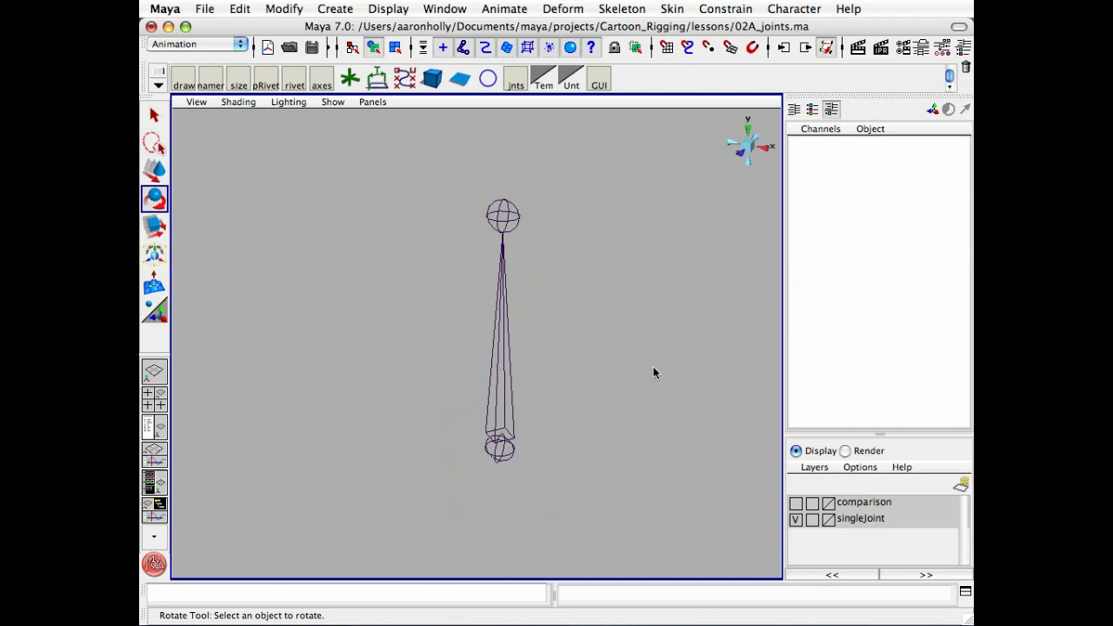
# Open the Hypergraph beside the bone and frame the selected joint1 in its hierarchy
pyautogui.keyDown('alt'); pyautogui.moveTo(554, 262); pyautogui.dragTo(377, 400, button='right'); pyautogui.keyUp('alt')
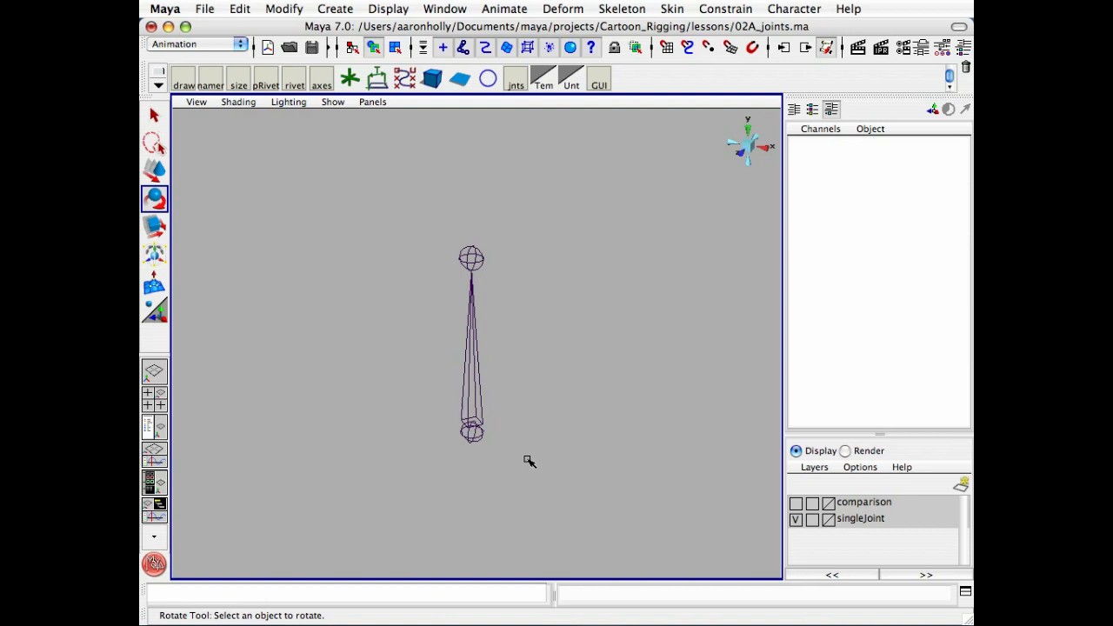
pyautogui.keyDown('alt'); pyautogui.moveTo(530, 460); pyautogui.dragTo(547, 460, button='middle'); pyautogui.keyUp('alt')
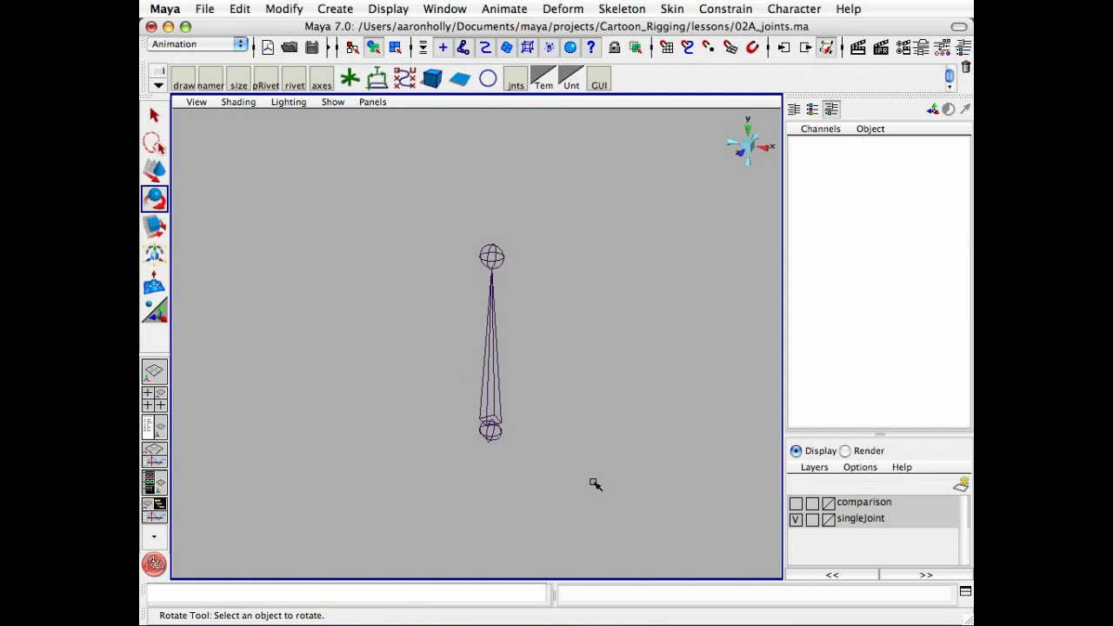
pyautogui.keyDown('alt'); pyautogui.moveTo(566, 473); pyautogui.dragTo(496, 468); pyautogui.keyUp('alt')
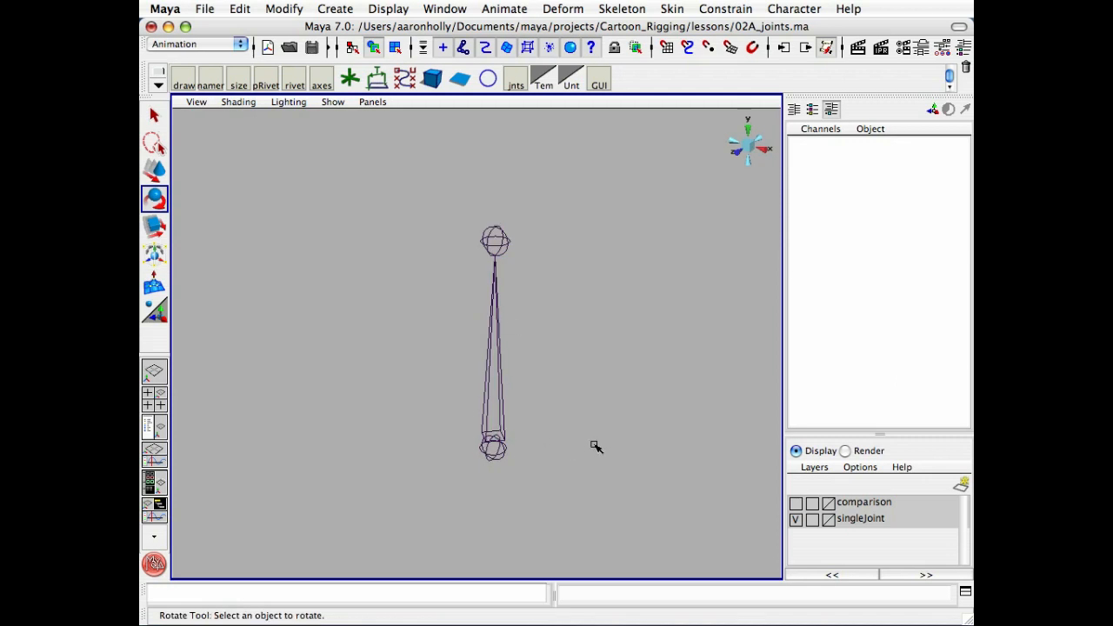
pyautogui.press('h')
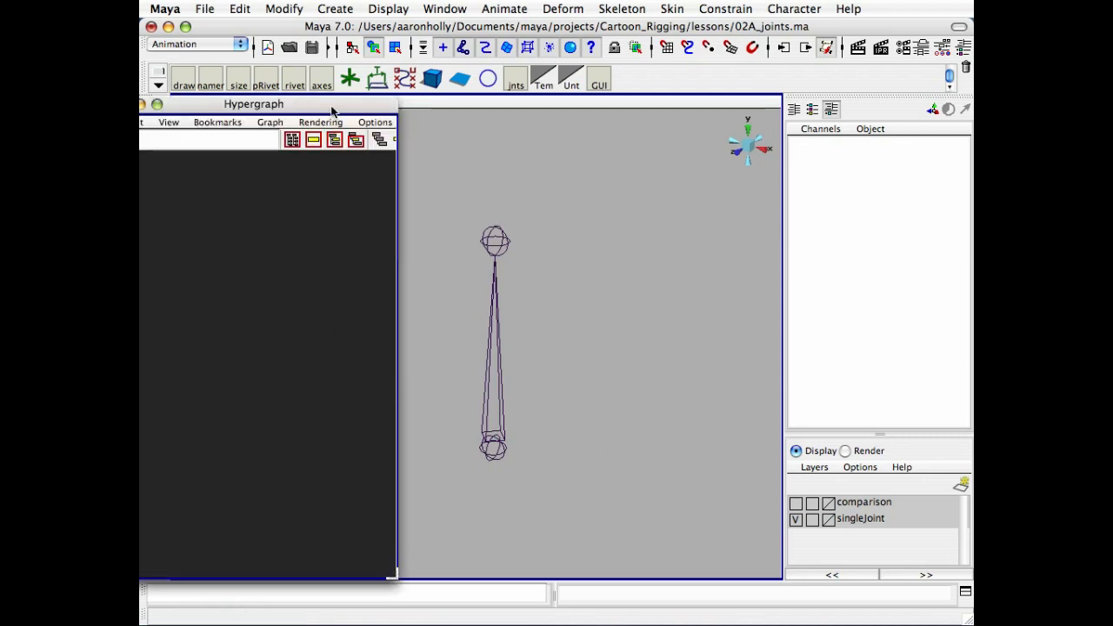
pyautogui.moveTo(333, 111); pyautogui.dragTo(390, 113)
pyautogui.click(500, 425)
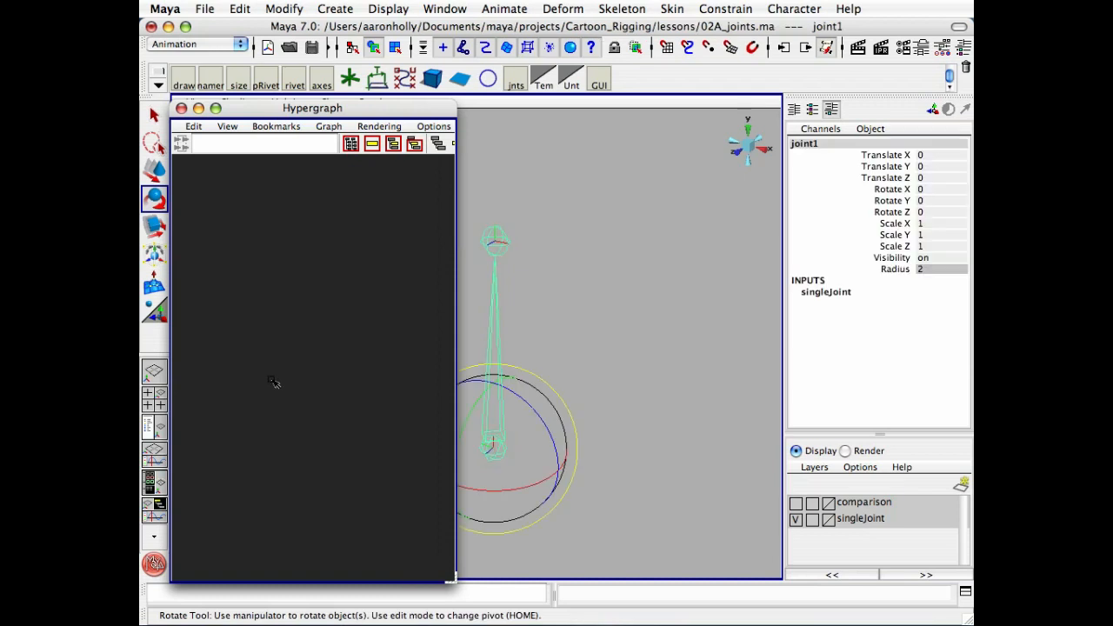
pyautogui.press('a')
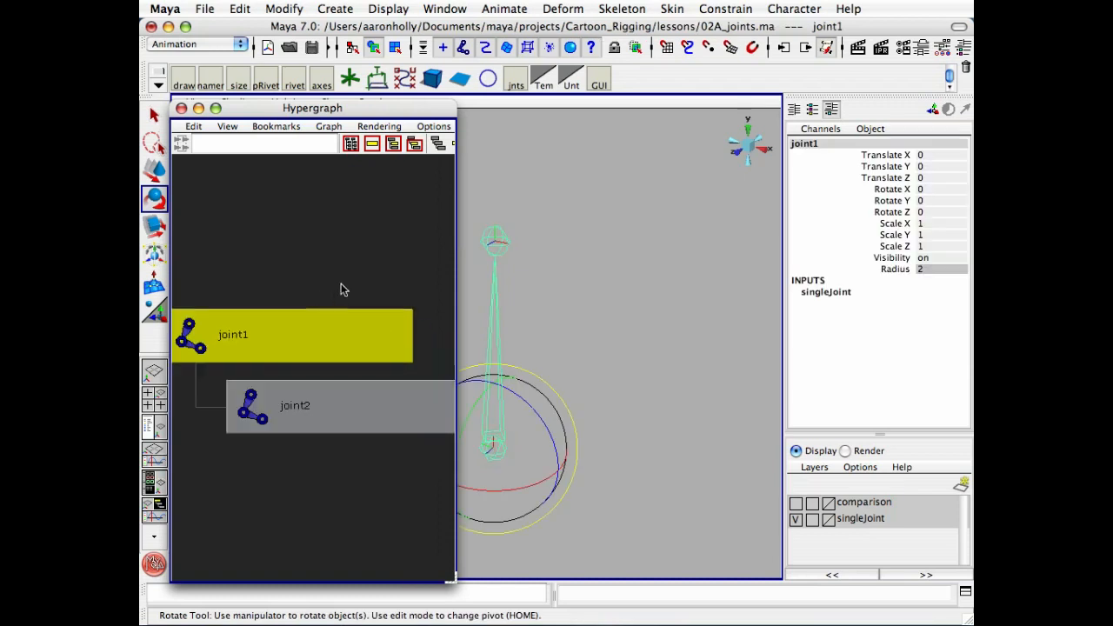
# Examine which part of the bone joint1 and joint2 each represent by selecting their Hypergraph nodes, then clear the selection
pyautogui.click(572, 360)
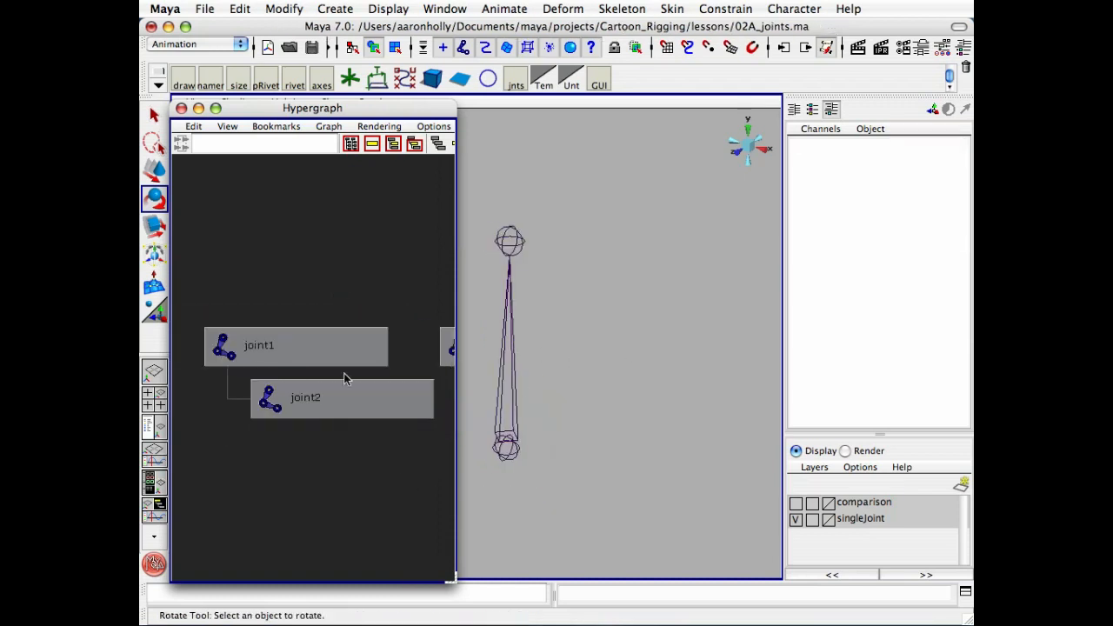
pyautogui.click(300, 349)
pyautogui.click(296, 399)
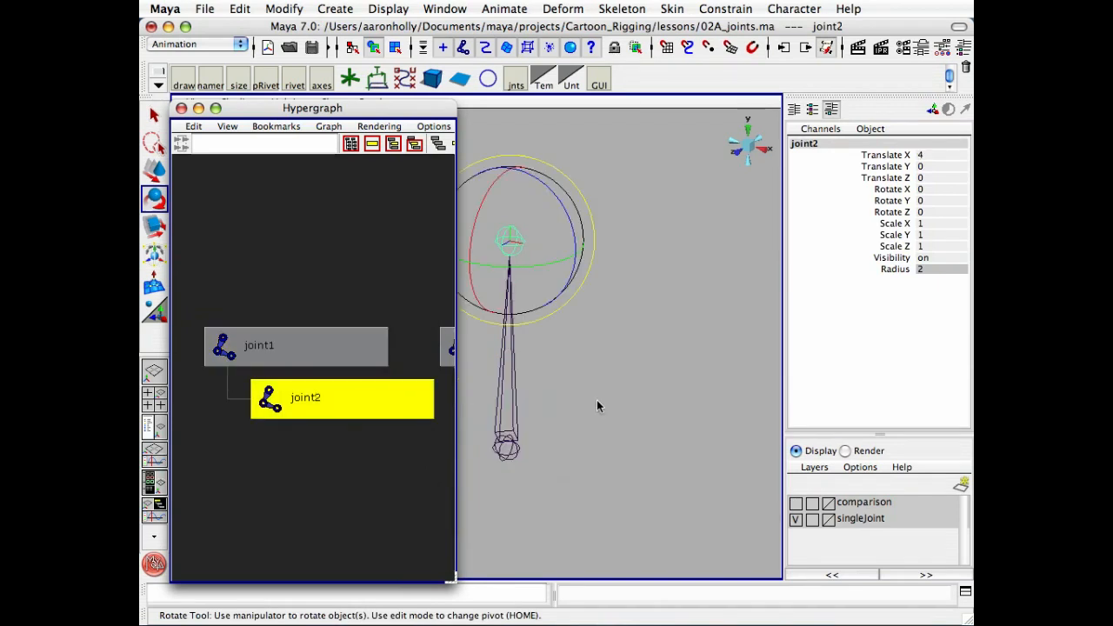
pyautogui.press('w')
pyautogui.click(303, 350)
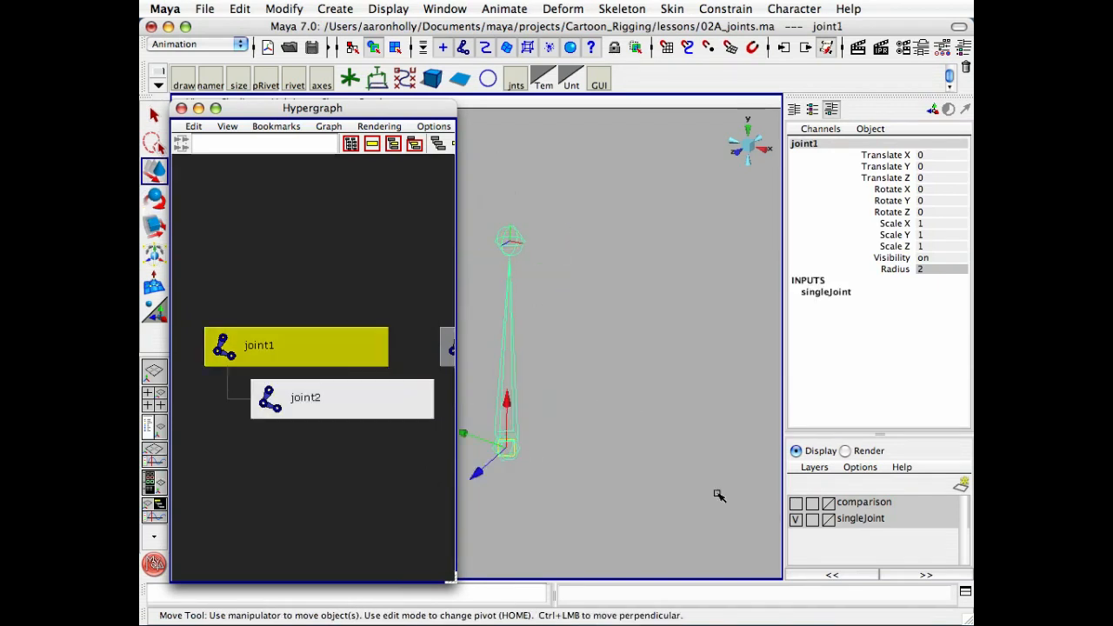
pyautogui.click(557, 445)
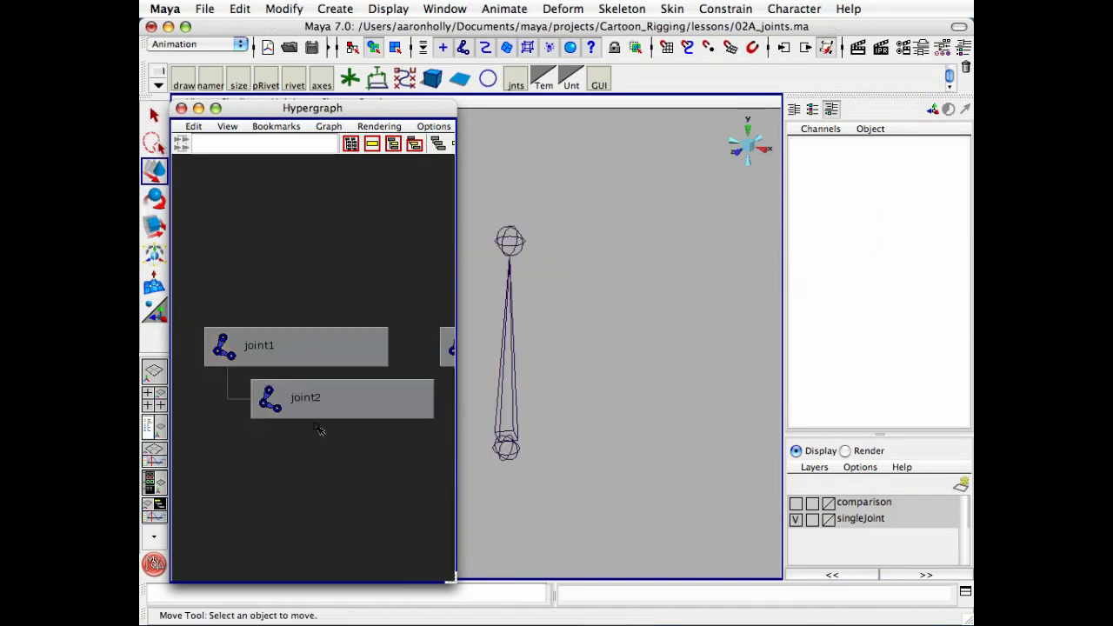
# Unparent joint2 from joint1 in the Hypergraph, parent it back under joint1, and deselect
pyautogui.moveTo(316, 396); pyautogui.dragTo(324, 458, button='middle')
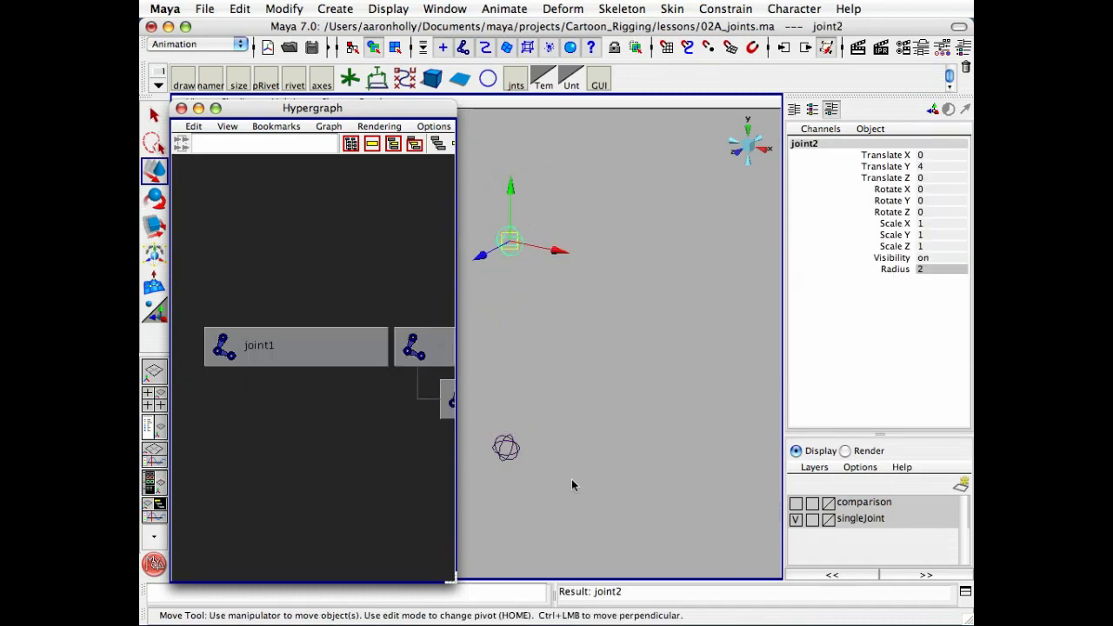
pyautogui.keyDown('shift'); pyautogui.click(303, 360); pyautogui.keyUp('shift')
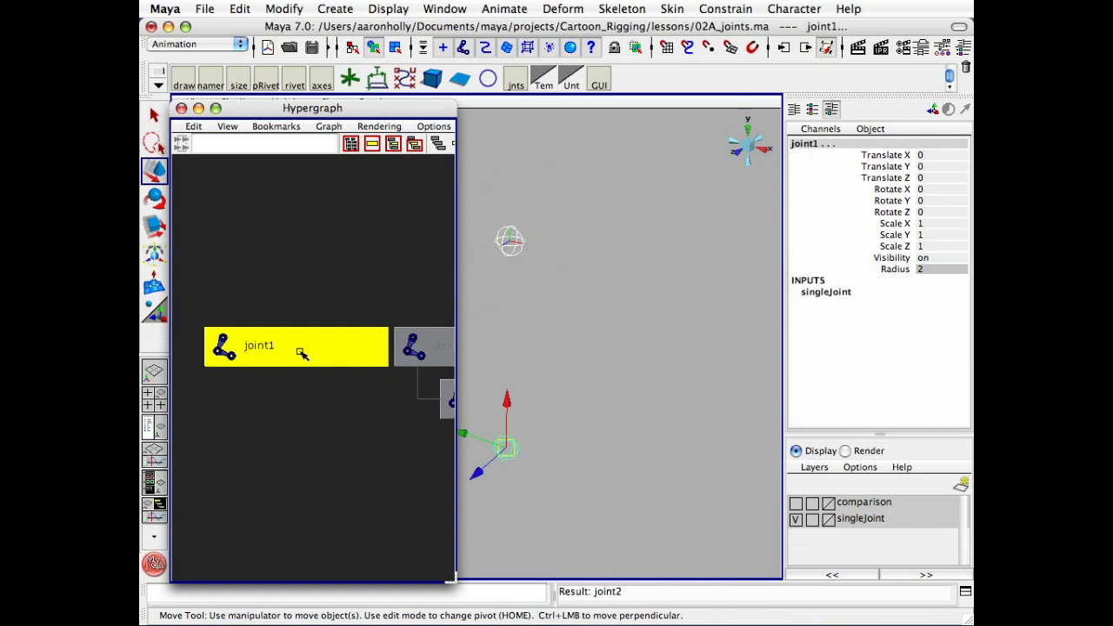
pyautogui.press('p')
pyautogui.click(348, 261)
# Shrink the Hypergraph window and shift it below the viewport's menu bar, with joint1 selected
pyautogui.keyDown('alt'); pyautogui.moveTo(562, 331); pyautogui.dragTo(626, 334, button='middle'); pyautogui.keyUp('alt')
pyautogui.moveTo(450, 581); pyautogui.dragTo(406, 558)
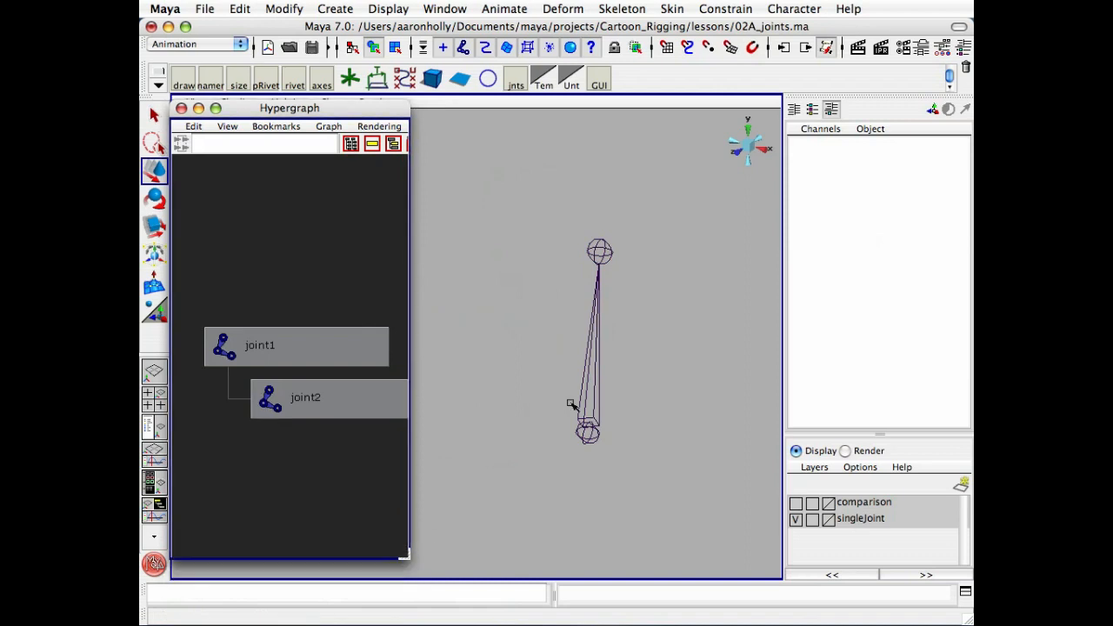
pyautogui.keyDown('alt'); pyautogui.moveTo(636, 279); pyautogui.dragTo(632, 281, button='middle'); pyautogui.keyUp('alt')
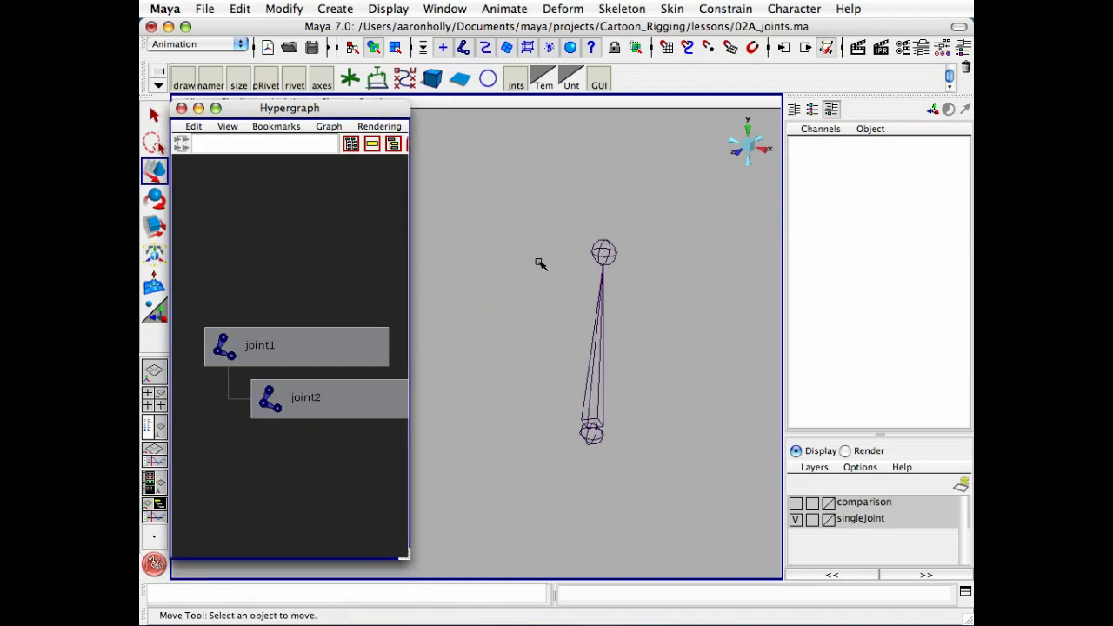
pyautogui.click(267, 350)
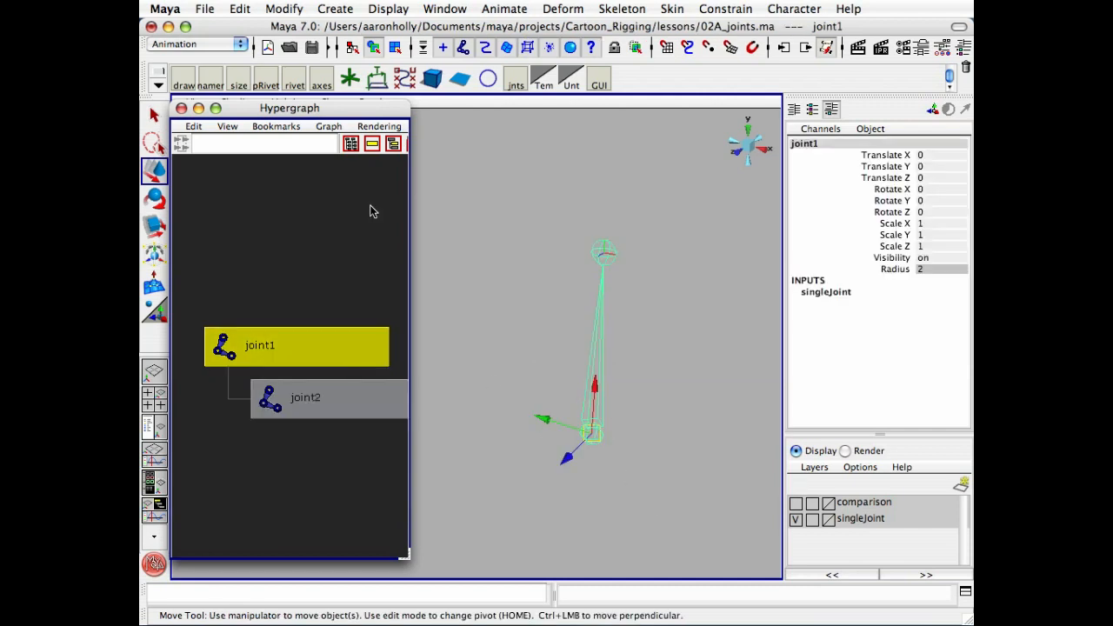
pyautogui.moveTo(372, 109); pyautogui.dragTo(370, 122)
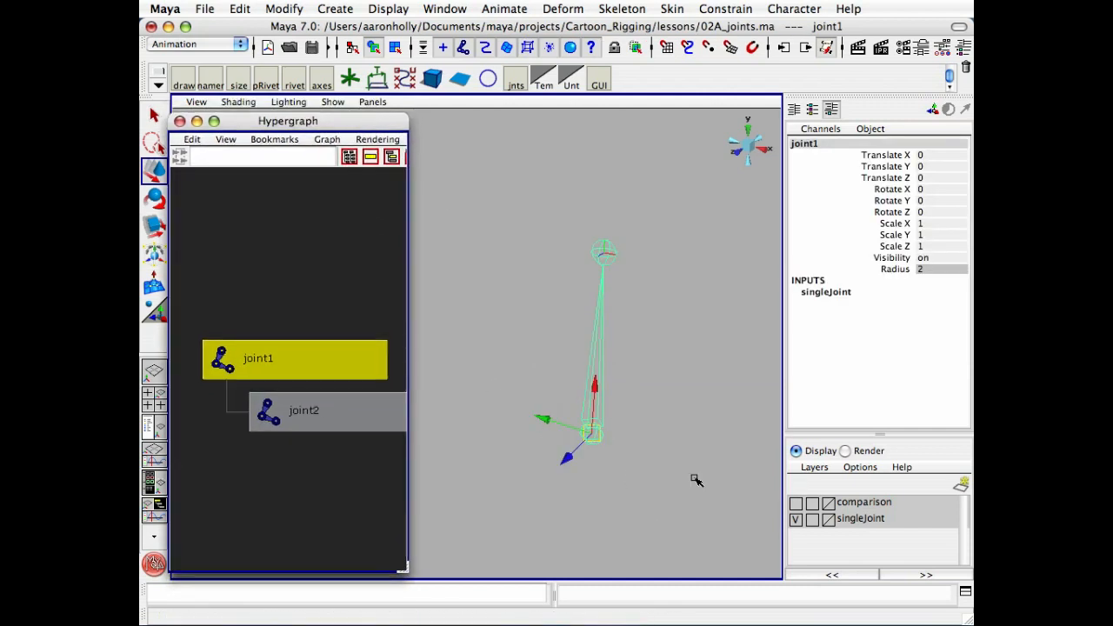
# Inspect the parent and child of the bone by selecting joint1 and joint2 in the recentred hierarchy
pyautogui.click(643, 483)
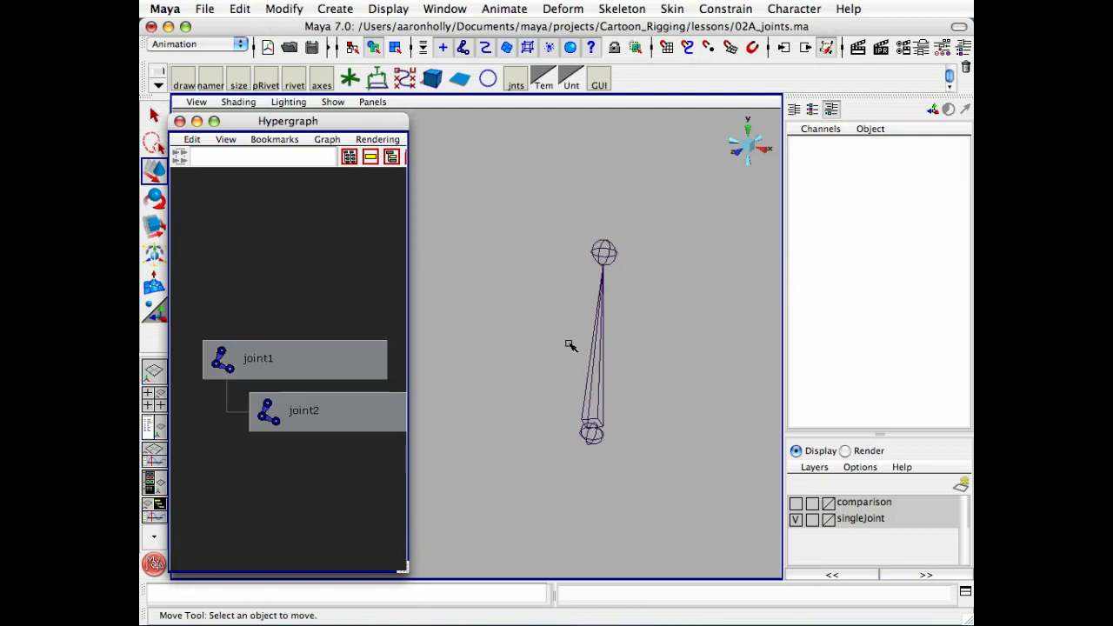
pyautogui.keyDown('alt'); pyautogui.moveTo(332, 357); pyautogui.dragTo(299, 321, button='middle'); pyautogui.keyUp('alt')
pyautogui.click(259, 323)
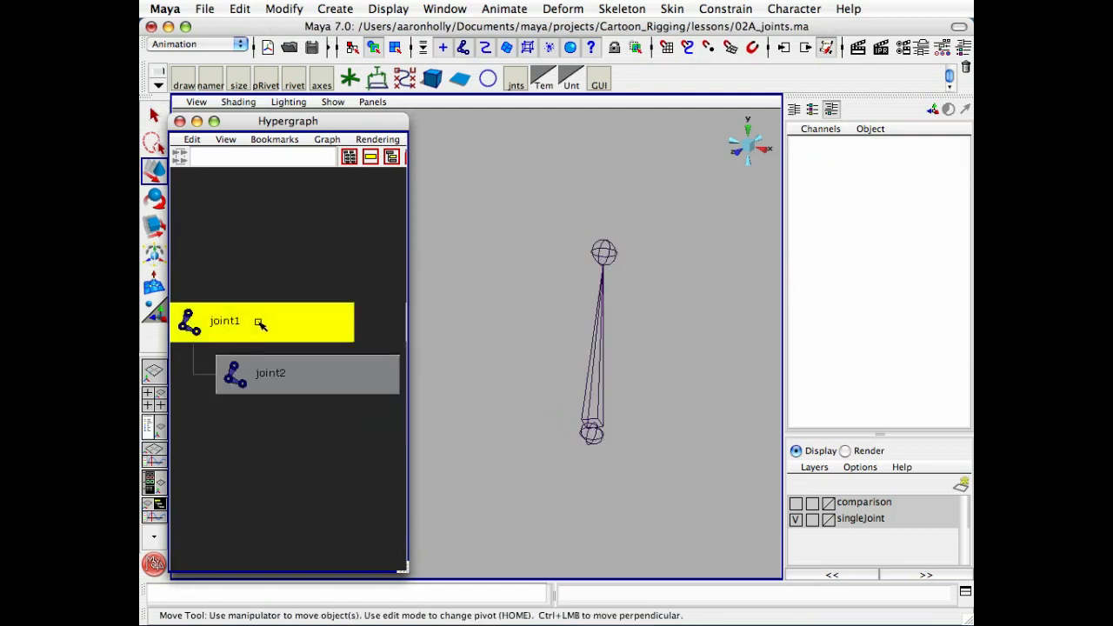
pyautogui.click(287, 387)
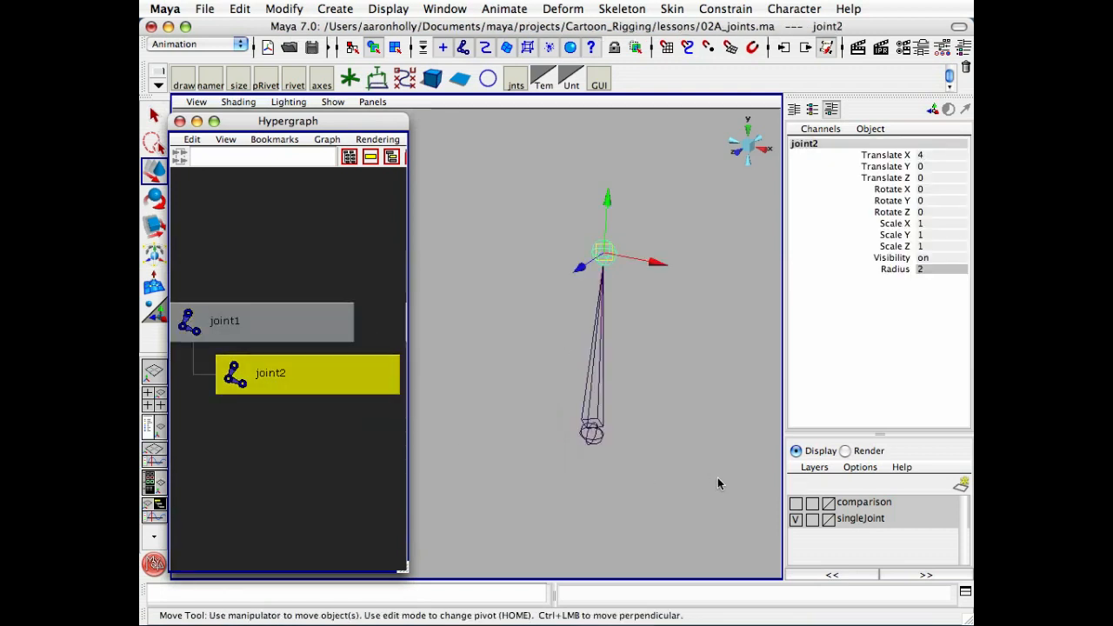
# Hide the singleJoint layer, show the comparison layer, and close the Hypergraph to view the joint chain and cubes
pyautogui.click(796, 519)
pyautogui.click(796, 502)
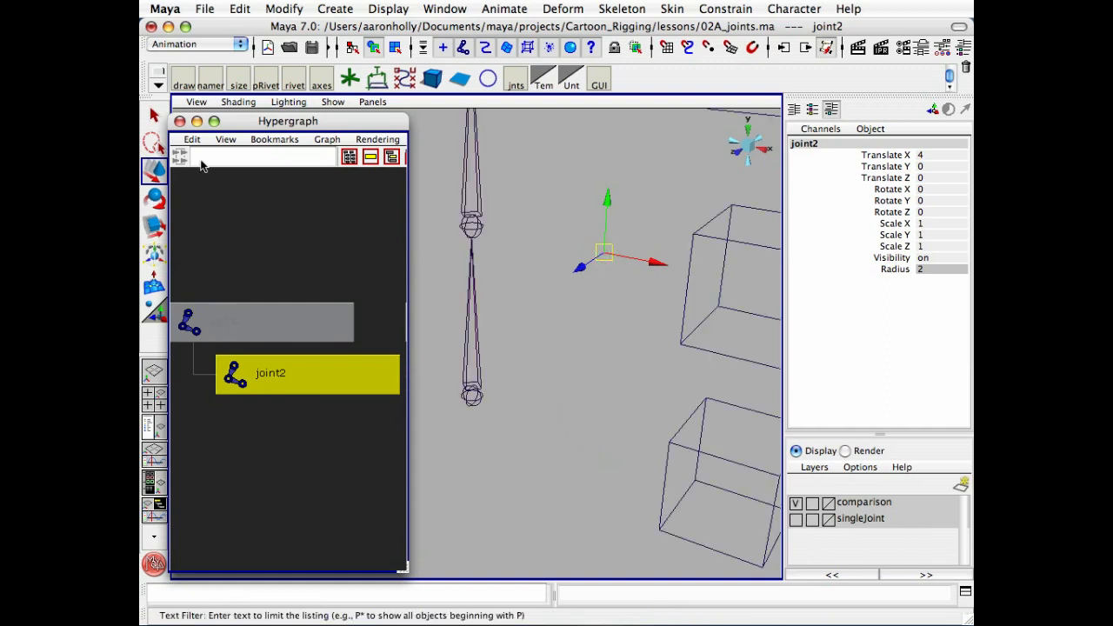
pyautogui.click(180, 122)
pyautogui.keyDown('alt'); pyautogui.moveTo(458, 255); pyautogui.dragTo(434, 297, button='middle'); pyautogui.keyUp('alt')
pyautogui.keyDown('alt'); pyautogui.moveTo(434, 297); pyautogui.dragTo(385, 331); pyautogui.keyUp('alt')
pyautogui.press('q')
pyautogui.click(658, 304)
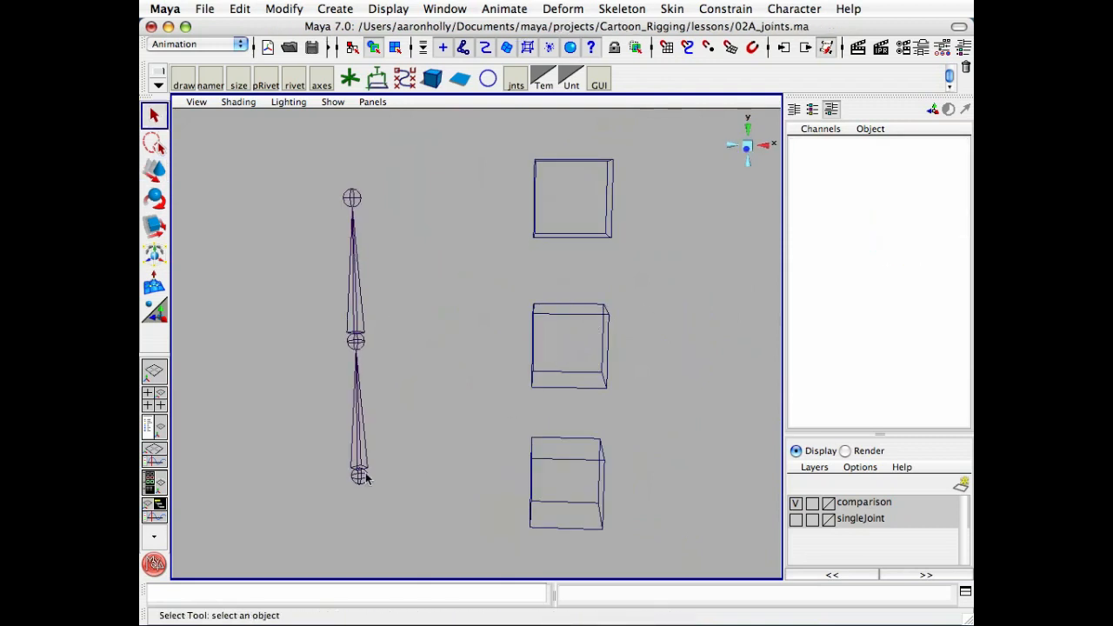
# Examine the three-joint chain by selecting its joints one after another from the base to the tip
pyautogui.click(362, 473)
pyautogui.click(359, 288)
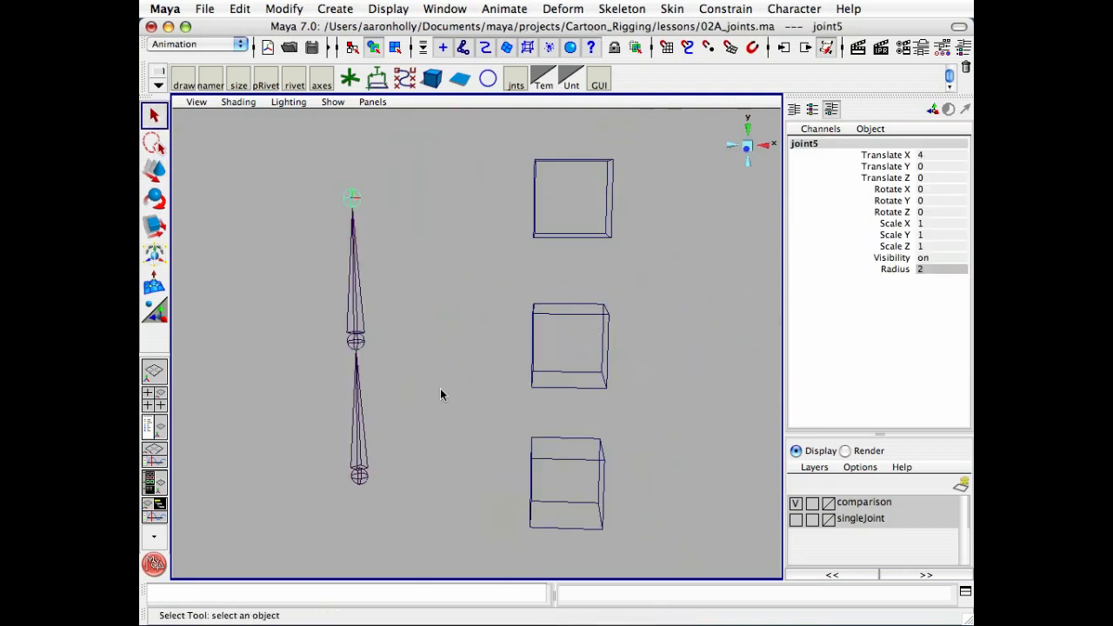
pyautogui.click(348, 503)
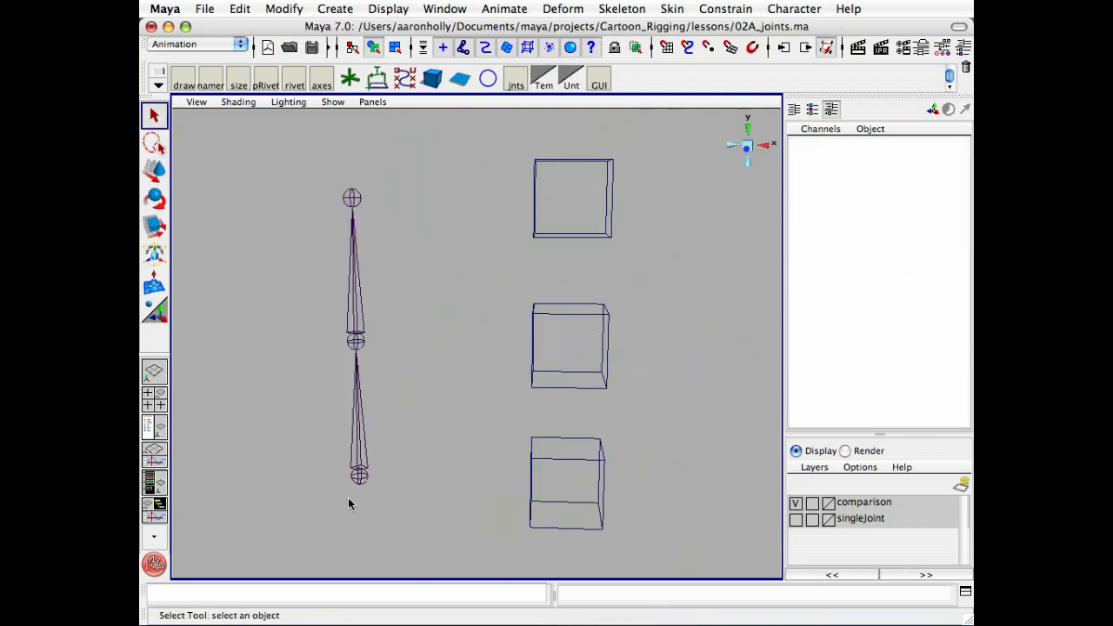
pyautogui.click(366, 443)
pyautogui.click(353, 296)
pyautogui.click(356, 197)
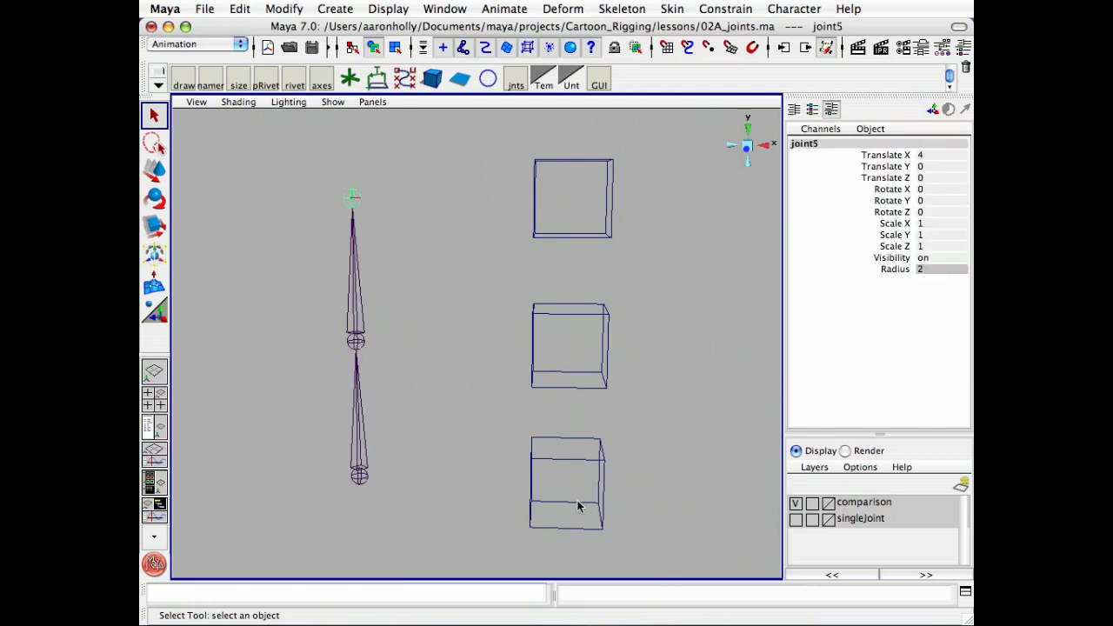
# Examine the three cubes by selecting each one from the lowest to the highest, then clear the selection
pyautogui.click(551, 440)
pyautogui.click(561, 315)
pyautogui.click(596, 239)
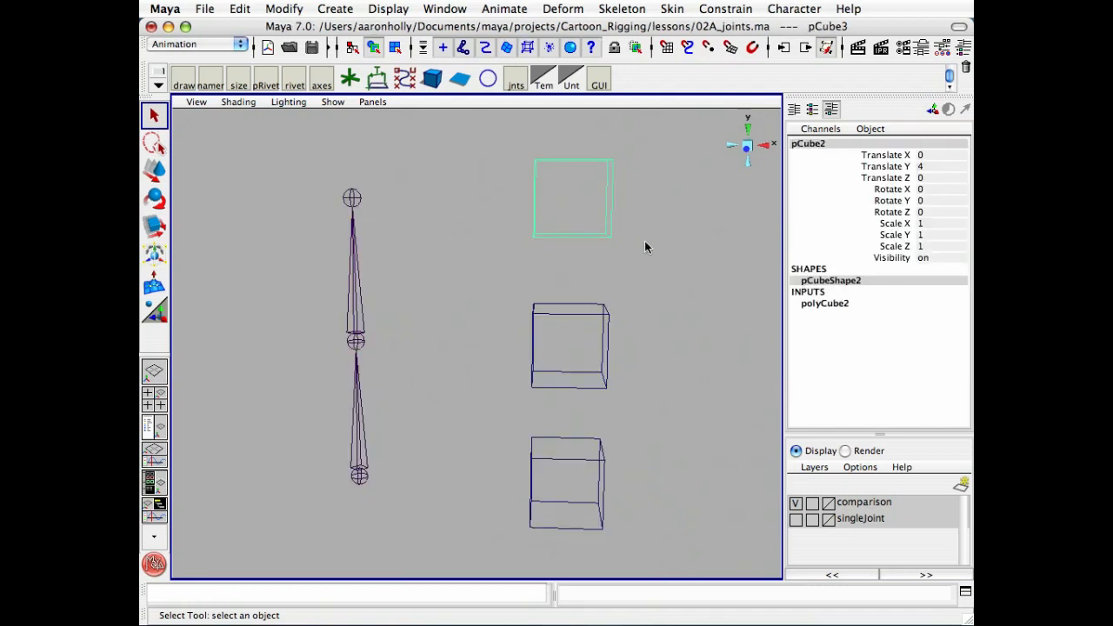
pyautogui.keyDown('alt'); pyautogui.moveTo(684, 374); pyautogui.dragTo(665, 371); pyautogui.keyUp('alt')
pyautogui.keyDown('alt'); pyautogui.moveTo(665, 371); pyautogui.dragTo(685, 366, button='middle'); pyautogui.keyUp('alt')
pyautogui.click(669, 381)
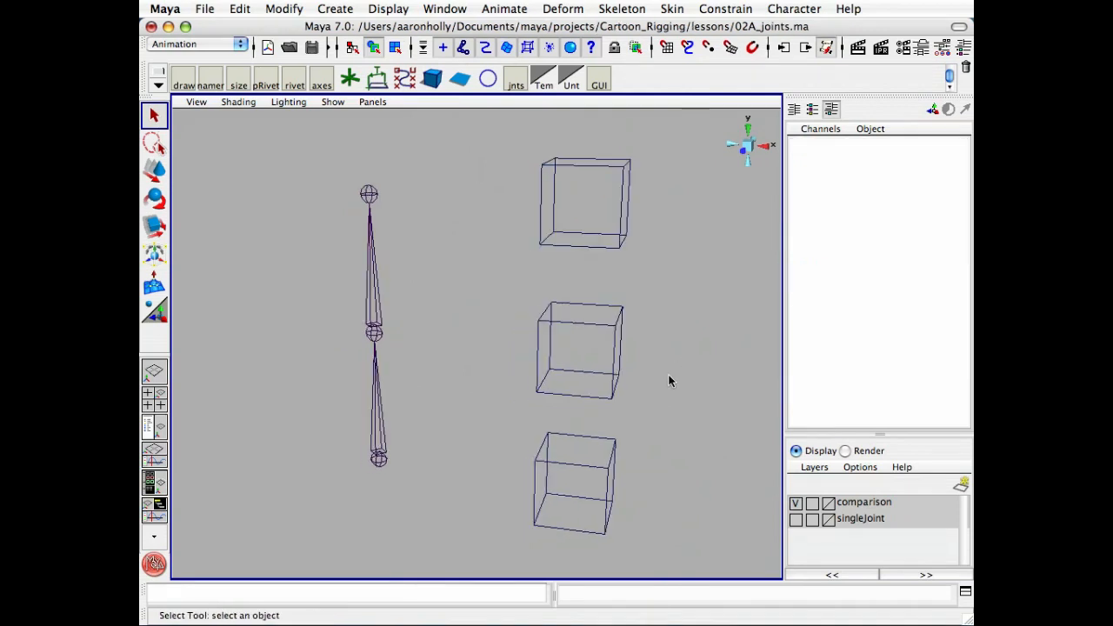
# Reopen the Hypergraph alongside the joint chain and cubes, keeping both in view
pyautogui.press('h')
pyautogui.keyDown('alt'); pyautogui.moveTo(574, 365); pyautogui.dragTo(650, 355, button='middle'); pyautogui.keyUp('alt')
pyautogui.keyDown('alt'); pyautogui.moveTo(651, 355); pyautogui.dragTo(640, 357, button='right'); pyautogui.keyUp('alt')
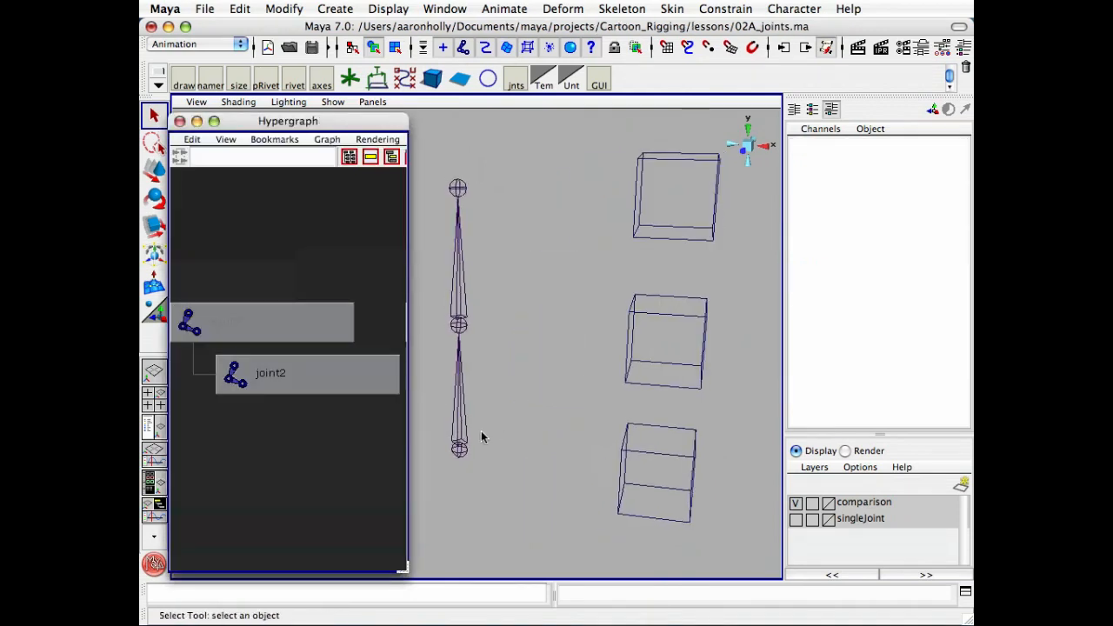
# Frame the joint chain's nodes in the Hypergraph, widen its window to fit both the joint and cube hierarchies, and clear the selection
pyautogui.click(461, 420)
pyautogui.press('f')
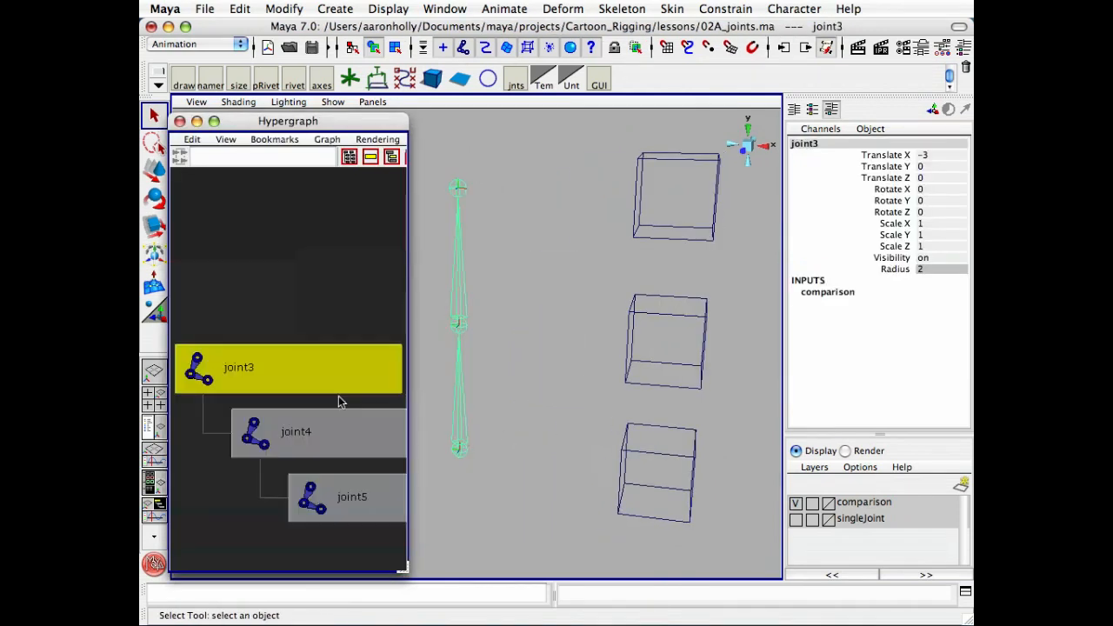
pyautogui.keyDown('alt'); pyautogui.moveTo(347, 402); pyautogui.dragTo(296, 376, button='right'); pyautogui.keyUp('alt')
pyautogui.keyDown('alt'); pyautogui.moveTo(350, 399); pyautogui.dragTo(249, 362, button='middle'); pyautogui.keyUp('alt')
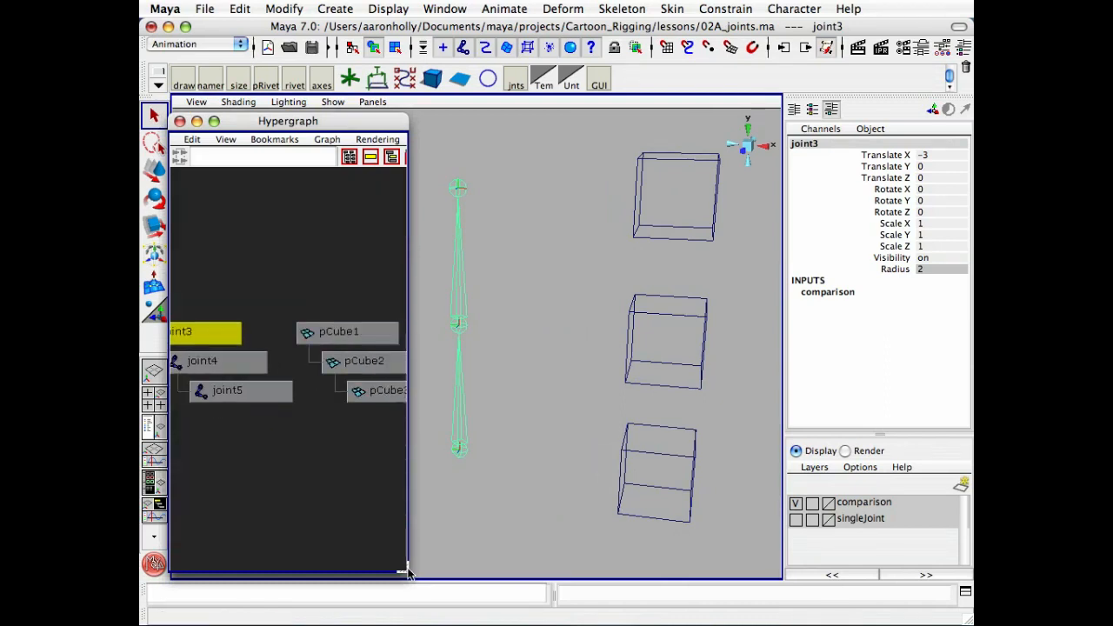
pyautogui.moveTo(403, 568); pyautogui.dragTo(460, 563)
pyautogui.keyDown('alt'); pyautogui.moveTo(369, 507); pyautogui.dragTo(403, 520, button='middle'); pyautogui.keyUp('alt')
pyautogui.click(383, 500)
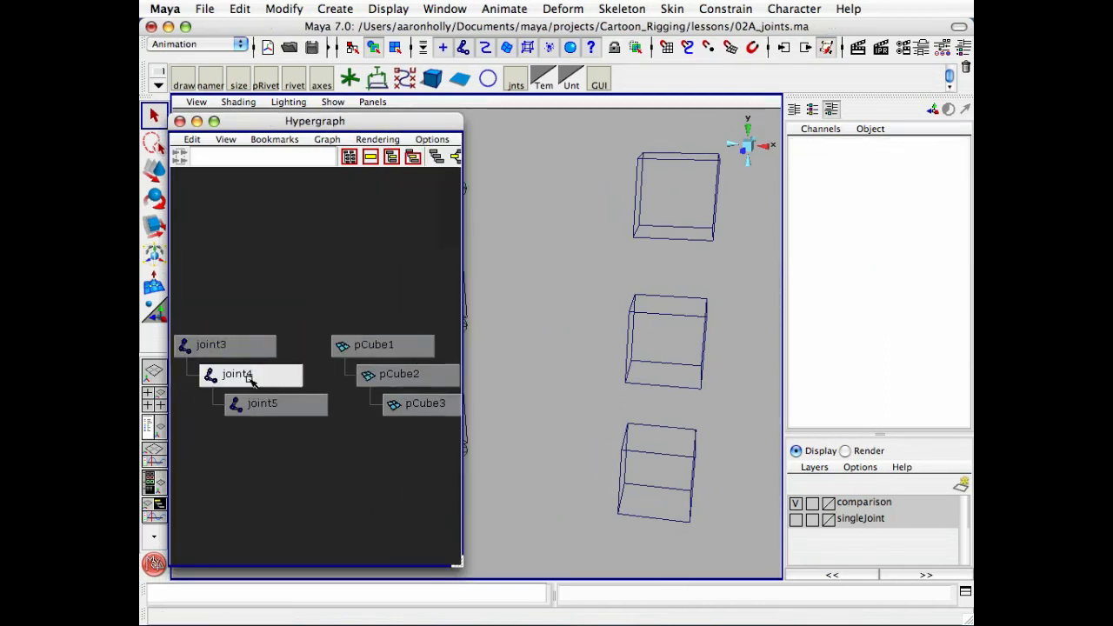
# Examine both hierarchies in the Hypergraph by selecting each joint node and each cube node from parent to child, then clear the selection
pyautogui.click(228, 346)
pyautogui.click(247, 380)
pyautogui.click(271, 409)
pyautogui.keyDown('alt'); pyautogui.moveTo(537, 357); pyautogui.dragTo(600, 359, button='middle'); pyautogui.keyUp('alt')
pyautogui.click(362, 347)
pyautogui.click(387, 376)
pyautogui.click(408, 405)
pyautogui.click(385, 464)
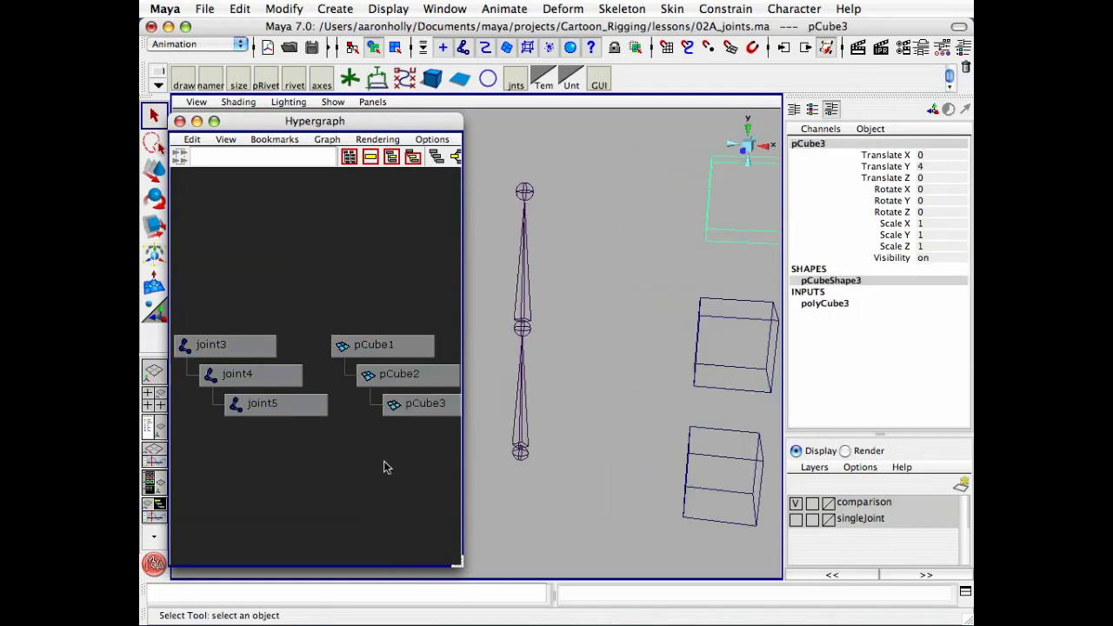
# Select all joint and cube nodes in the Hypergraph and display their local rotation axes
pyautogui.moveTo(261, 333); pyautogui.dragTo(413, 503)
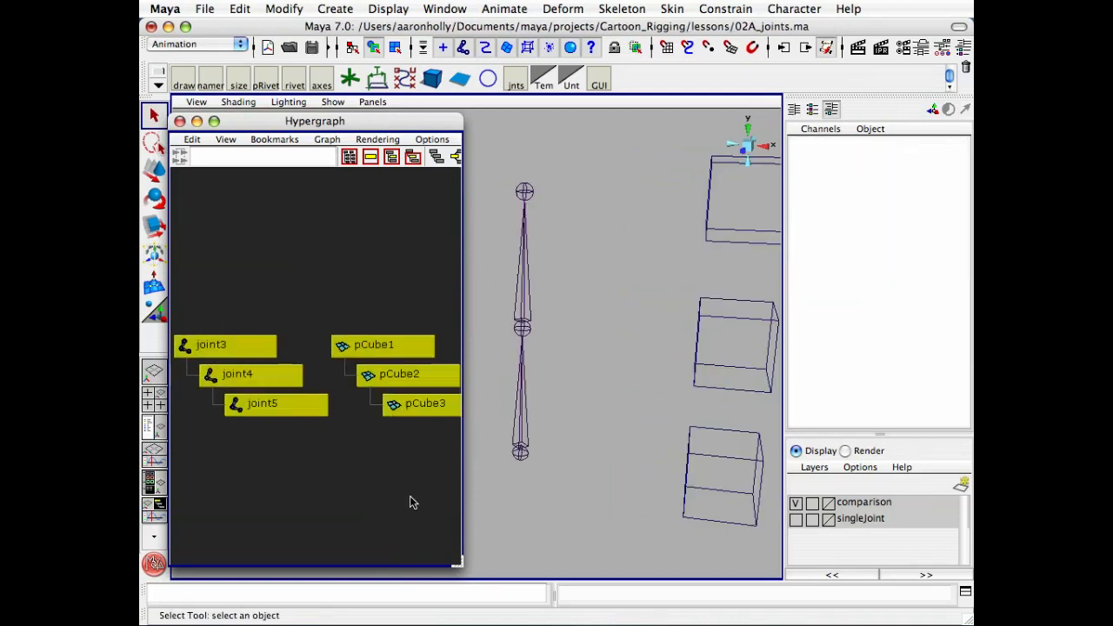
pyautogui.click(321, 79)
pyautogui.keyDown('alt'); pyautogui.moveTo(553, 365); pyautogui.dragTo(530, 368, button='middle'); pyautogui.keyUp('alt')
pyautogui.keyDown('alt'); pyautogui.moveTo(530, 368); pyautogui.dragTo(599, 368); pyautogui.keyUp('alt')
pyautogui.keyDown('alt'); pyautogui.moveTo(633, 455); pyautogui.dragTo(667, 395); pyautogui.keyUp('alt')
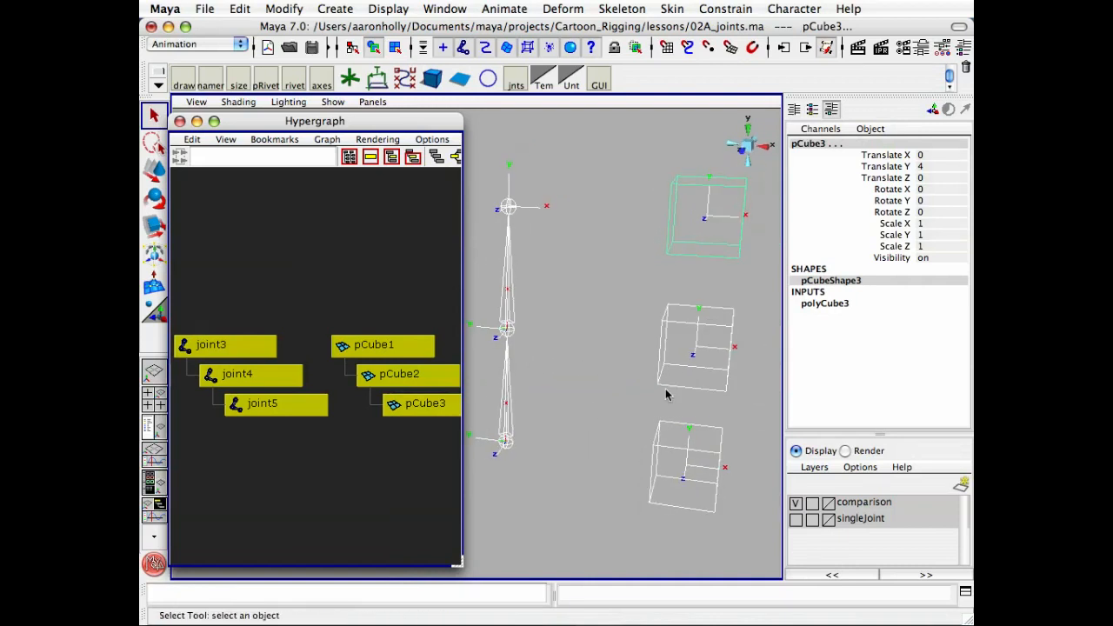
# Reorient the tip joint so its local rotation axes match those of the other joints in the chain, then clear the selection
pyautogui.click(561, 223)
pyautogui.click(514, 205)
pyautogui.press('space')
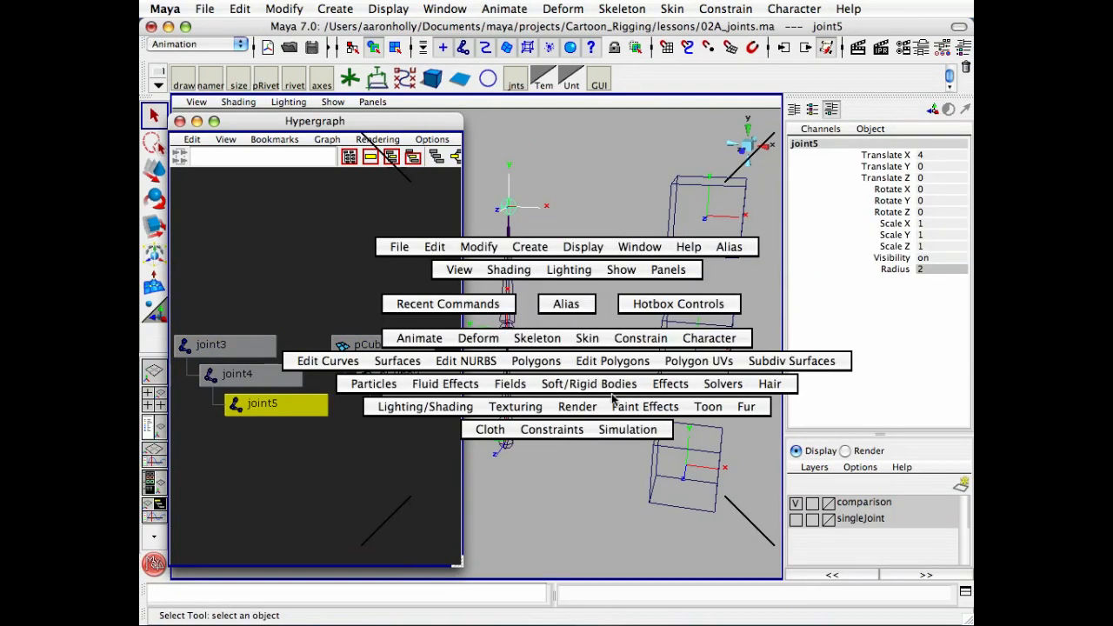
pyautogui.moveTo(548, 344); pyautogui.dragTo(569, 484)
pyautogui.click(569, 487)
pyautogui.keyDown('alt'); pyautogui.moveTo(591, 345); pyautogui.dragTo(563, 342, button='right'); pyautogui.keyUp('alt')
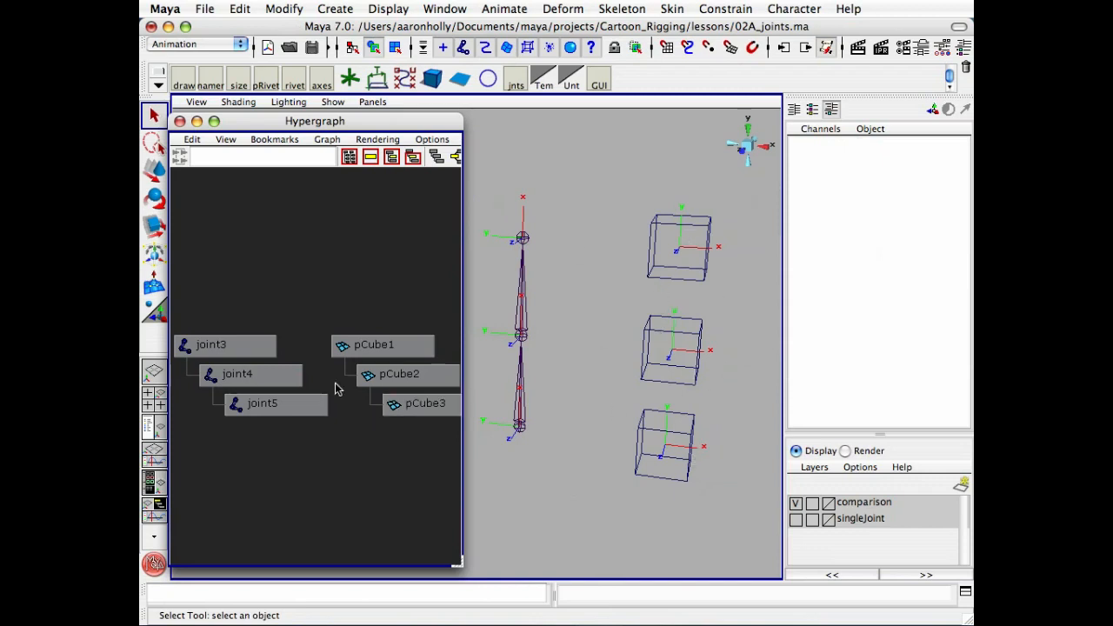
# Select the base and middle joint nodes together in the Hypergraph, then close the Hypergraph
pyautogui.click(241, 345)
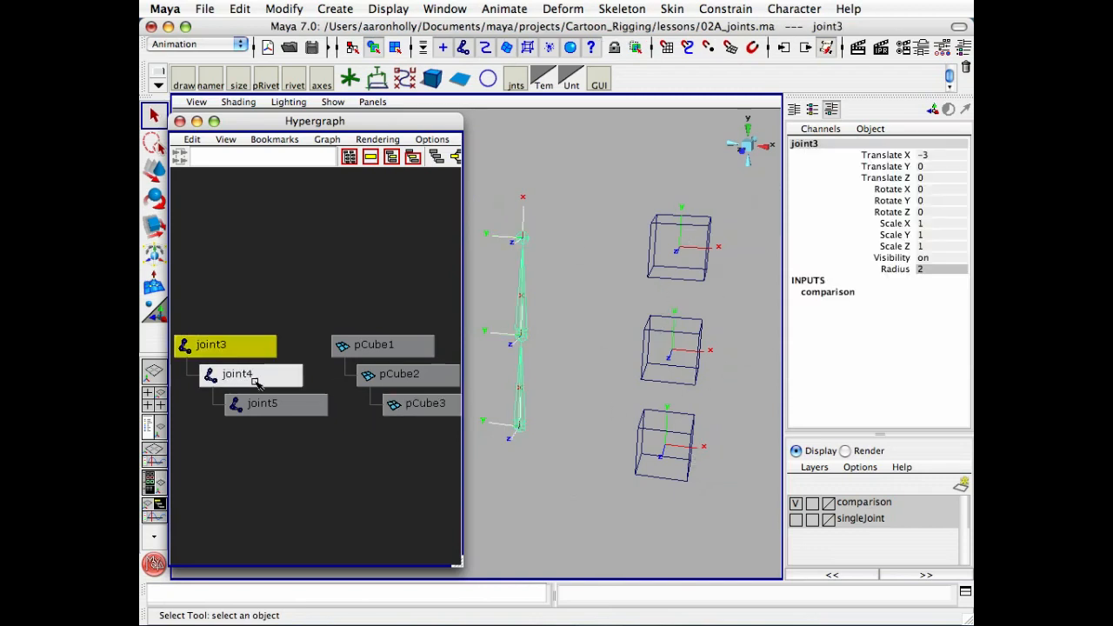
pyautogui.keyDown('shift'); pyautogui.click(254, 375); pyautogui.keyUp('shift')
pyautogui.click(179, 121)
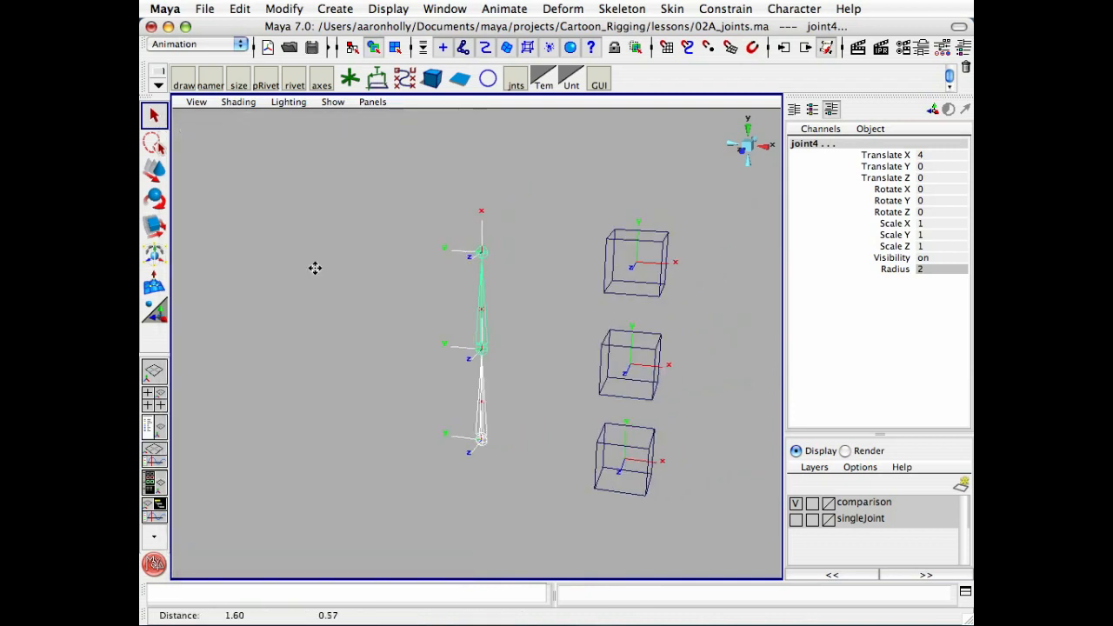
# Rotate the base and middle joints together by about 16.3 degrees around Z
pyautogui.keyDown('alt'); pyautogui.moveTo(405, 293); pyautogui.dragTo(355, 319, button='middle'); pyautogui.keyUp('alt')
pyautogui.press('e')
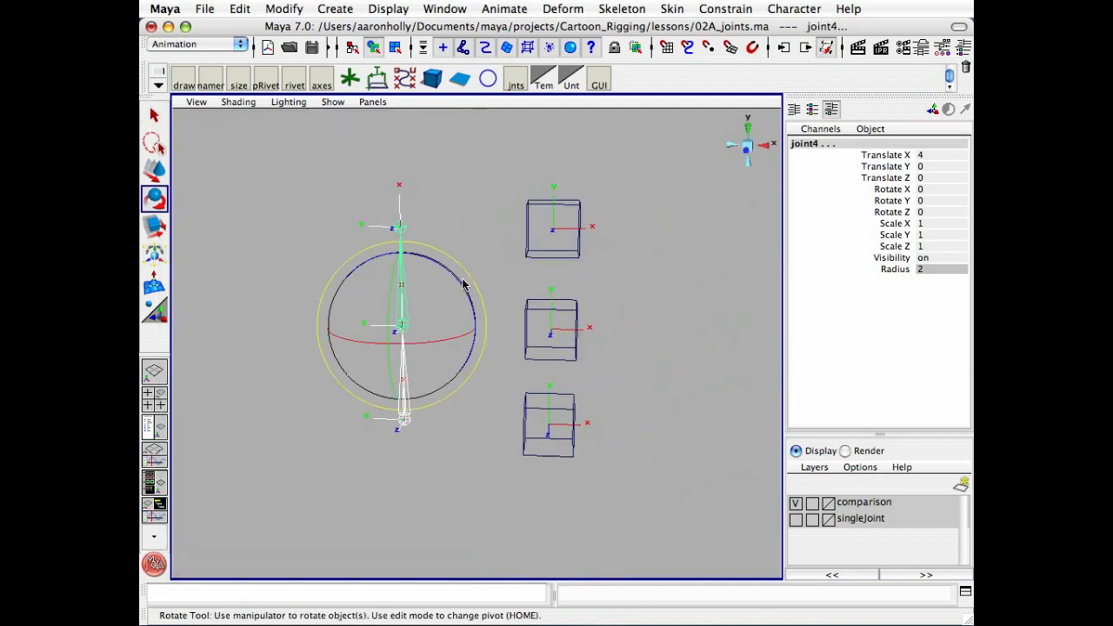
pyautogui.moveTo(463, 287); pyautogui.dragTo(422, 286)
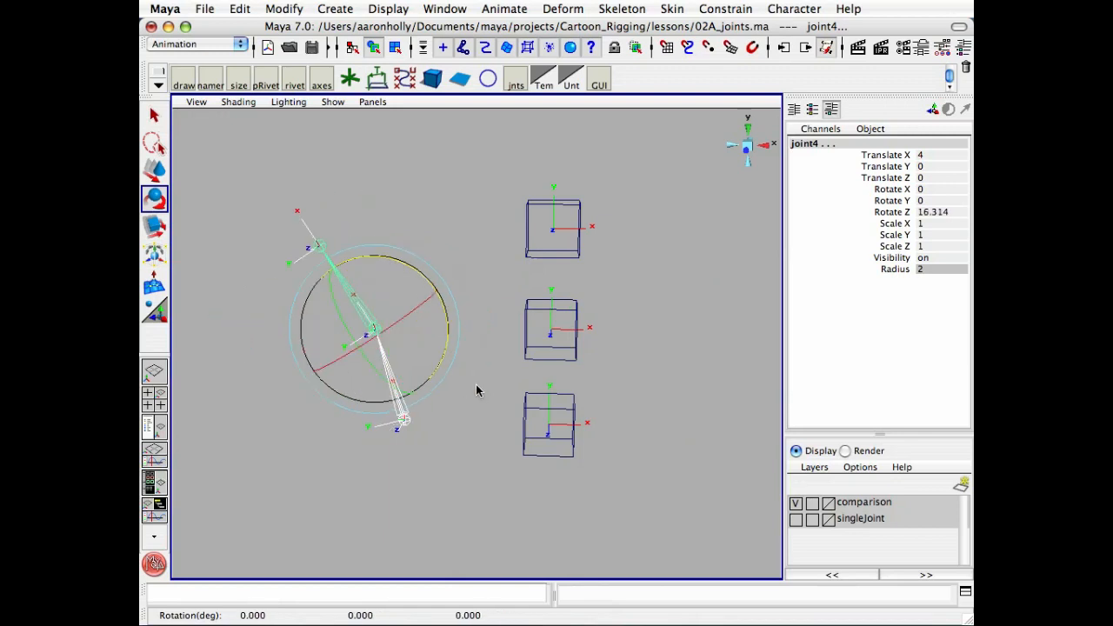
# Try scaling the base and middle joints together along X, and undo the scaling
pyautogui.press('e')
pyautogui.press('r')
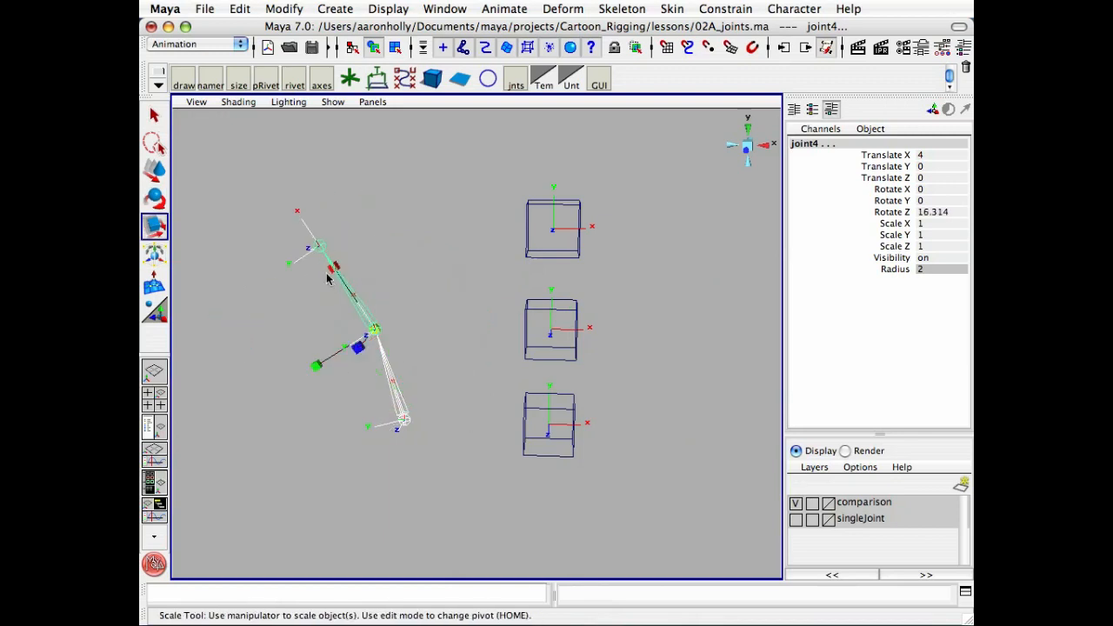
pyautogui.moveTo(335, 272); pyautogui.dragTo(319, 249)
pyautogui.hotkey('ctrl', 'z')
# Select the lowest and middle cubes and rotate them together by about 21.3 degrees around Z
pyautogui.click(583, 417)
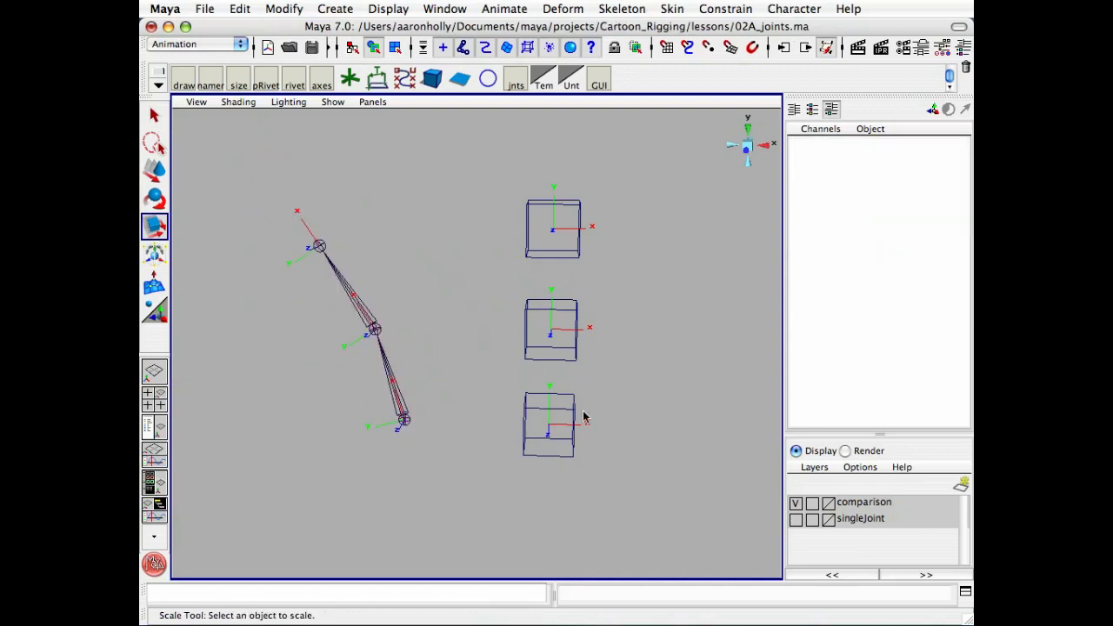
pyautogui.click(582, 421)
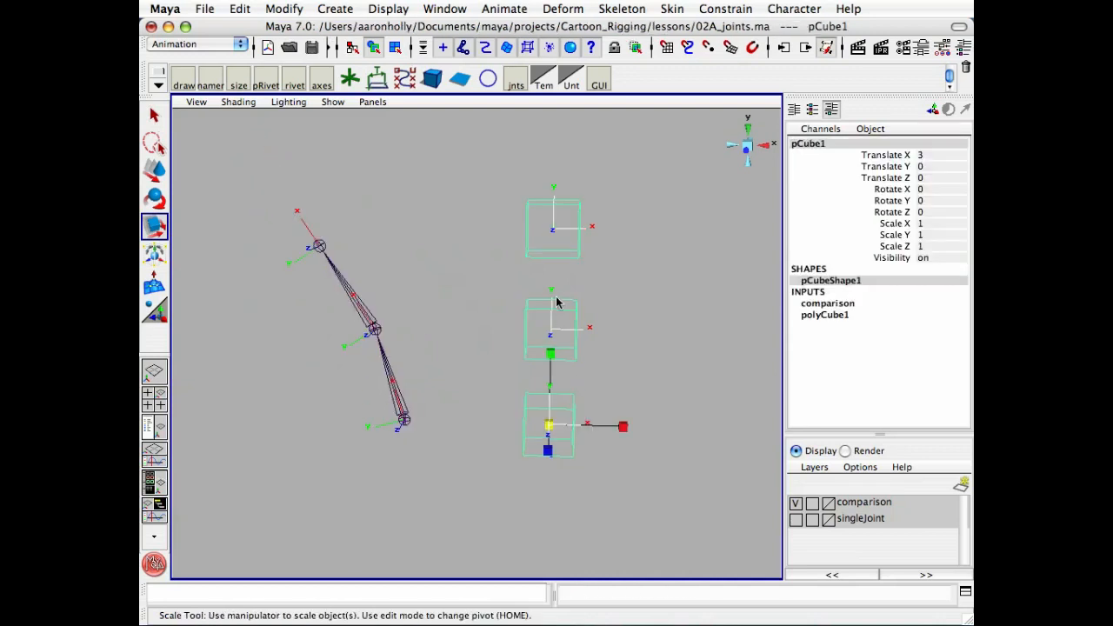
pyautogui.click(589, 328)
pyautogui.press('e')
pyautogui.moveTo(594, 277); pyautogui.dragTo(567, 282)
# Try scaling the lowest and middle cubes together along Y, and undo the scaling
pyautogui.press('r')
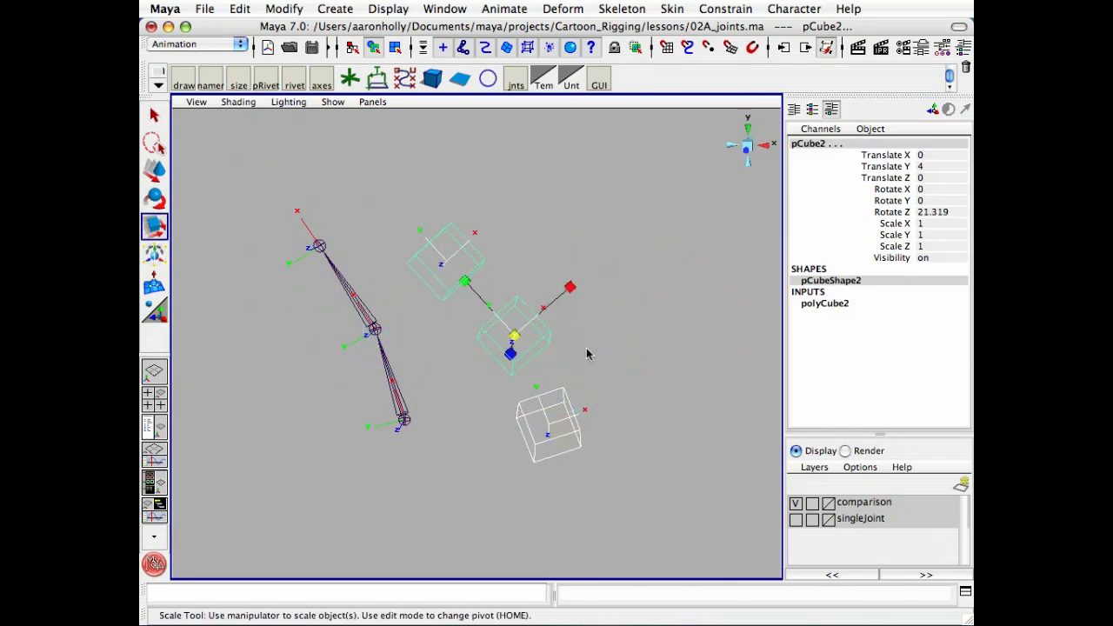
pyautogui.moveTo(471, 287); pyautogui.dragTo(452, 273)
pyautogui.press('z')
# Undo the rotation of the cubes and the rotation of the joints, leaving nothing selected
pyautogui.press('z')
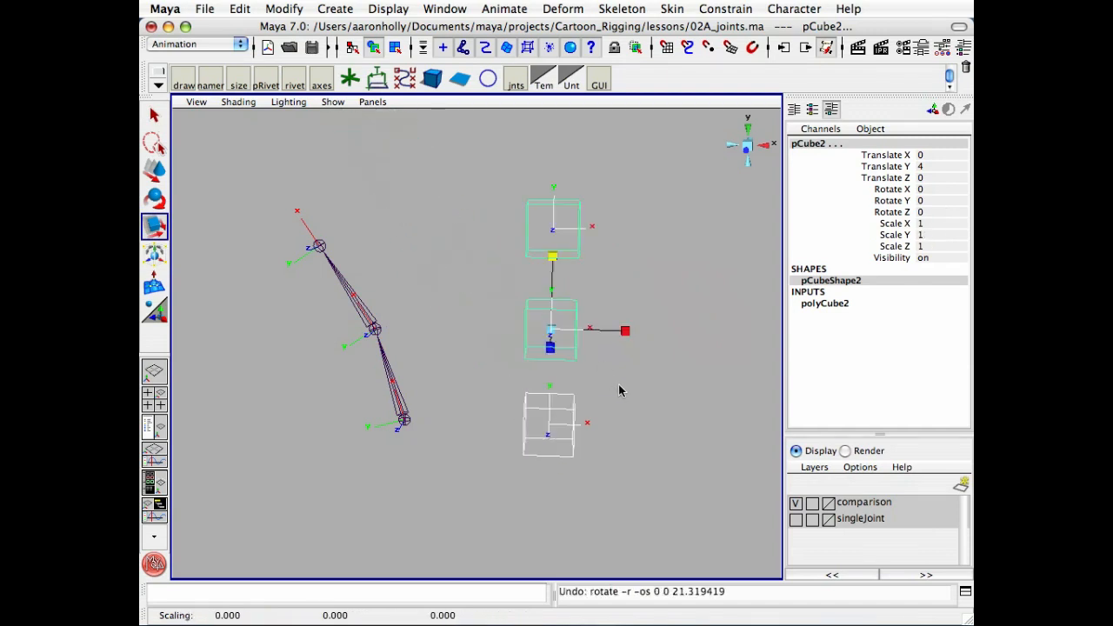
pyautogui.press('z')
pyautogui.press('z')
pyautogui.press('z')
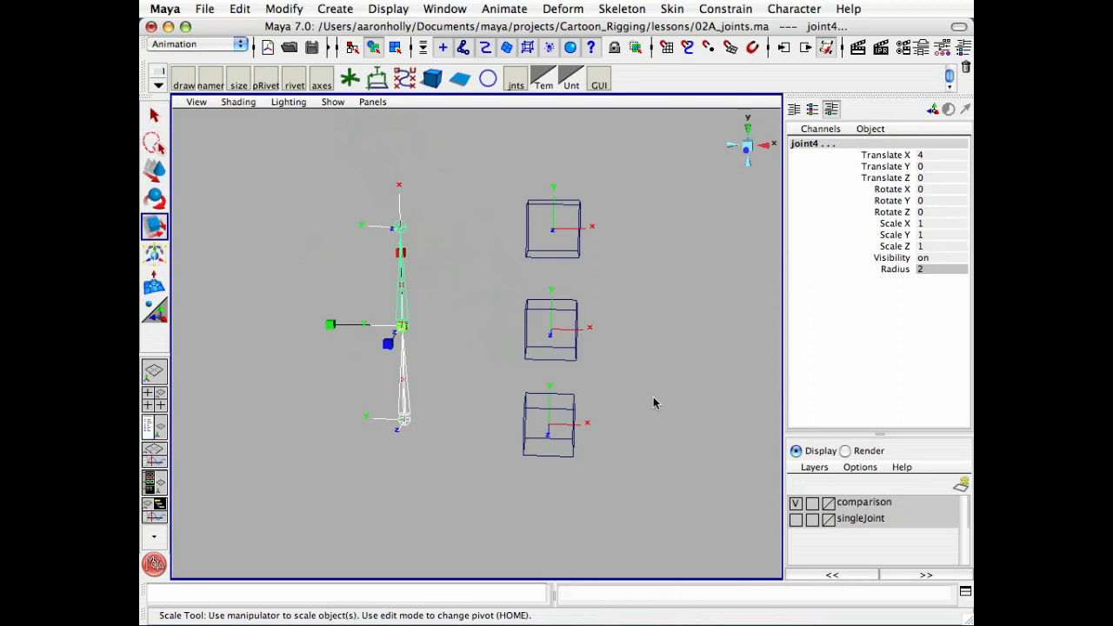
pyautogui.press('z')
# Examine the joint chain and its bones beside the cubes, comparing how their local rotation axes are oriented
pyautogui.keyDown('alt'); pyautogui.moveTo(653, 403); pyautogui.dragTo(584, 325); pyautogui.keyUp('alt')
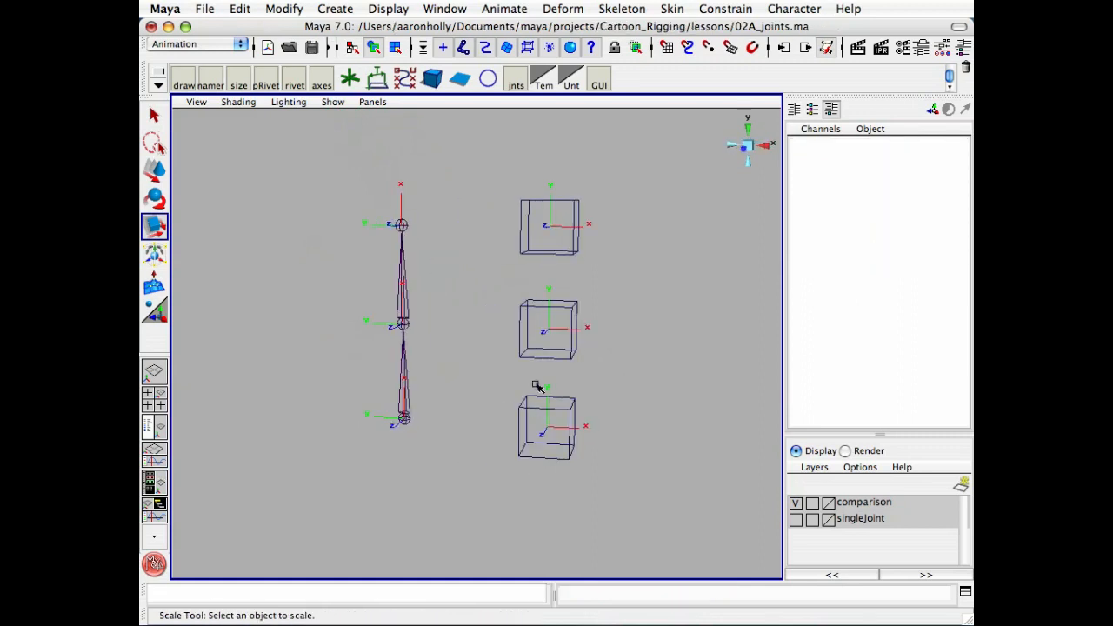
pyautogui.keyDown('alt'); pyautogui.moveTo(535, 385); pyautogui.dragTo(517, 395); pyautogui.keyUp('alt')
pyautogui.keyDown('alt'); pyautogui.moveTo(453, 391); pyautogui.dragTo(518, 345, button='right'); pyautogui.keyUp('alt')
pyautogui.keyDown('alt'); pyautogui.moveTo(518, 345); pyautogui.dragTo(500, 364, button='middle'); pyautogui.keyUp('alt')
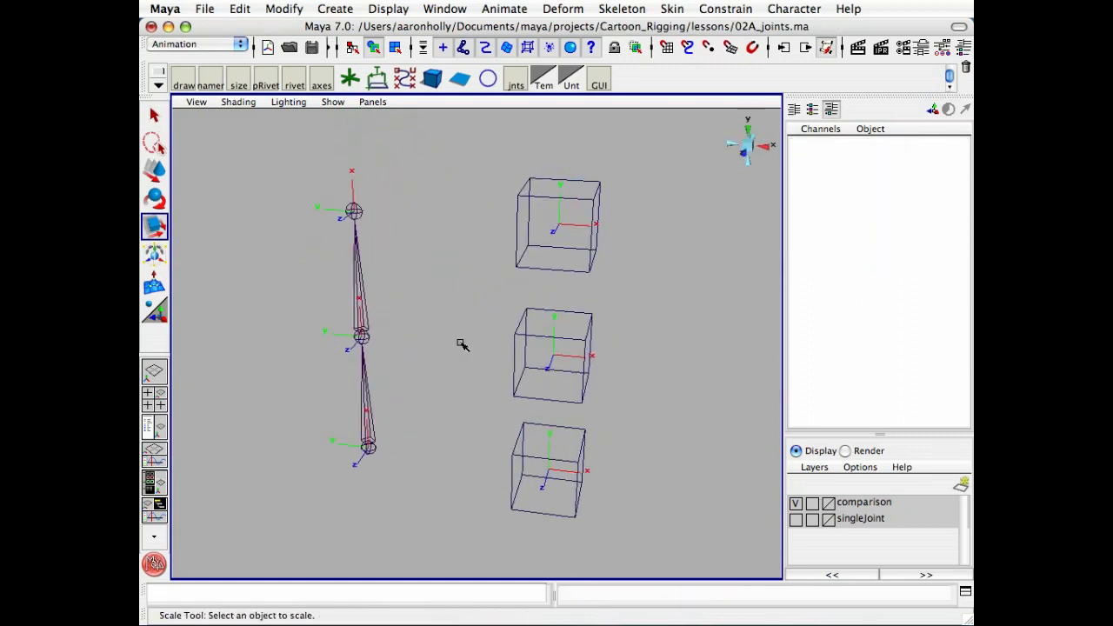
pyautogui.click(368, 301)
pyautogui.click(328, 367)
pyautogui.moveTo(422, 337)
pyautogui.keyDown('alt'); pyautogui.mouseDown()
pyautogui.moveTo(430, 358)
pyautogui.moveTo(433, 339)
pyautogui.mouseUp(); pyautogui.keyUp('alt')
pyautogui.keyDown('alt'); pyautogui.moveTo(412, 324); pyautogui.dragTo(446, 332, button='right'); pyautogui.keyUp('alt')
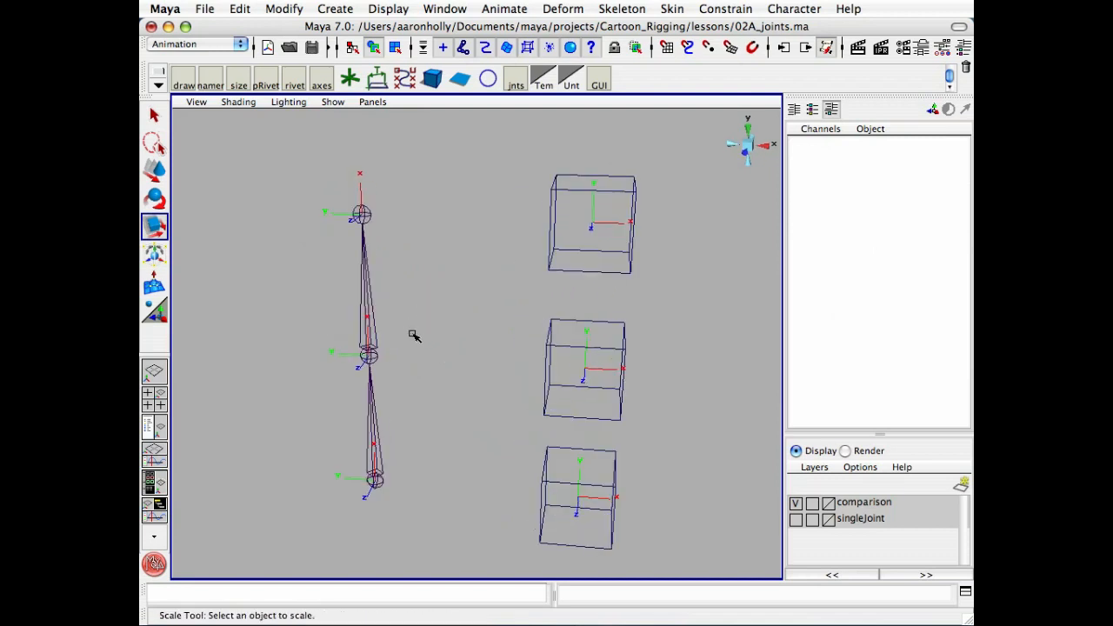
pyautogui.moveTo(415, 336)
pyautogui.keyDown('alt'); pyautogui.mouseDown()
pyautogui.moveTo(495, 318)
pyautogui.moveTo(438, 327)
pyautogui.moveTo(407, 350)
pyautogui.mouseUp(); pyautogui.keyUp('alt')
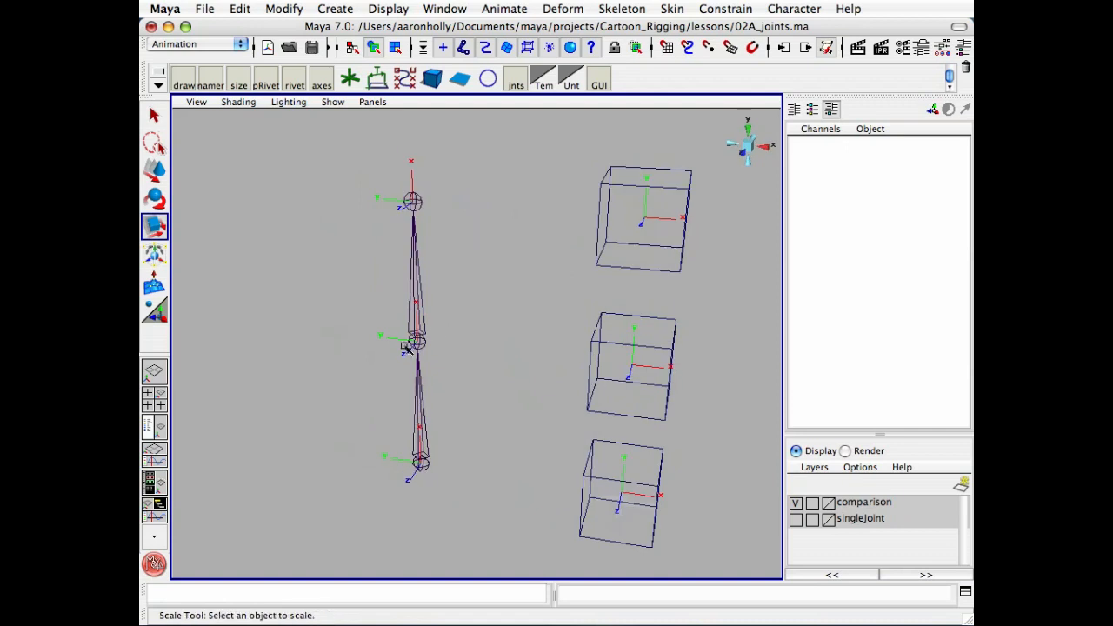
# Try rotating the joint chain with its base and middle joints, undo the rotation, and clear the selection
pyautogui.keyDown('alt'); pyautogui.moveTo(443, 415); pyautogui.dragTo(478, 432, button='right'); pyautogui.keyUp('alt')
pyautogui.keyDown('alt'); pyautogui.moveTo(477, 433); pyautogui.dragTo(507, 428, button='middle'); pyautogui.keyUp('alt')
pyautogui.press('e')
pyautogui.click(417, 442)
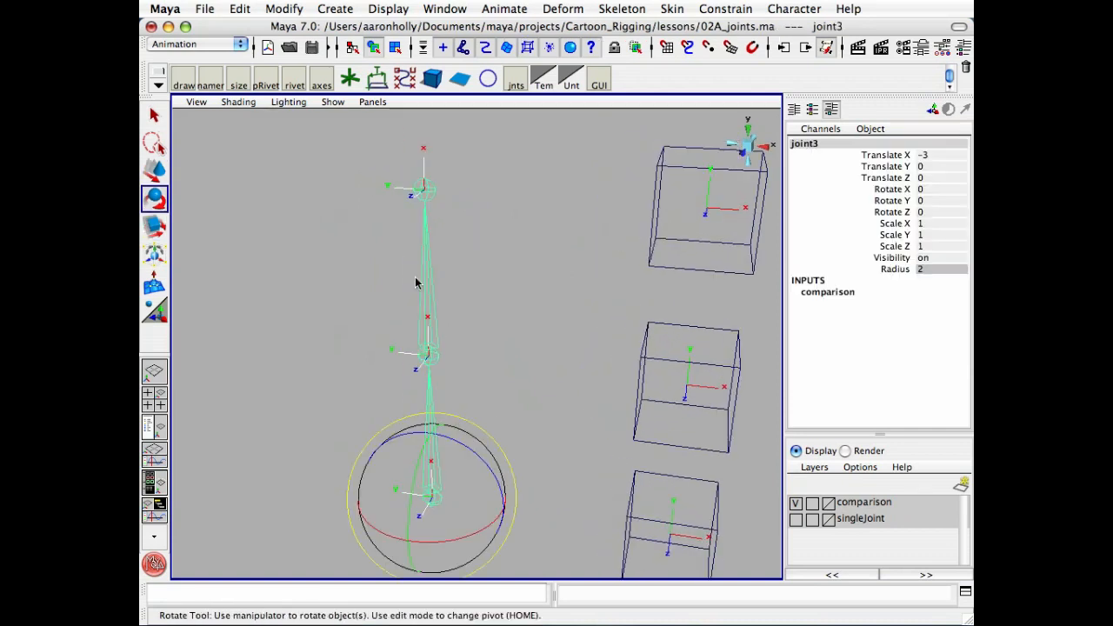
pyautogui.click(419, 283)
pyautogui.moveTo(483, 322); pyautogui.dragTo(422, 358)
pyautogui.press('z')
pyautogui.press('q')
pyautogui.click(534, 277)
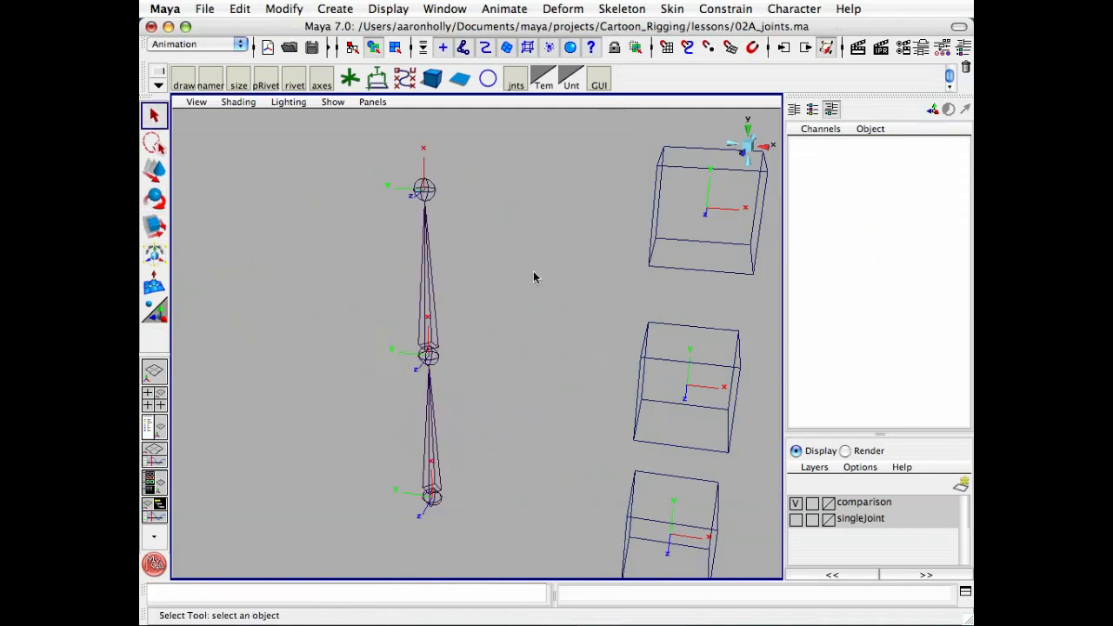
# Rotate the middle joint's local rotation axis by about -67 degrees around X in component mode, then return to object mode
pyautogui.press('F8')
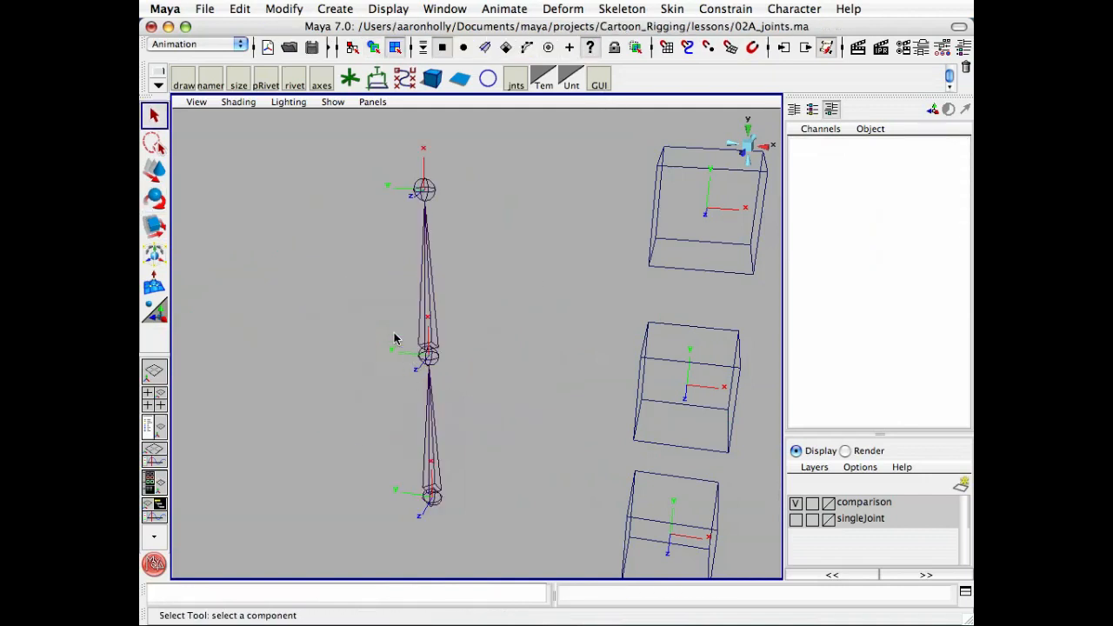
pyautogui.moveTo(394, 339); pyautogui.dragTo(493, 416)
pyautogui.press('e')
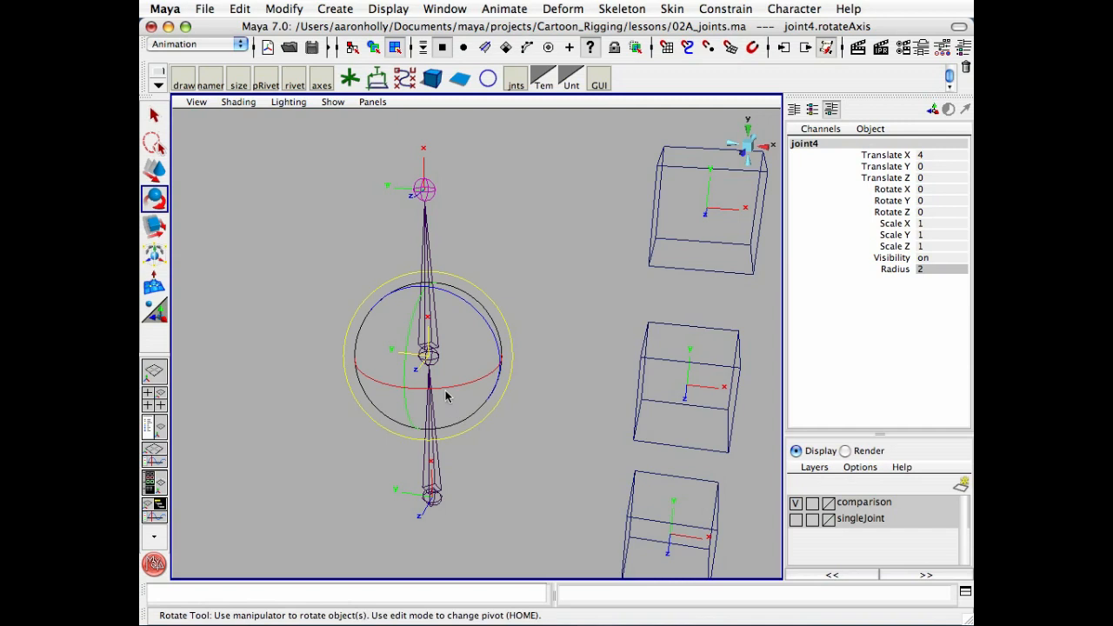
pyautogui.click(546, 241)
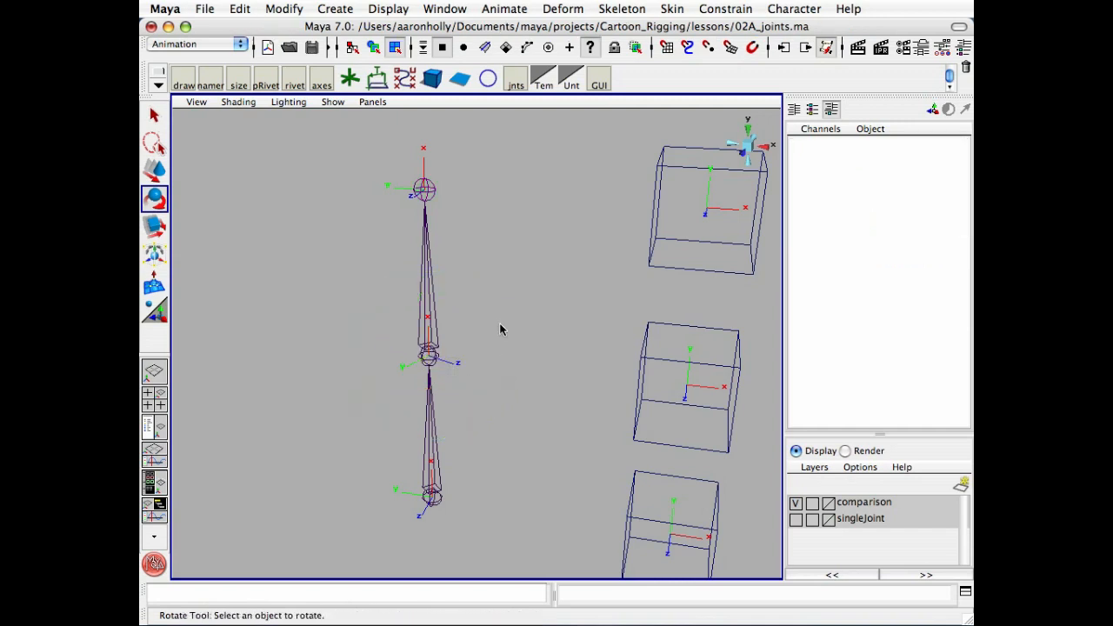
pyautogui.press('F8')
# Try rotating the base and middle joints together with the middle joint's altered axis, undo the rotation, and clear the selection
pyautogui.click(441, 431)
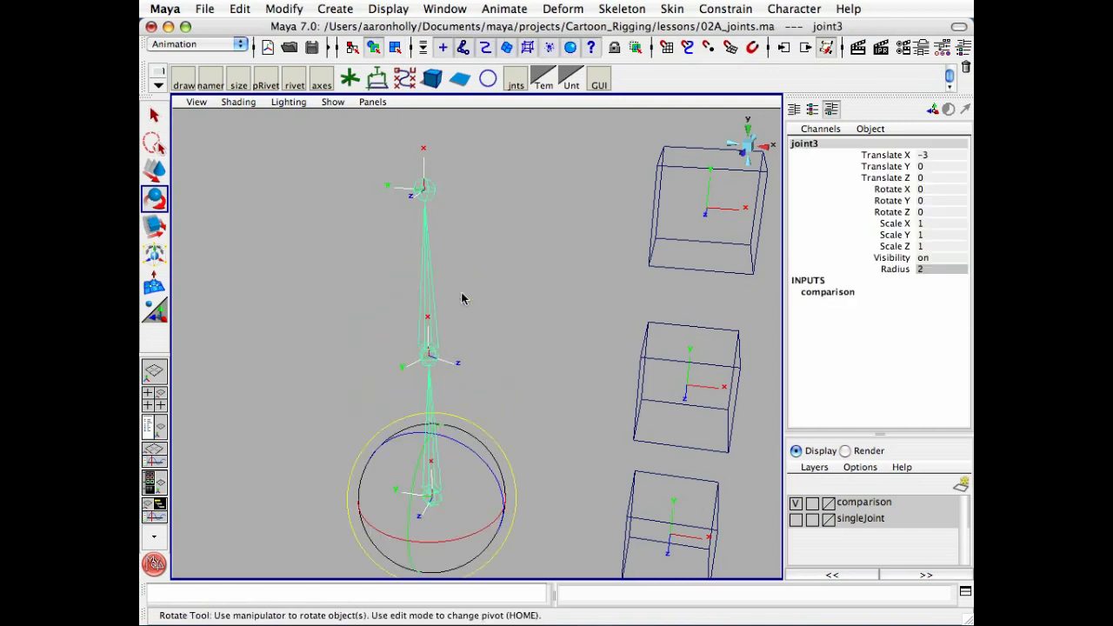
pyautogui.keyDown('shift'); pyautogui.click(434, 337); pyautogui.keyUp('shift')
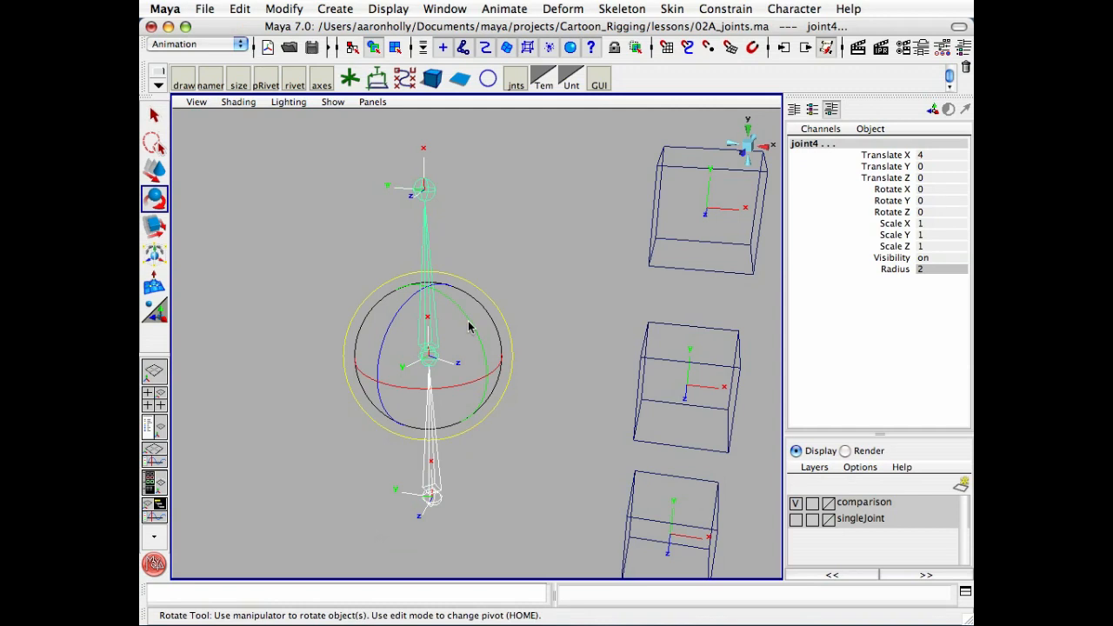
pyautogui.moveTo(469, 326); pyautogui.dragTo(434, 370)
pyautogui.press('z')
pyautogui.click(523, 338)
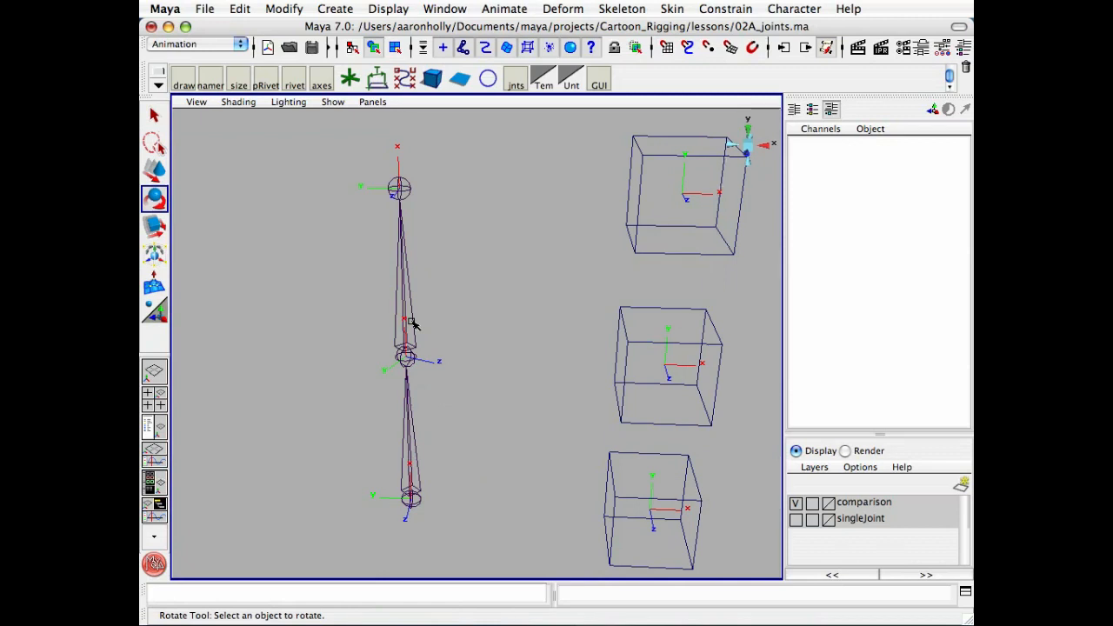
# Undo the change to the middle joint's local rotation axis and return to object mode
pyautogui.press('z')
pyautogui.press('z')
pyautogui.press('z')
pyautogui.press('z')
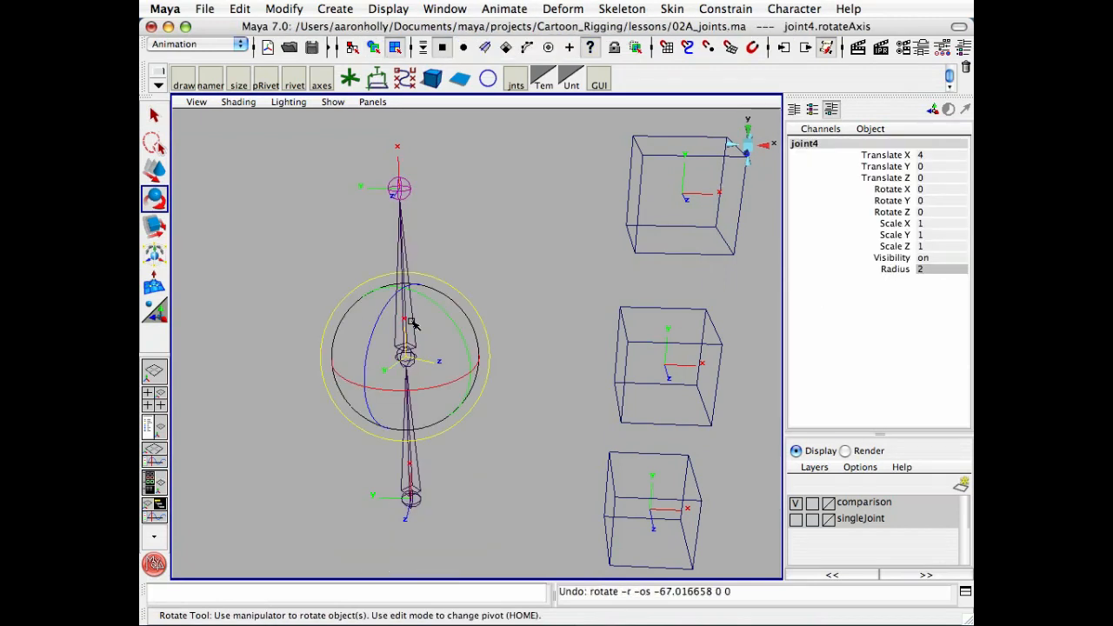
pyautogui.press('z')
pyautogui.press('z')
pyautogui.press('z')
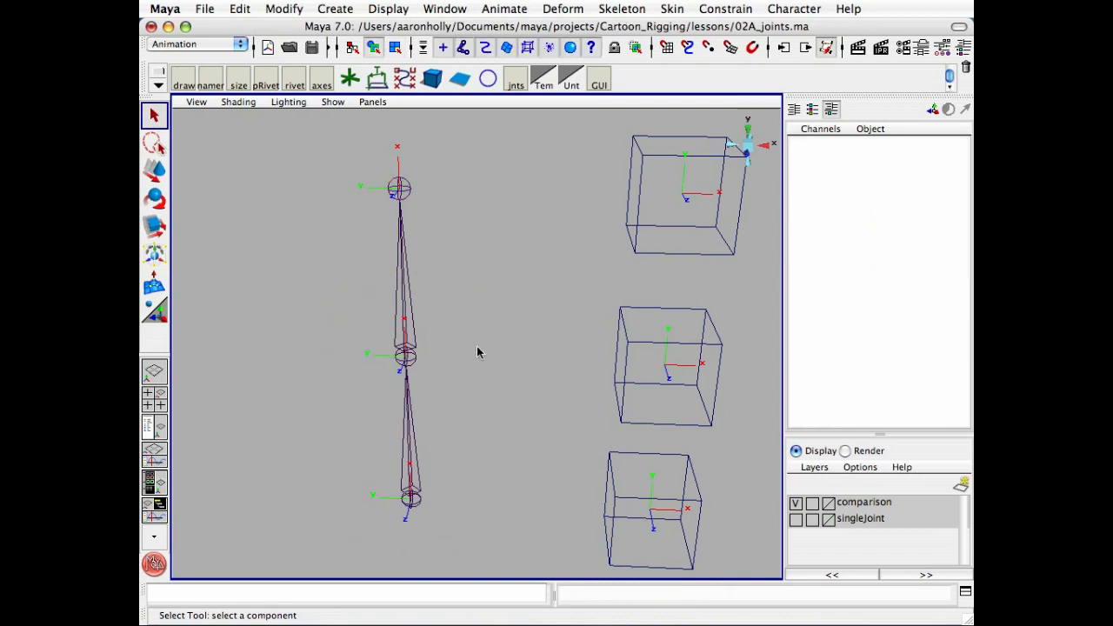
pyautogui.keyDown('alt'); pyautogui.moveTo(477, 352); pyautogui.dragTo(487, 349, button='middle'); pyautogui.keyUp('alt')
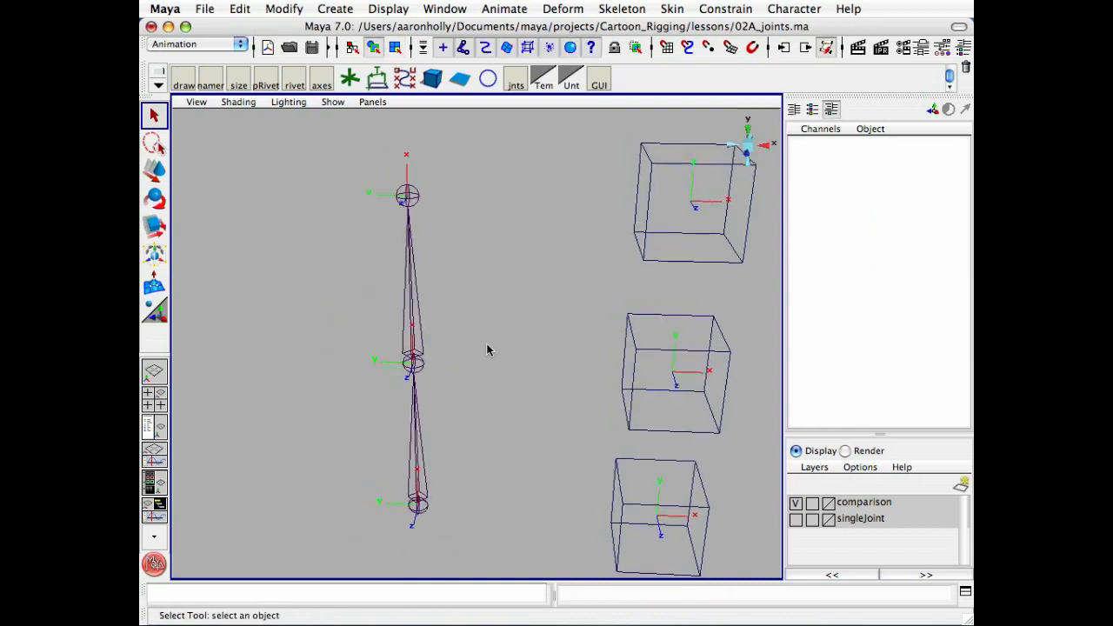
pyautogui.keyDown('alt'); pyautogui.moveTo(449, 340); pyautogui.dragTo(476, 402); pyautogui.keyUp('alt')
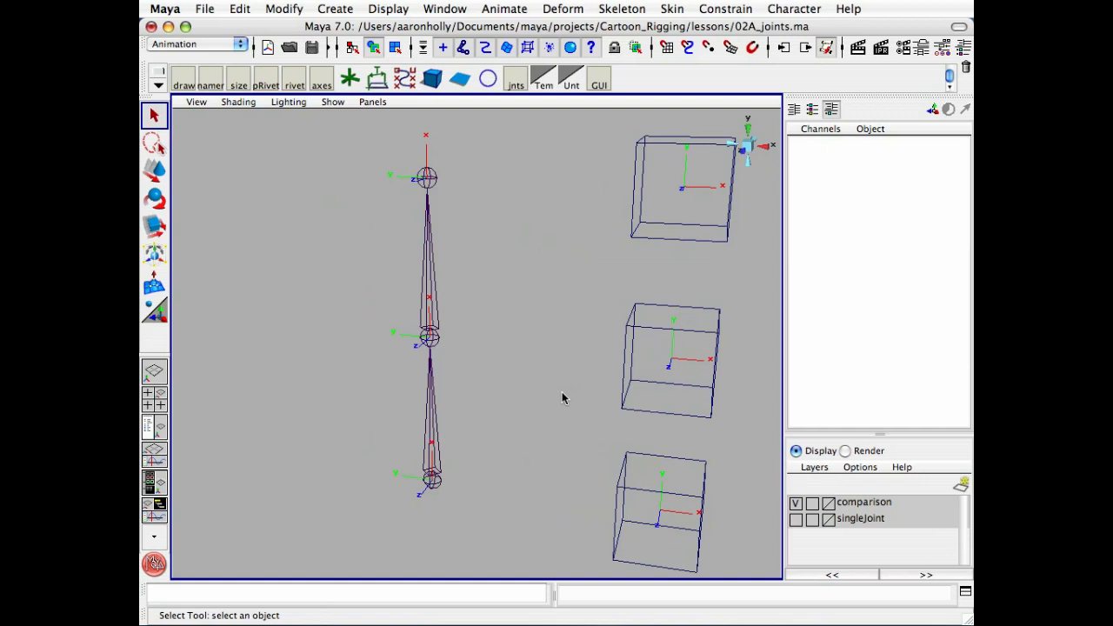
pyautogui.keyDown('alt'); pyautogui.moveTo(562, 397); pyautogui.dragTo(460, 388); pyautogui.keyUp('alt')
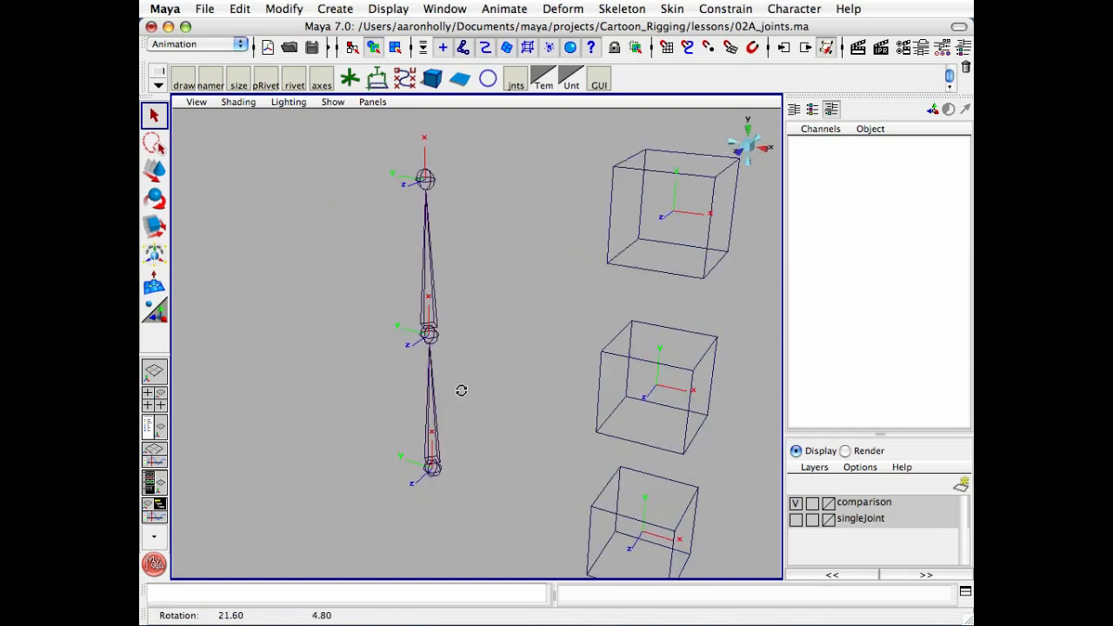
# Show the singleJoint layer and hide the comparison layer so that only the single joint is displayed
pyautogui.keyDown('alt'); pyautogui.moveTo(484, 512); pyautogui.dragTo(487, 426, button='middle'); pyautogui.keyUp('alt')
pyautogui.click(795, 518)
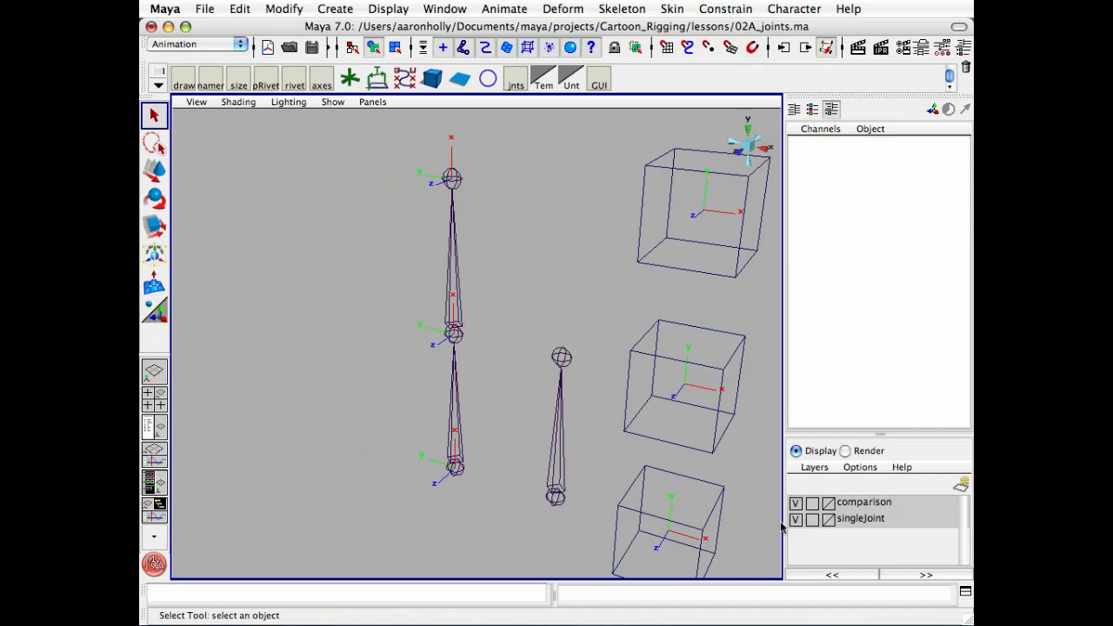
pyautogui.click(796, 502)
pyautogui.keyDown('alt'); pyautogui.moveTo(582, 467); pyautogui.dragTo(537, 452, button='right'); pyautogui.keyUp('alt')
pyautogui.keyDown('alt'); pyautogui.moveTo(536, 453); pyautogui.dragTo(552, 370, button='middle'); pyautogui.keyUp('alt')
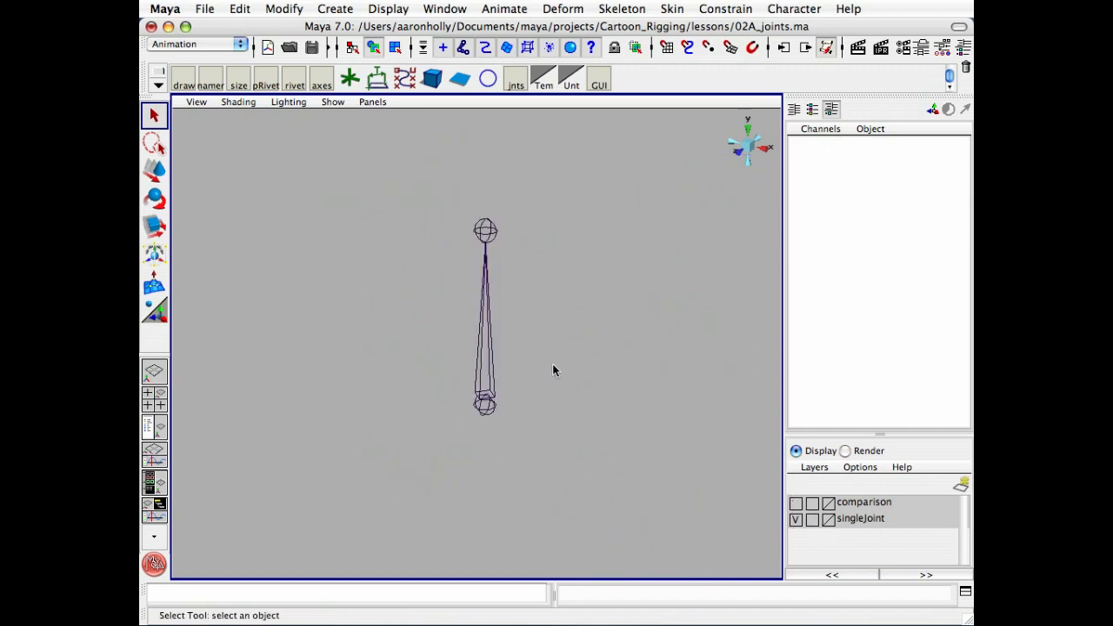
pyautogui.keyDown('alt'); pyautogui.moveTo(552, 370); pyautogui.dragTo(596, 397); pyautogui.keyUp('alt')
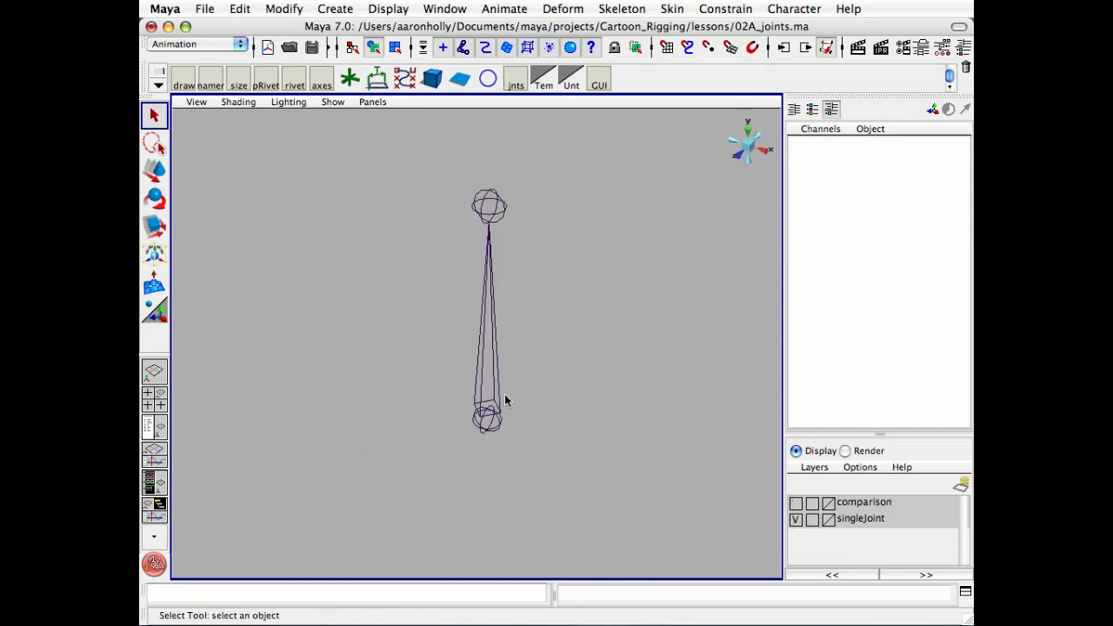
# Select the base joint of the single bone and open its attributes to examine the transform and joint settings
pyautogui.moveTo(468, 365); pyautogui.dragTo(583, 379)
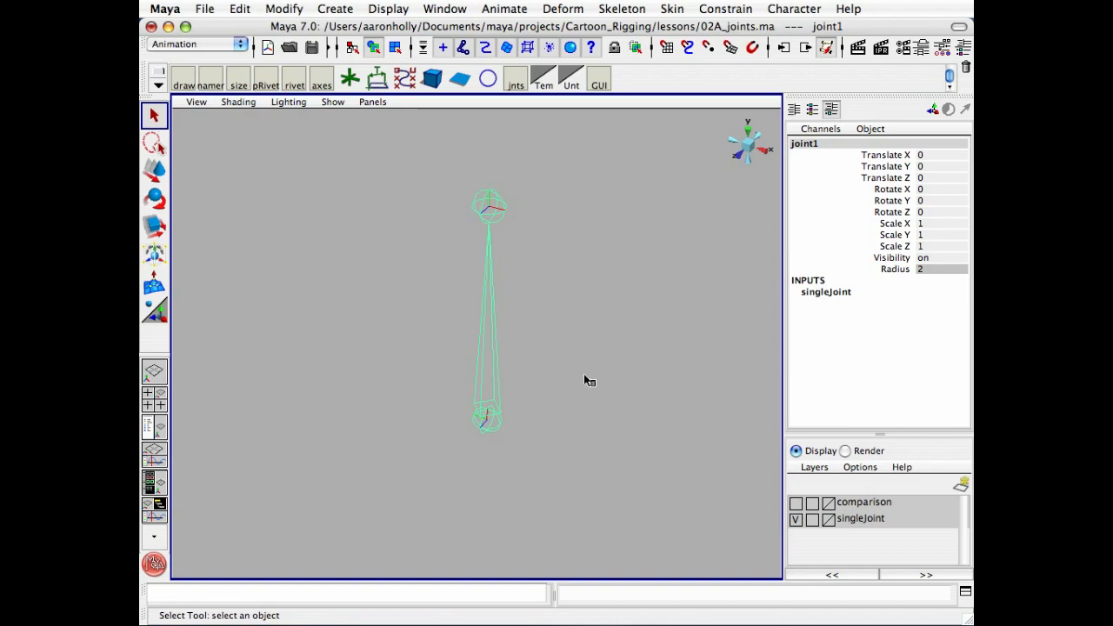
pyautogui.hotkey('ctrl', 'a')
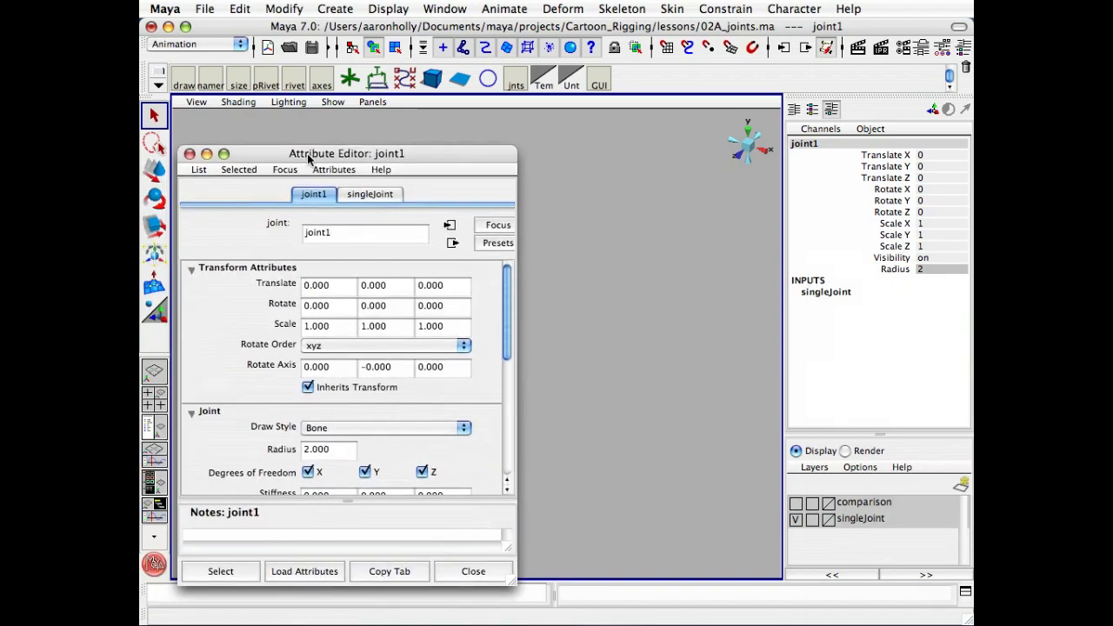
pyautogui.keyDown('alt'); pyautogui.moveTo(571, 313); pyautogui.dragTo(705, 292, button='middle'); pyautogui.keyUp('alt')
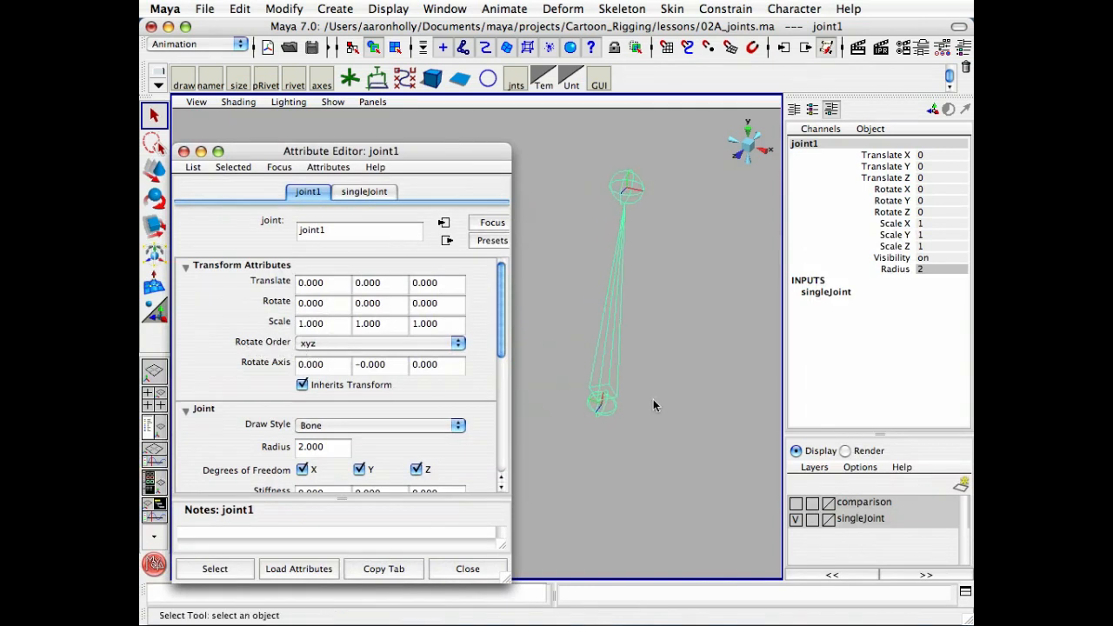
pyautogui.moveTo(654, 405)
pyautogui.keyDown('alt'); pyautogui.mouseDown()
pyautogui.moveTo(626, 397)
pyautogui.moveTo(638, 417)
pyautogui.moveTo(652, 400)
pyautogui.mouseUp(); pyautogui.keyUp('alt')
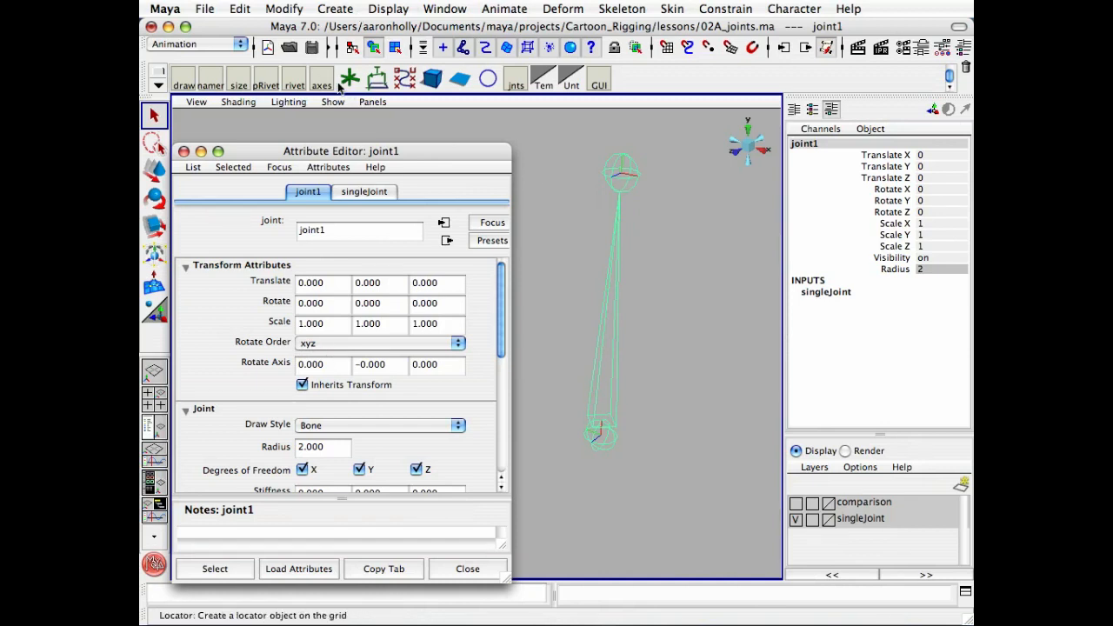
# Display the base joint's local rotation axis, clear the selection and close the Attribute Editor
pyautogui.click(389, 12)
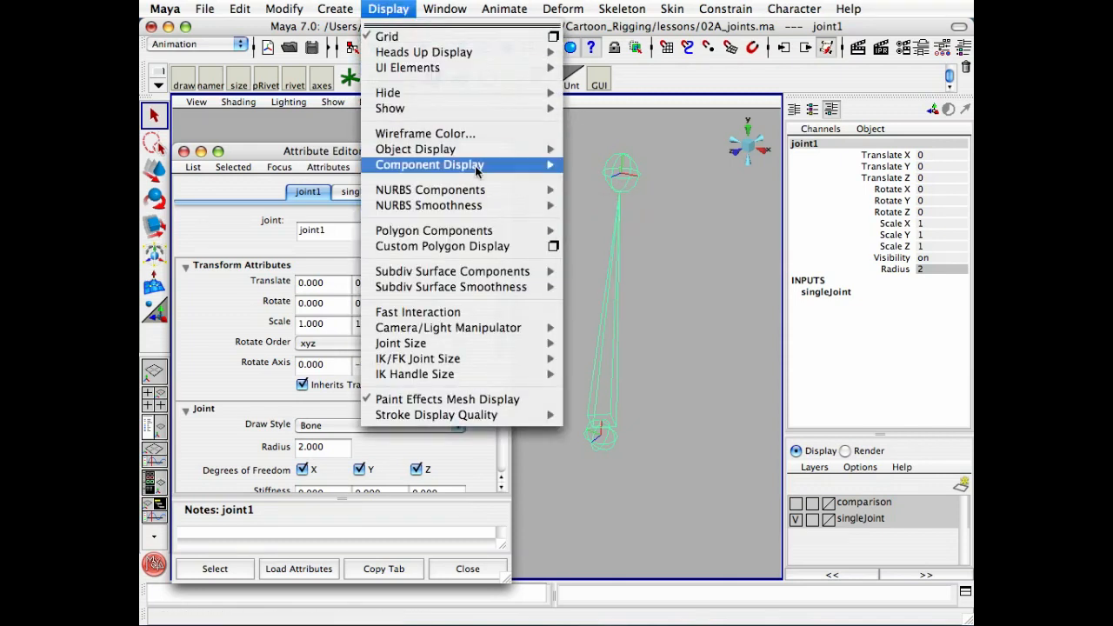
pyautogui.moveTo(475, 171)
pyautogui.click(609, 232)
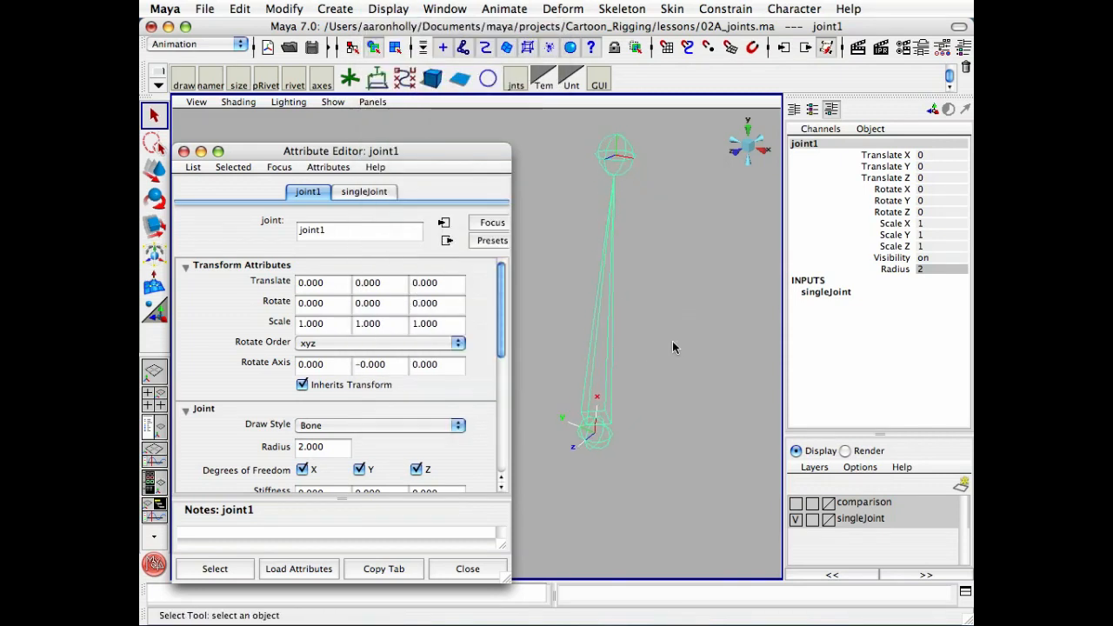
pyautogui.click(669, 323)
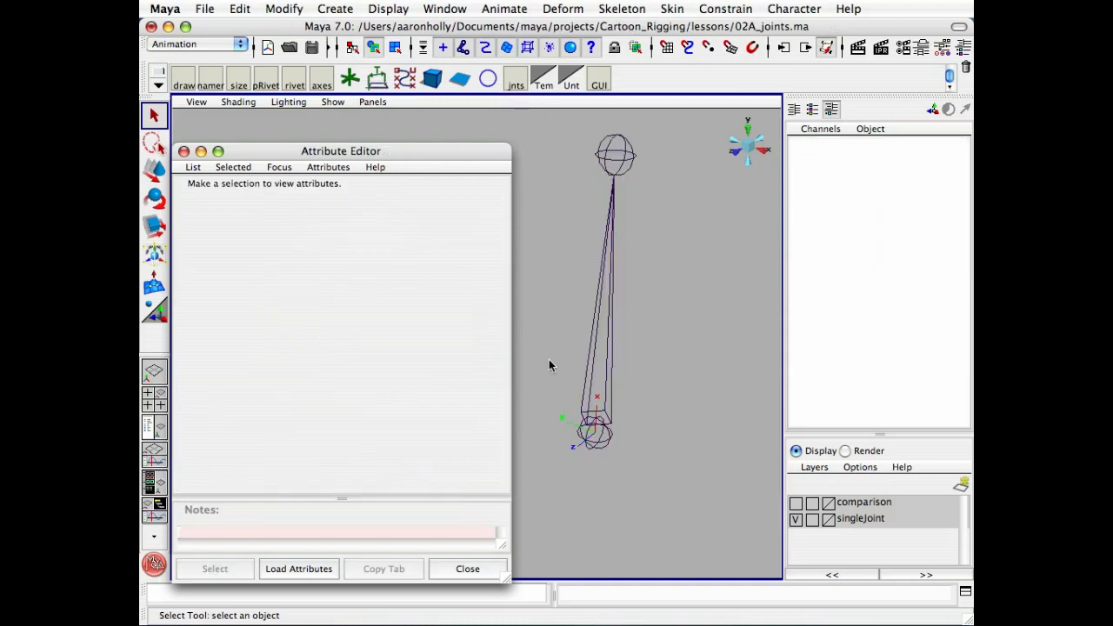
pyautogui.click(478, 569)
pyautogui.keyDown('alt'); pyautogui.moveTo(668, 348); pyautogui.dragTo(503, 386, button='middle'); pyautogui.keyUp('alt')
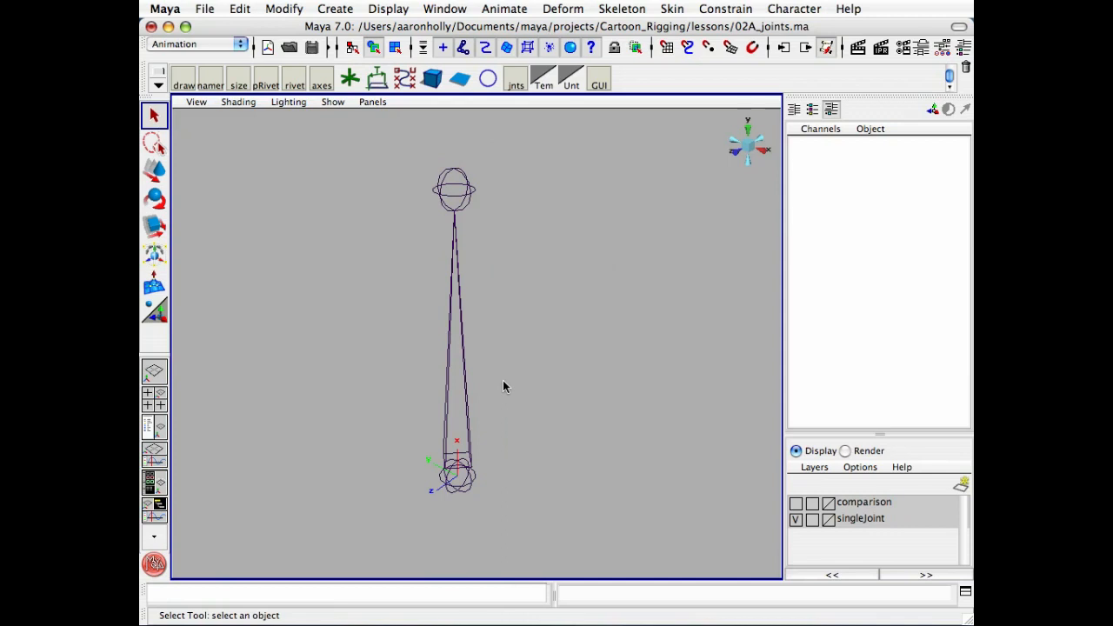
pyautogui.keyDown('alt'); pyautogui.moveTo(508, 381); pyautogui.dragTo(530, 380, button='middle'); pyautogui.keyUp('alt')
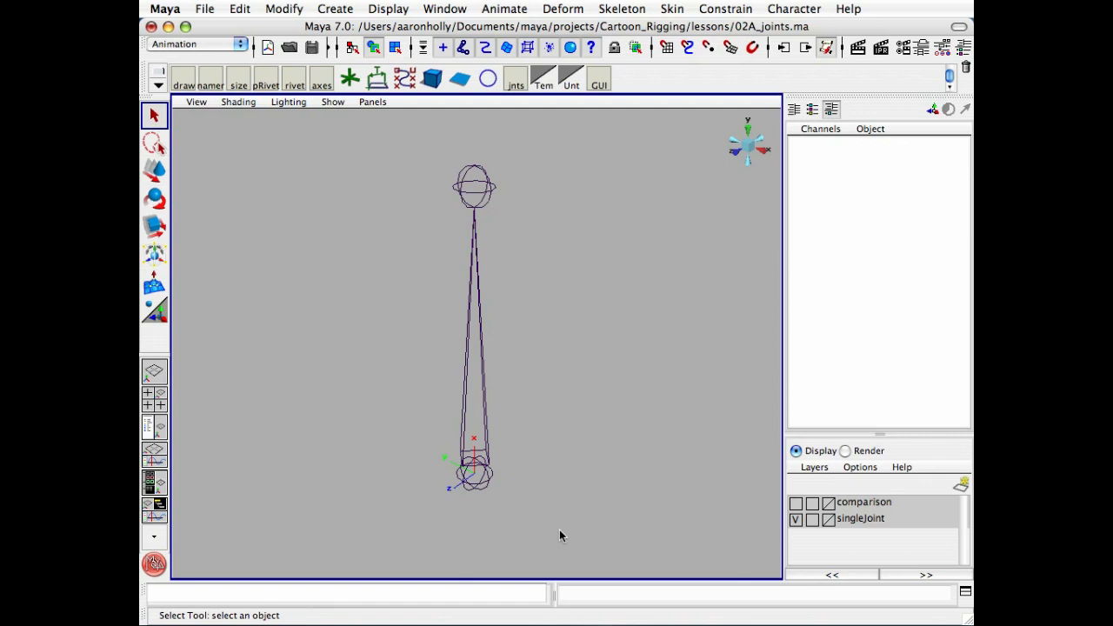
pyautogui.keyDown('alt'); pyautogui.moveTo(573, 434); pyautogui.dragTo(592, 422, button='middle'); pyautogui.keyUp('alt')
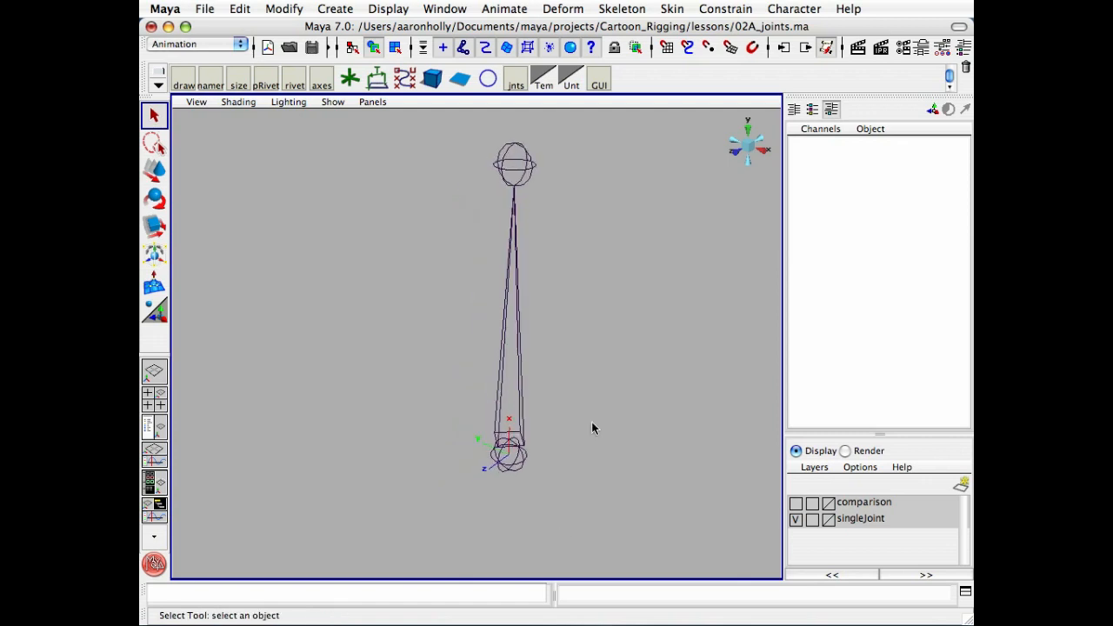
# Select the base joint again and check its transform attributes in the Attribute Editor
pyautogui.moveTo(489, 384); pyautogui.dragTo(549, 393)
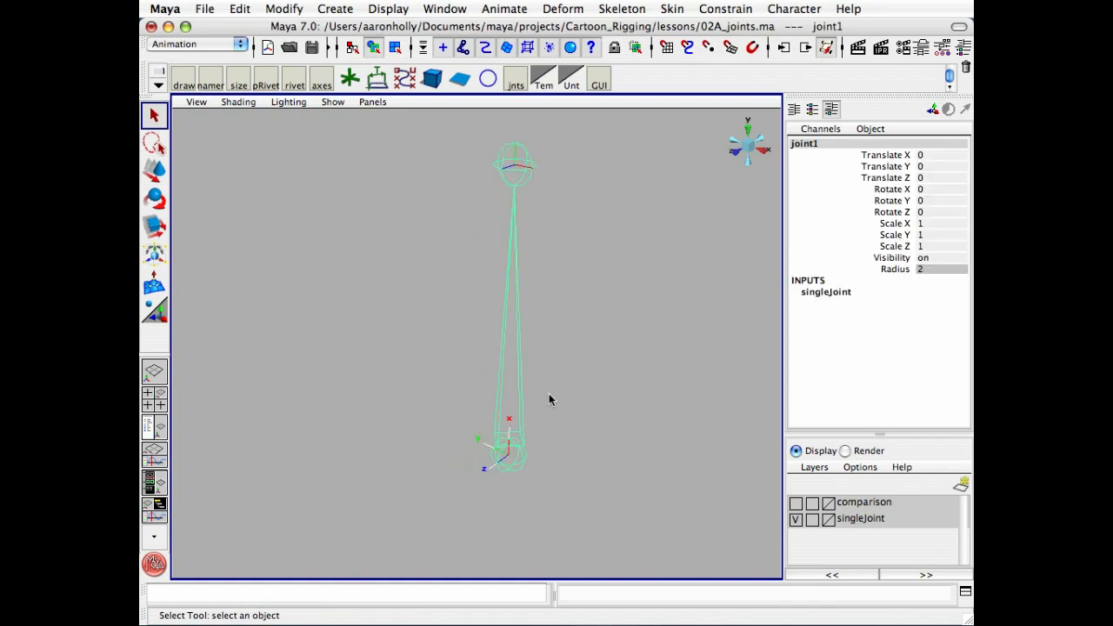
pyautogui.hotkey('ctrl', 'a')
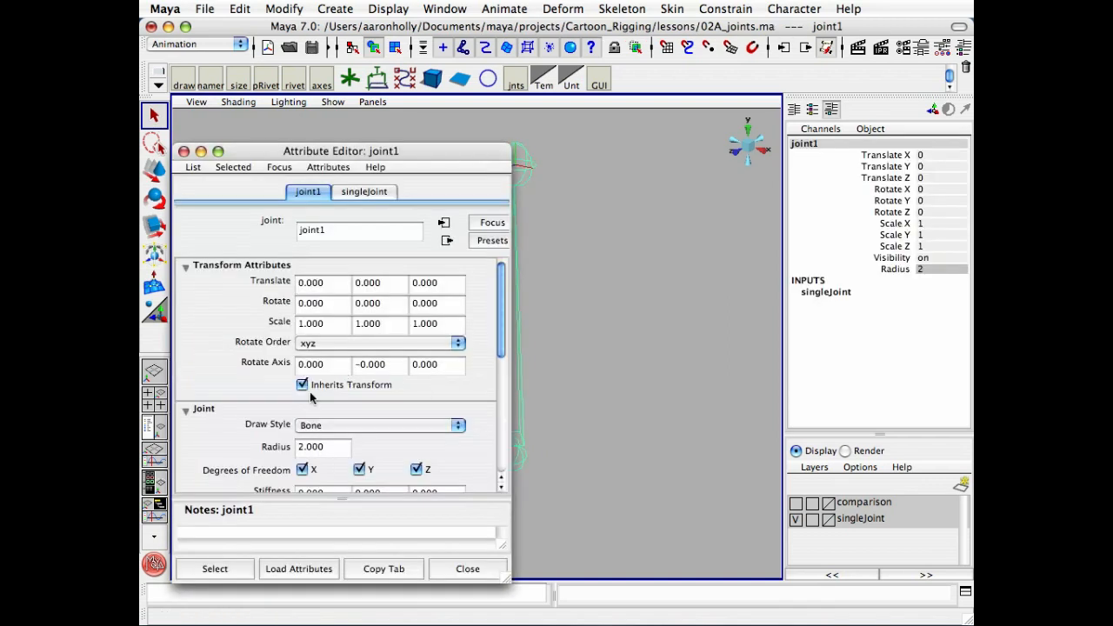
pyautogui.click(467, 569)
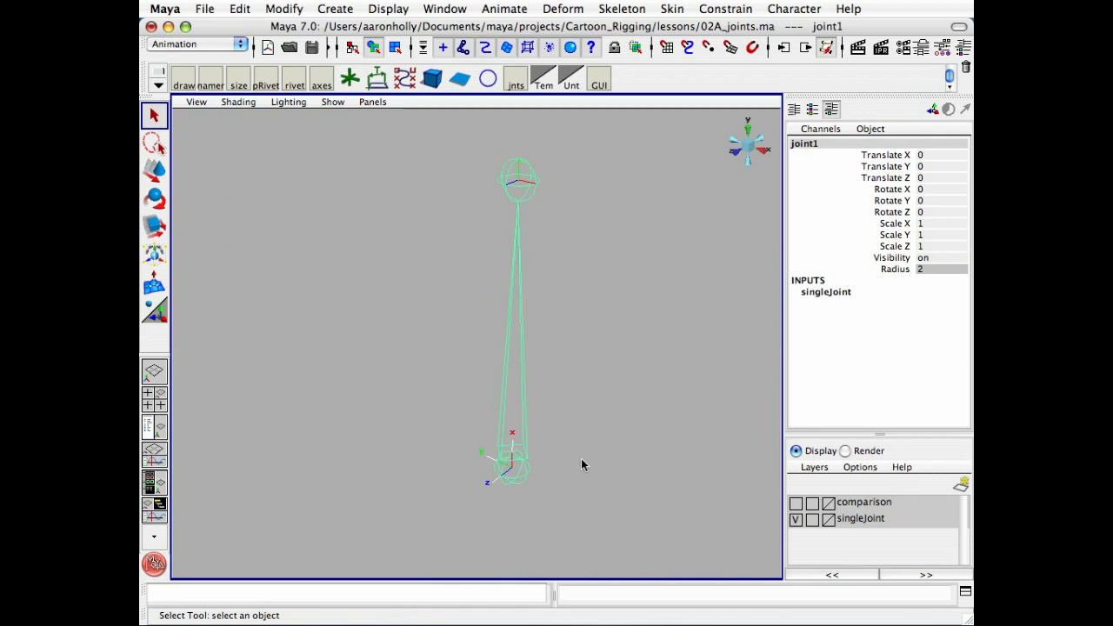
# Set the base joint's Rotate Y to 90 and clear the selection
pyautogui.click(927, 203)
pyautogui.write('90')
pyautogui.press('Return')
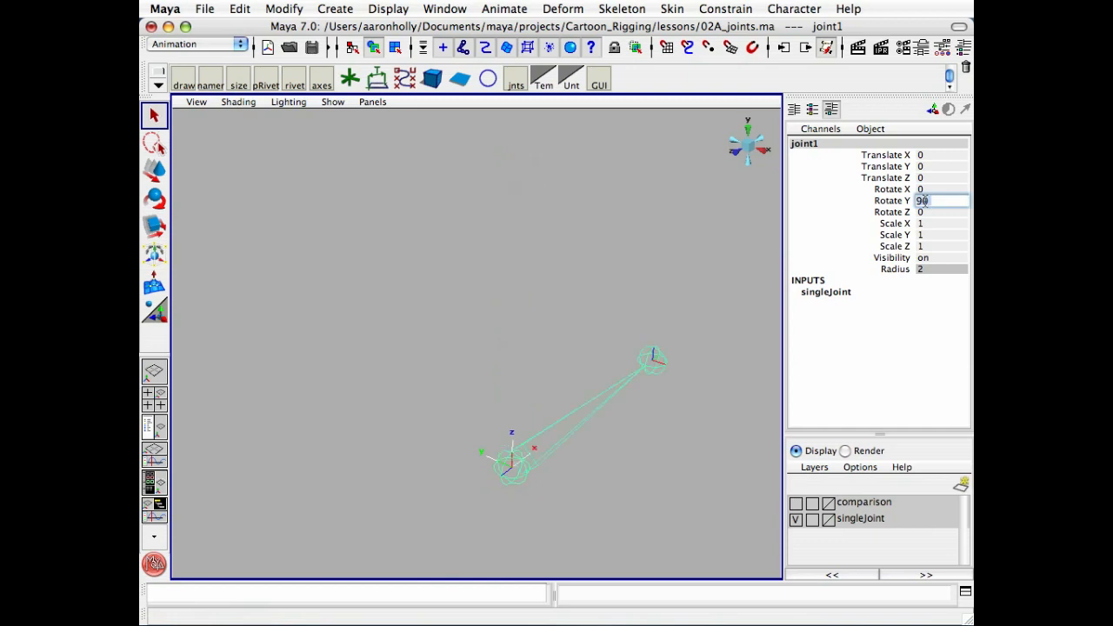
pyautogui.click(594, 273)
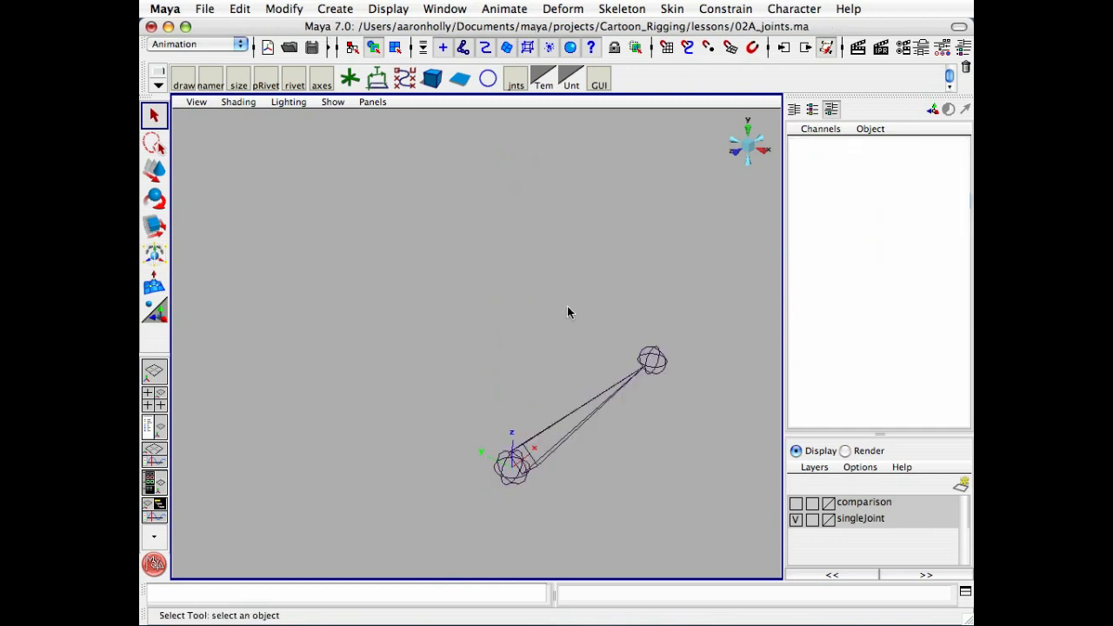
# Try rotating the base joint around Y, X and Z with Rotate Y at 90, undoing each rotation
pyautogui.press('e')
pyautogui.click(570, 418)
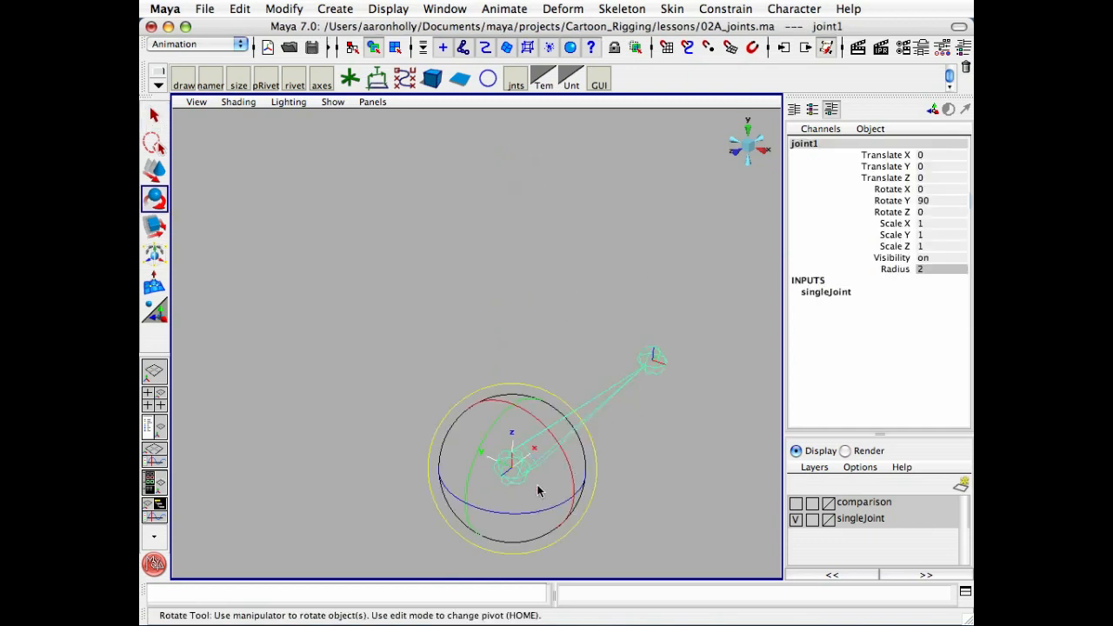
pyautogui.moveTo(475, 439); pyautogui.dragTo(507, 457)
pyautogui.press('z')
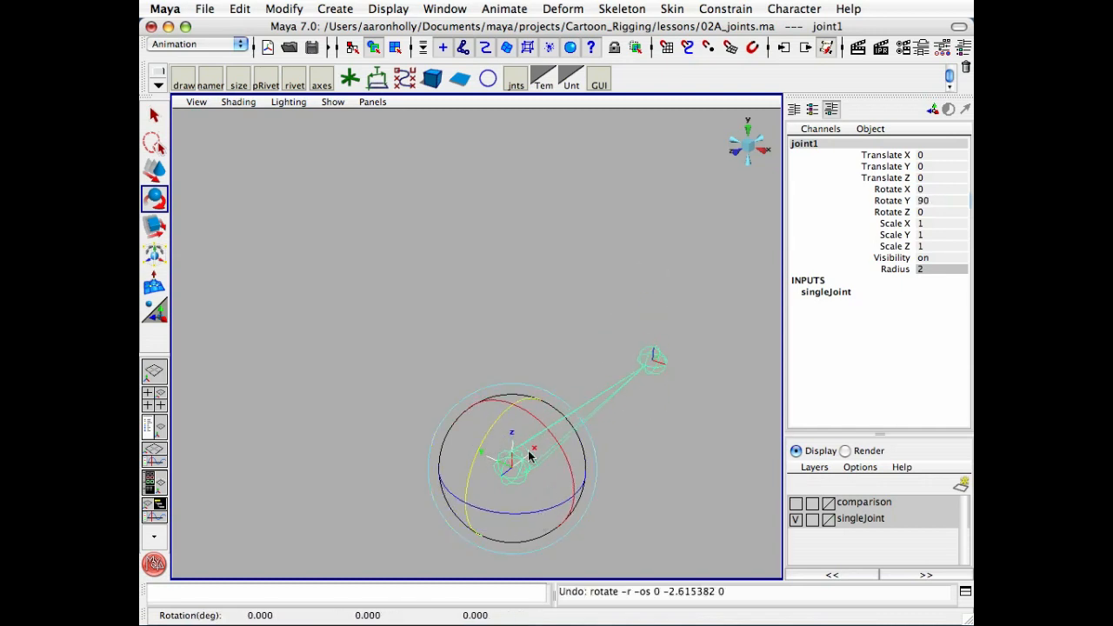
pyautogui.click(887, 190)
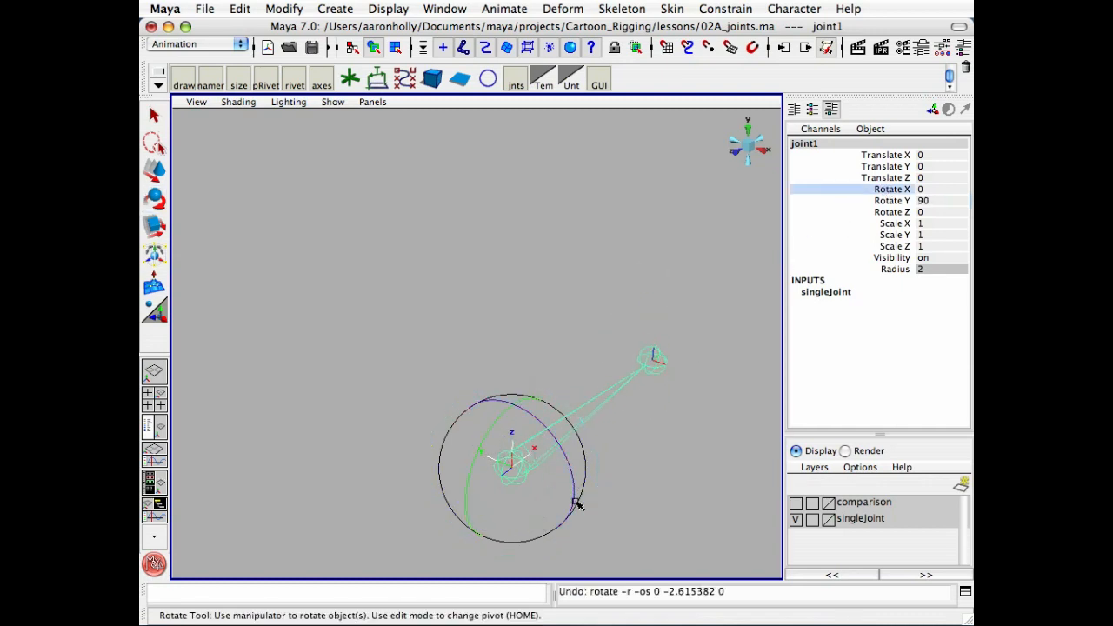
pyautogui.moveTo(578, 504)
pyautogui.mouseDown()
pyautogui.moveTo(664, 497)
pyautogui.moveTo(681, 513)
pyautogui.moveTo(571, 512)
pyautogui.mouseUp()
pyautogui.press('z')
pyautogui.click(892, 212)
pyautogui.press('z')
# Set the base joint's Rotate Y back to 0
pyautogui.click(938, 201)
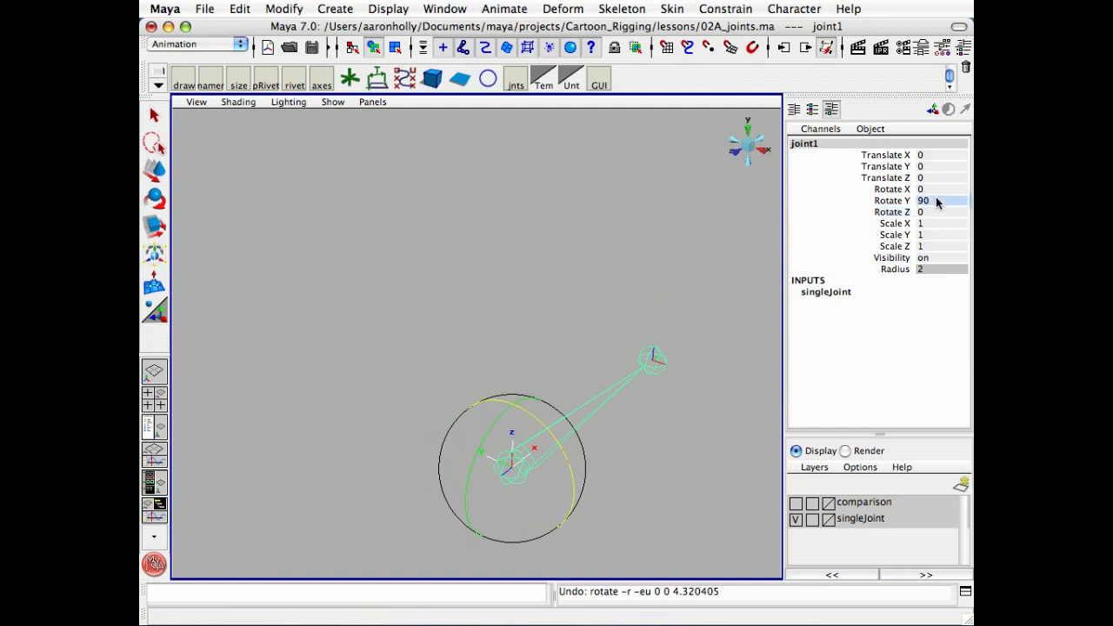
pyautogui.write('0')
pyautogui.press('Return')
# Try rotating the upright base joint through its Rotate X, Rotate Y and Rotate Z channels in turn, undoing each rotation
pyautogui.click(891, 189)
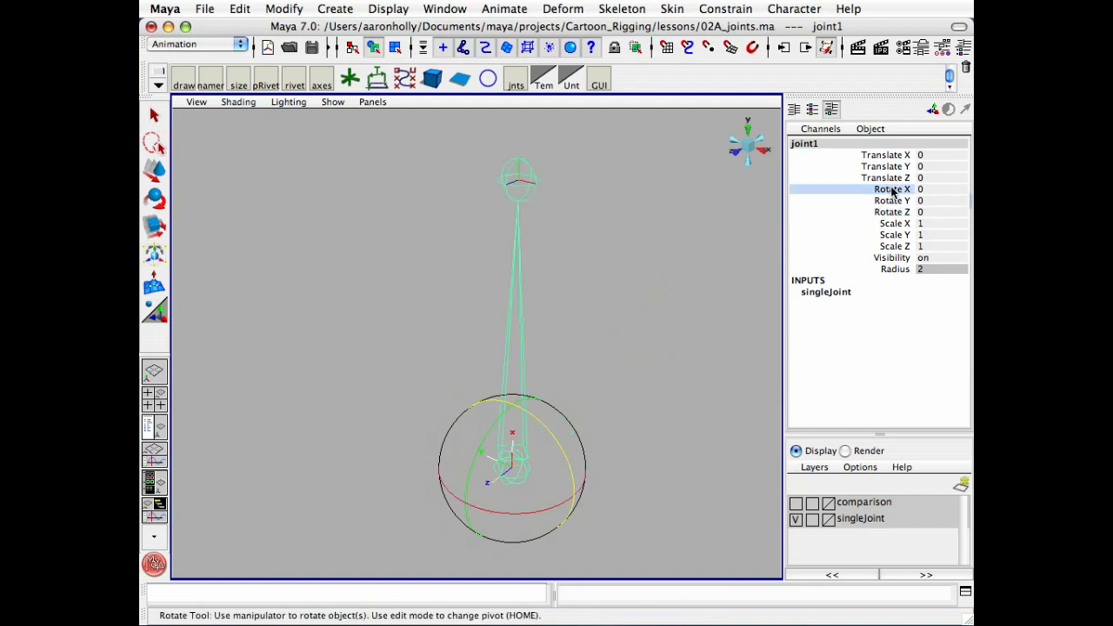
pyautogui.moveTo(666, 348); pyautogui.dragTo(557, 409, button='middle')
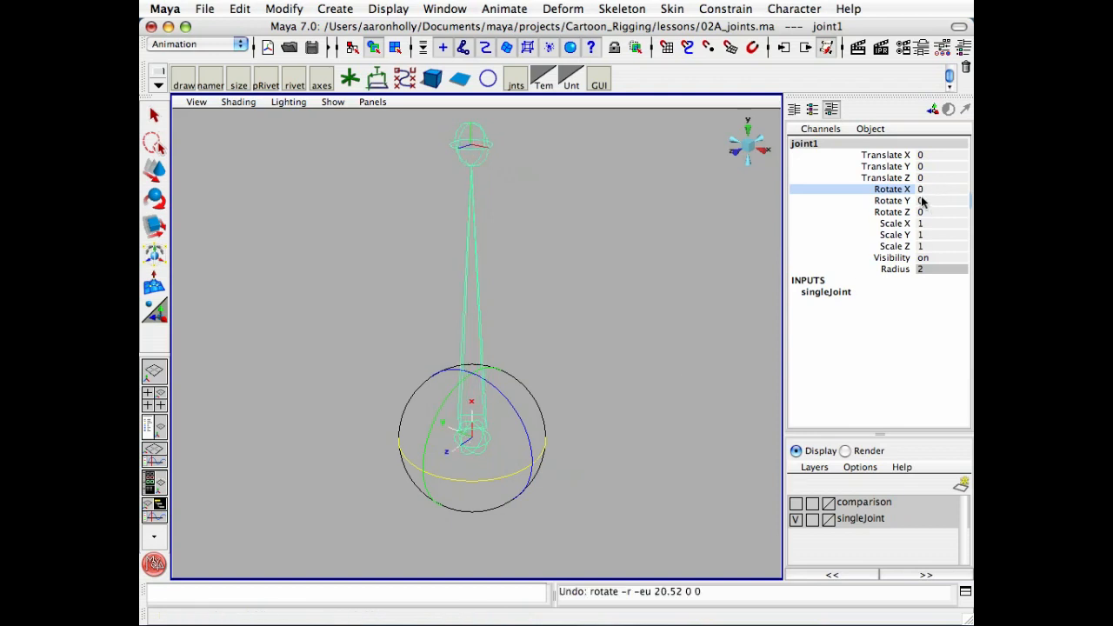
pyautogui.click(892, 200)
pyautogui.moveTo(730, 409); pyautogui.dragTo(550, 421, button='middle')
pyautogui.press('z')
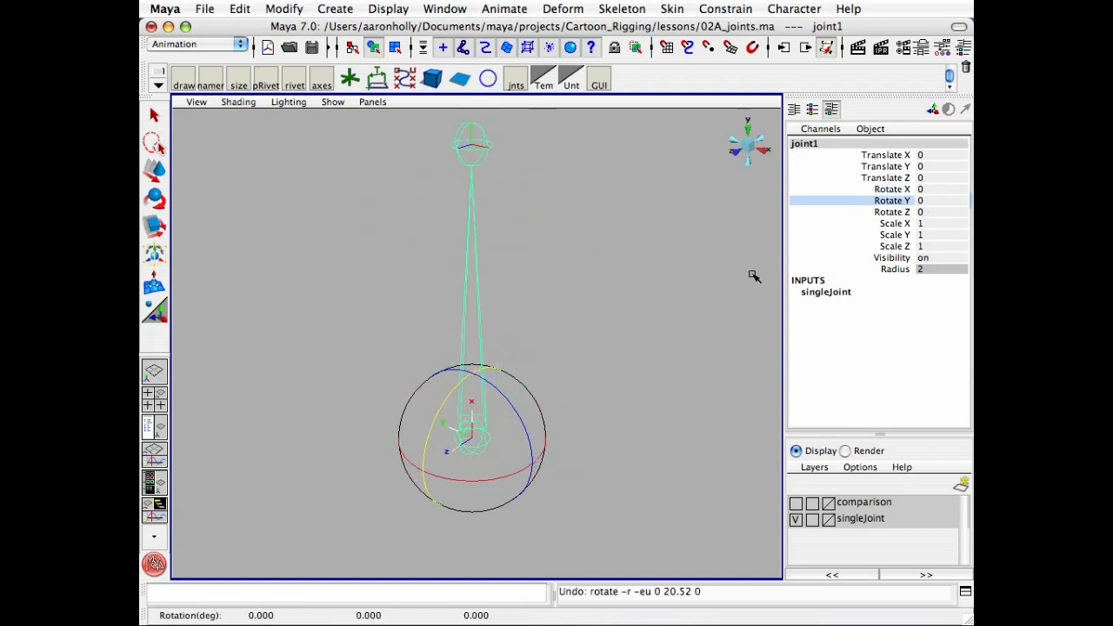
pyautogui.click(892, 211)
pyautogui.moveTo(600, 345); pyautogui.dragTo(545, 444, button='middle')
pyautogui.press('z')
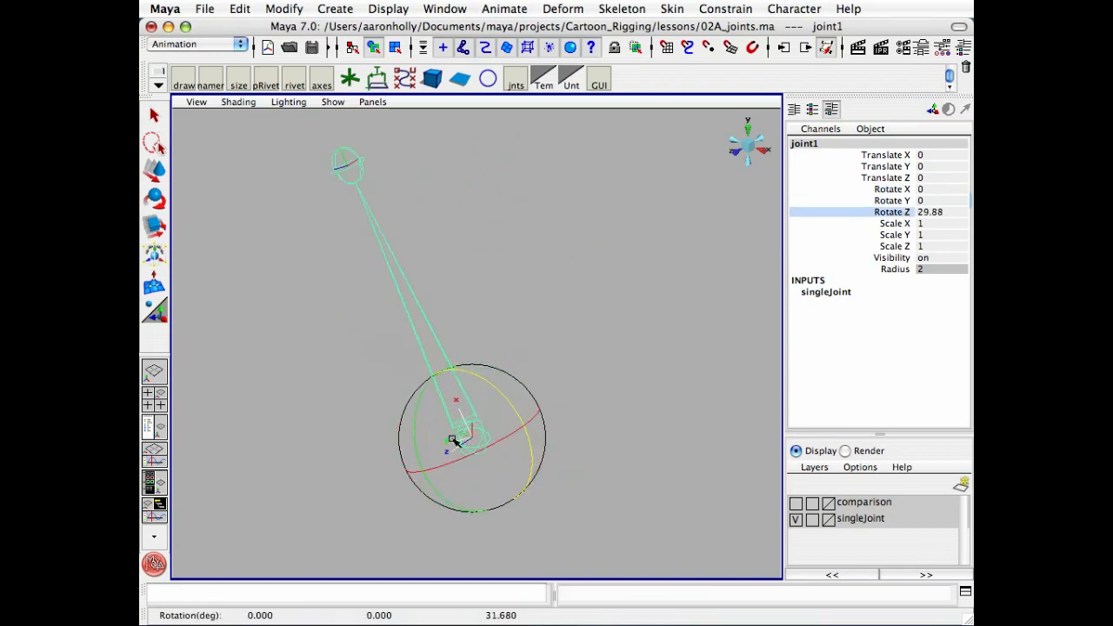
pyautogui.press('z')
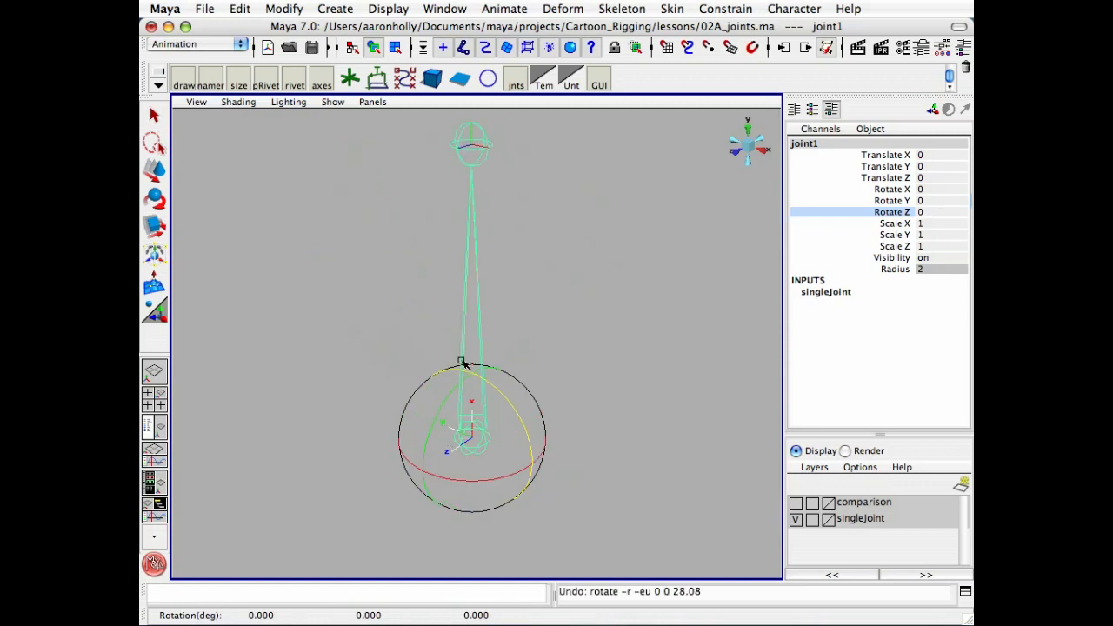
# Set the base joint's Rotate Y to 90 once more
pyautogui.click(922, 201)
pyautogui.write('90')
pyautogui.press('Return')
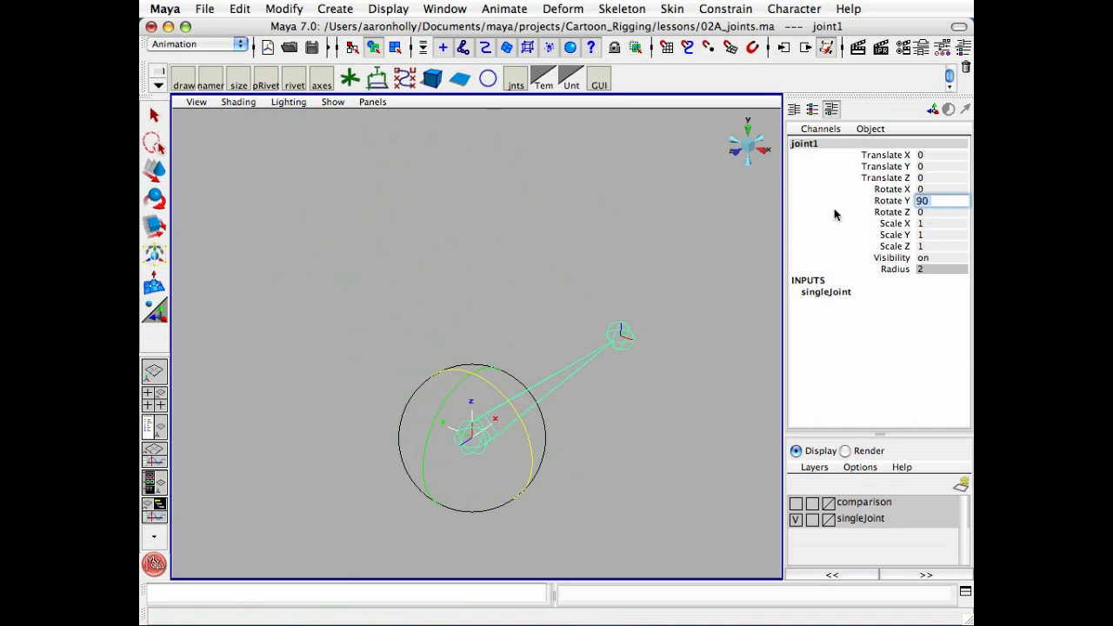
# Try rotating the base joint through its Rotate X and Rotate Z channels to compare the two, undoing each rotation
pyautogui.click(879, 214)
pyautogui.keyDown('alt'); pyautogui.moveTo(466, 360); pyautogui.dragTo(450, 360); pyautogui.keyUp('alt')
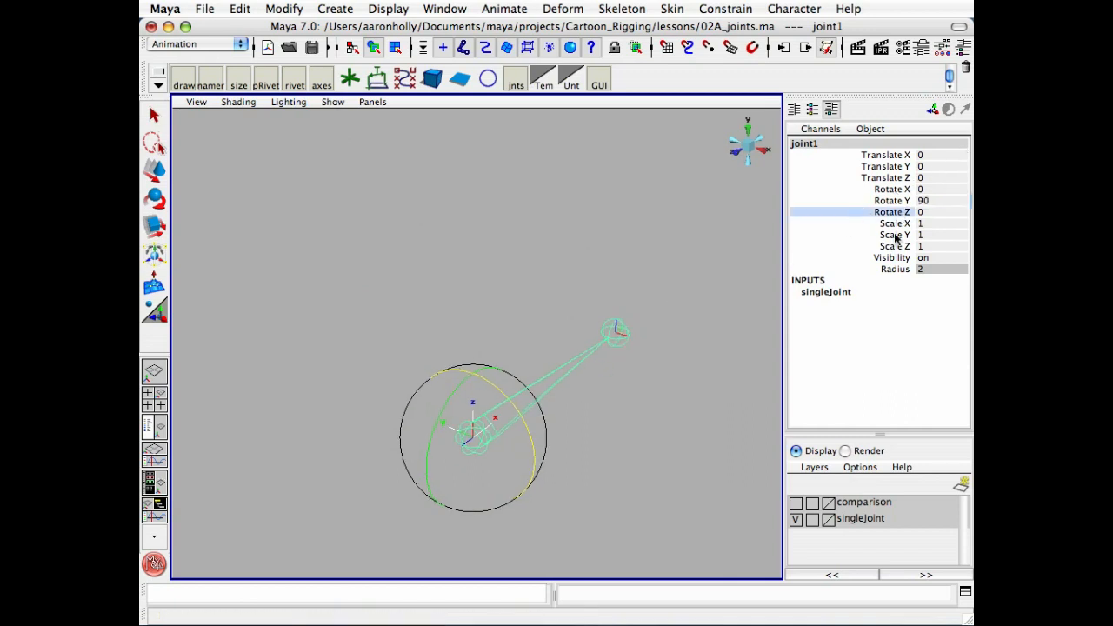
pyautogui.click(889, 189)
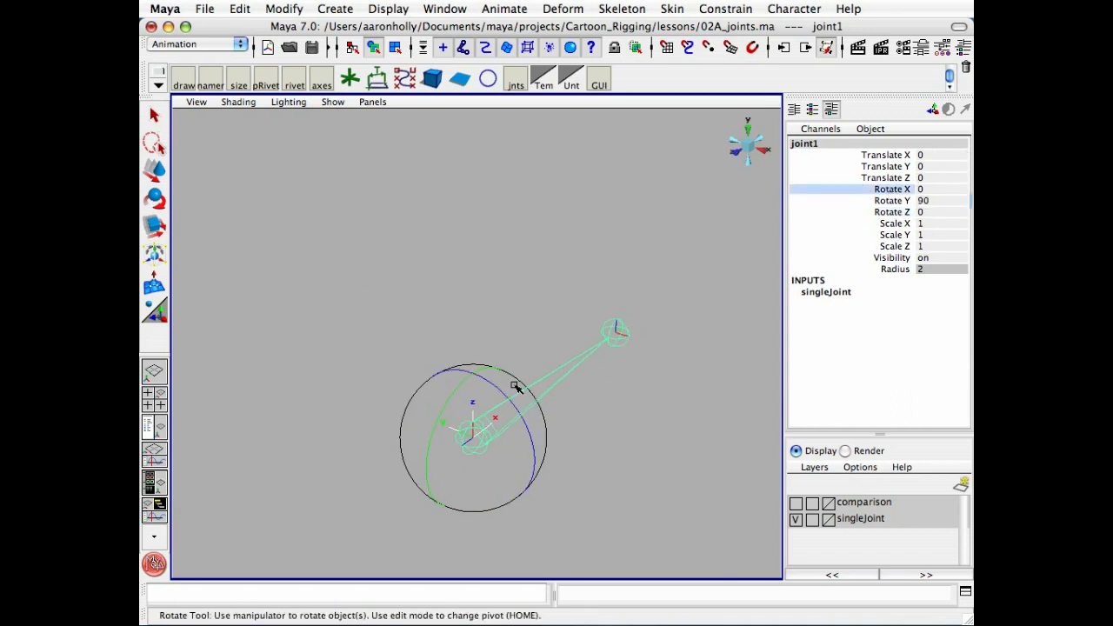
pyautogui.moveTo(540, 252); pyautogui.dragTo(552, 273, button='middle')
pyautogui.press('z')
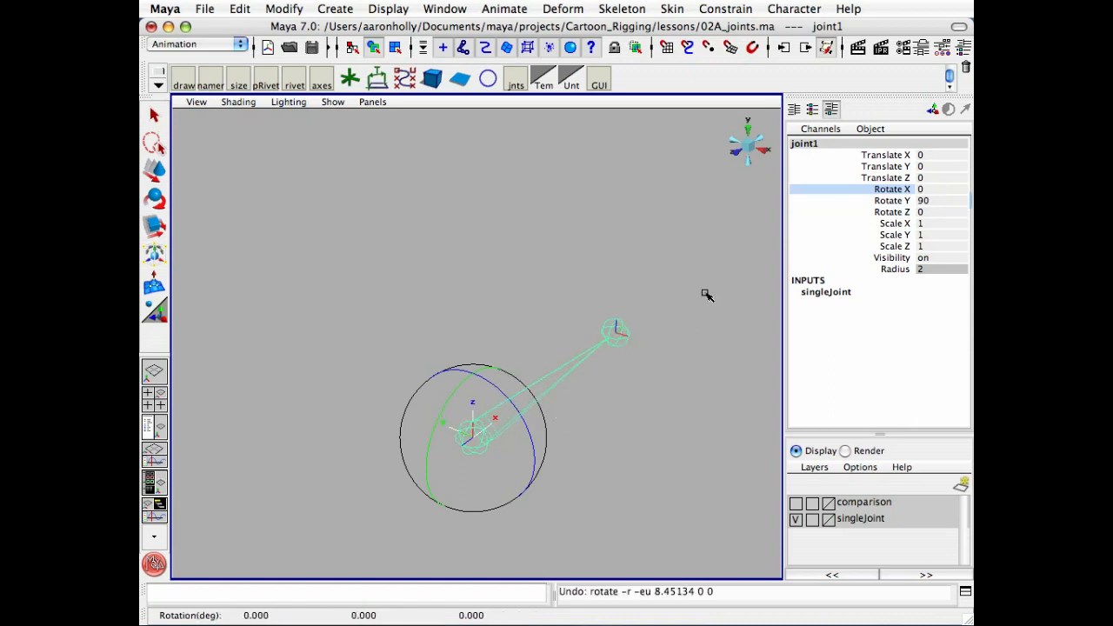
pyautogui.click(892, 212)
pyautogui.moveTo(541, 352); pyautogui.dragTo(589, 336, button='middle')
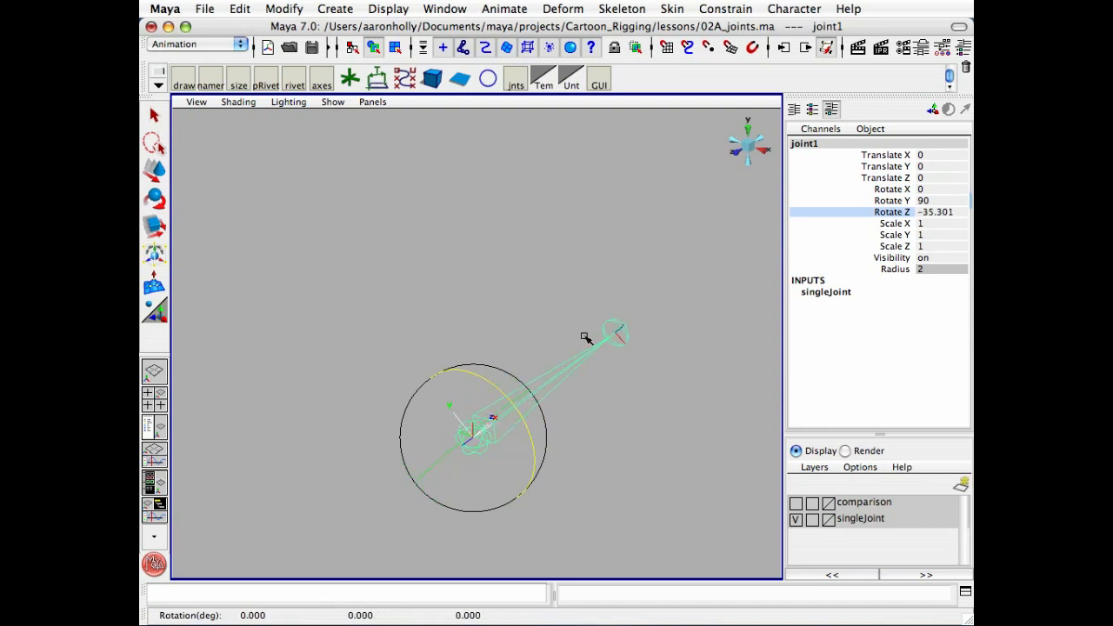
pyautogui.press('z')
# Reset the base joint's Rotate Y to 0 and clear the selection
pyautogui.click(952, 200)
pyautogui.write('0')
pyautogui.press('Return')
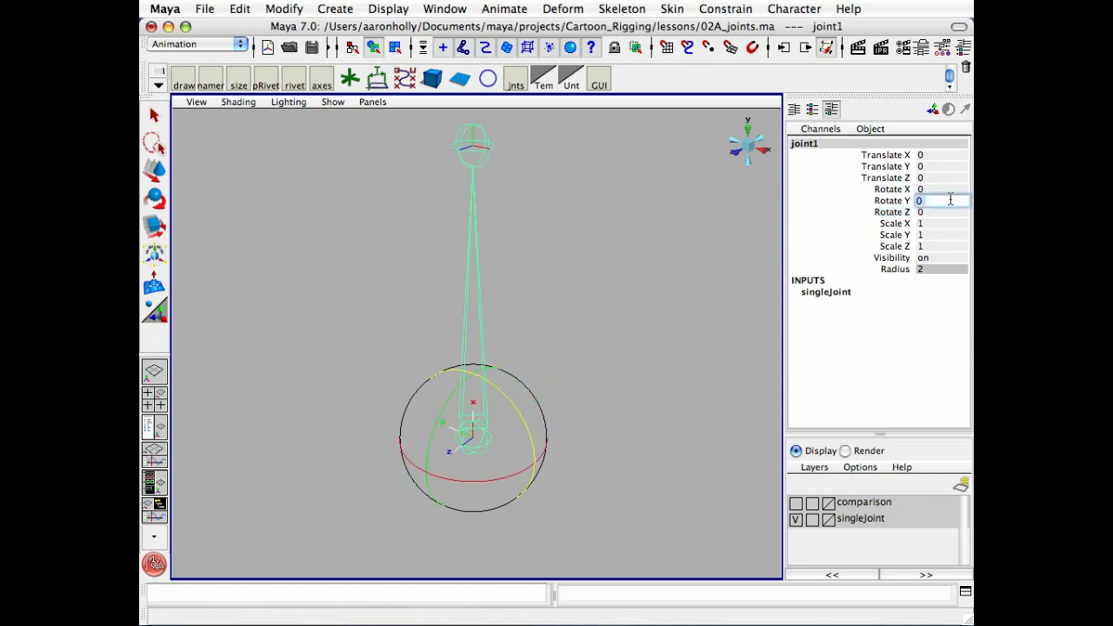
pyautogui.press('e')
pyautogui.click(641, 319)
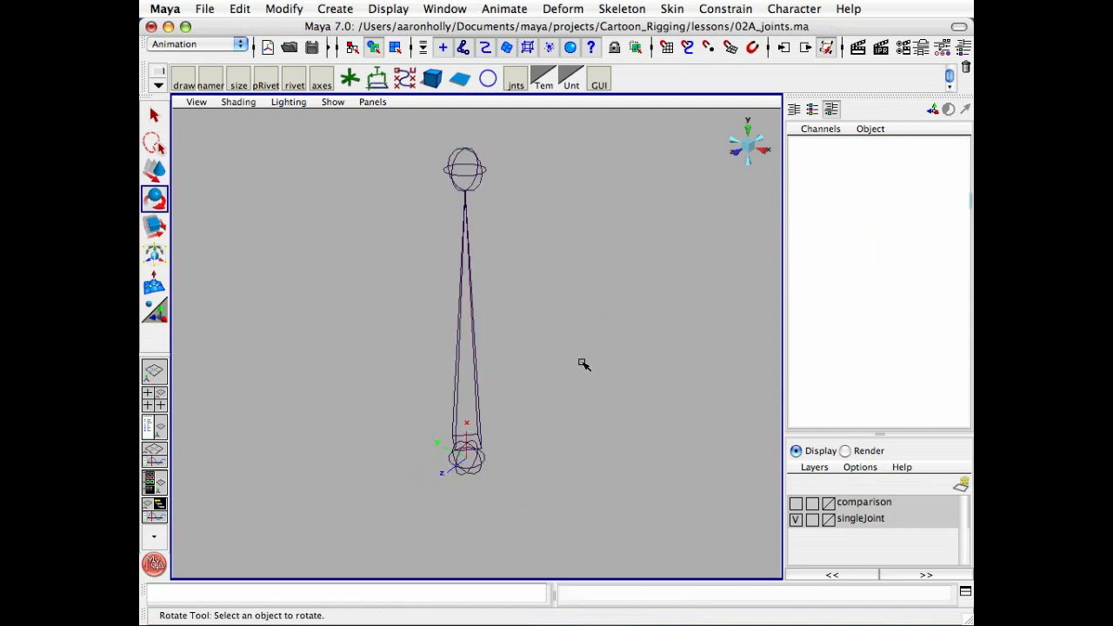
pyautogui.keyDown('alt'); pyautogui.moveTo(584, 365); pyautogui.dragTo(544, 362); pyautogui.keyUp('alt')
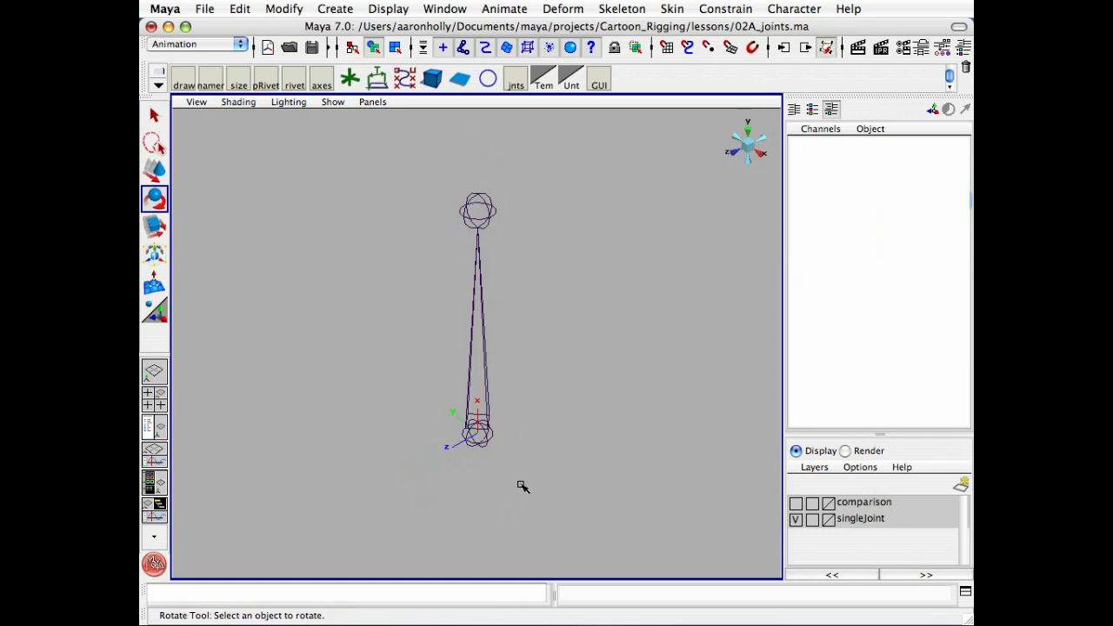
# Change the upright base joint's Rotate Order to yzx in its attributes
pyautogui.keyDown('alt'); pyautogui.moveTo(522, 487); pyautogui.dragTo(609, 432, button='right'); pyautogui.keyUp('alt')
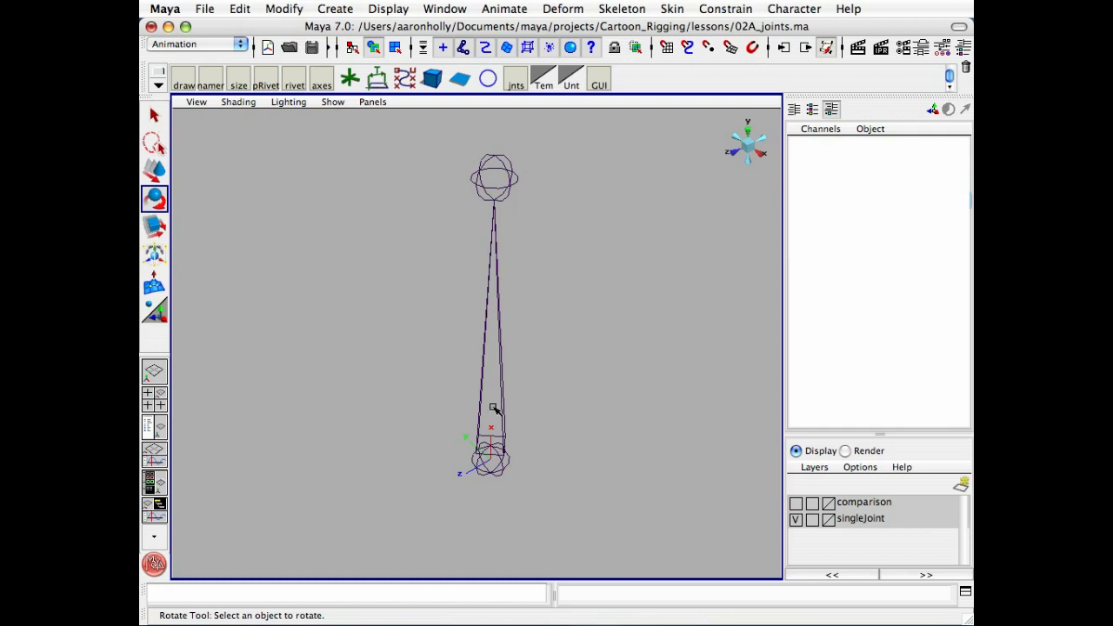
pyautogui.keyDown('alt'); pyautogui.moveTo(483, 413); pyautogui.dragTo(509, 411, button='middle'); pyautogui.keyUp('alt')
pyautogui.keyDown('alt'); pyautogui.moveTo(575, 415); pyautogui.dragTo(536, 416, button='right'); pyautogui.keyUp('alt')
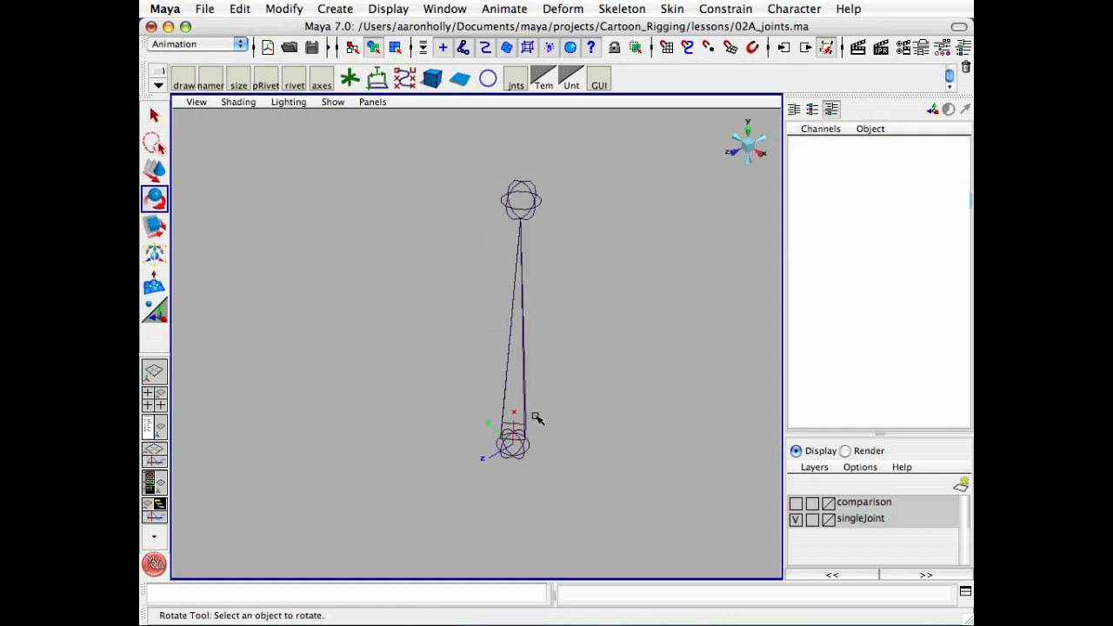
pyautogui.keyDown('alt'); pyautogui.moveTo(523, 422); pyautogui.dragTo(534, 420, button='middle'); pyautogui.keyUp('alt')
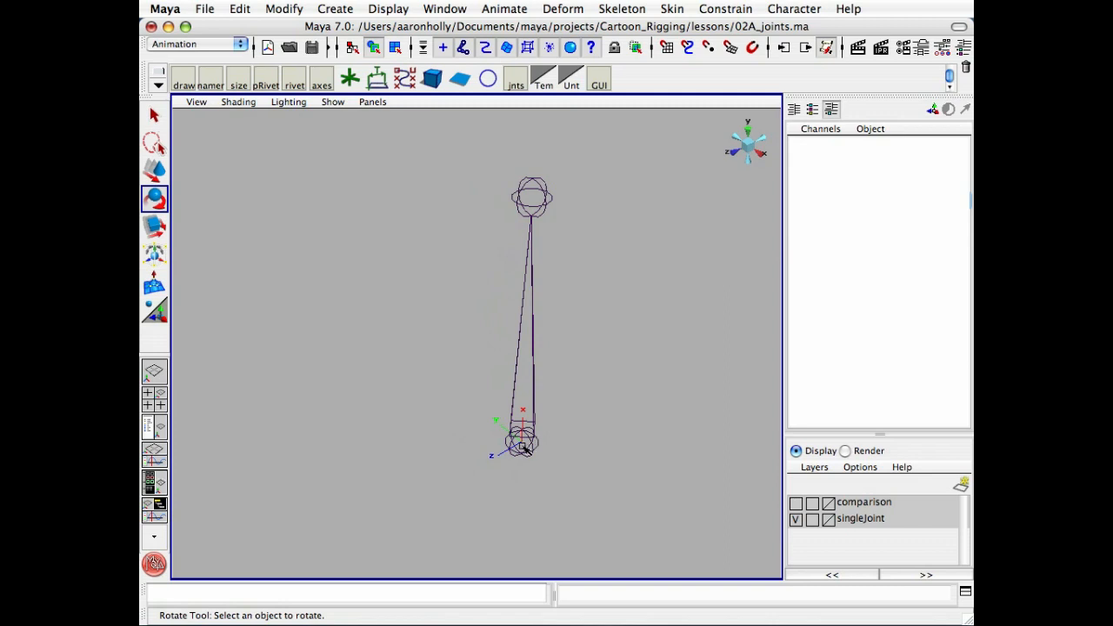
pyautogui.keyDown('alt'); pyautogui.moveTo(525, 446); pyautogui.dragTo(554, 441, button='middle'); pyautogui.keyUp('alt')
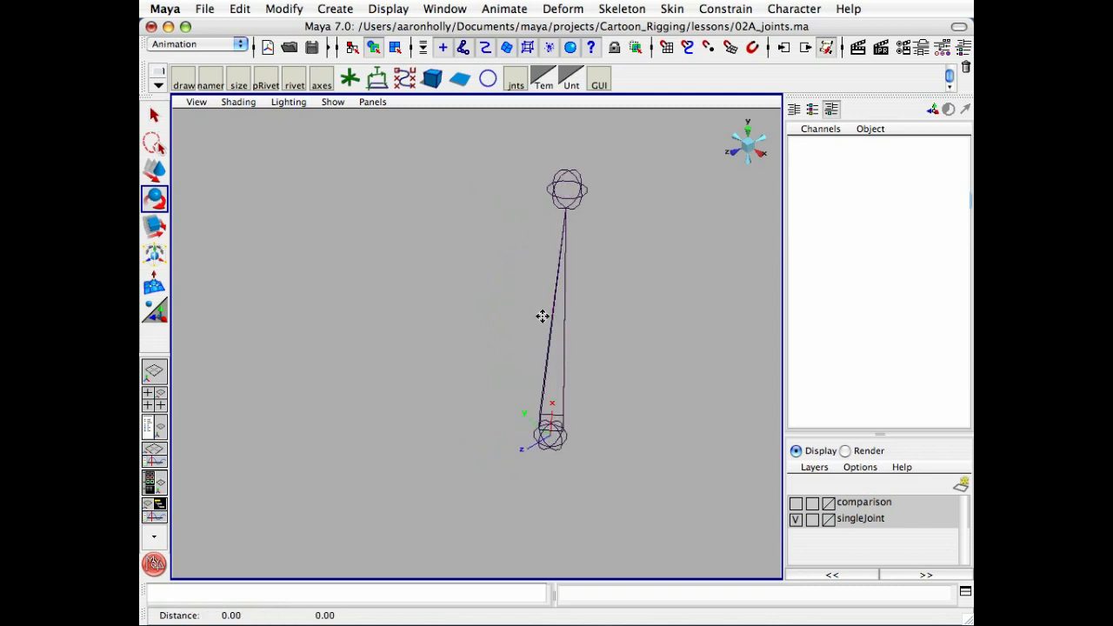
pyautogui.keyDown('alt'); pyautogui.moveTo(542, 315); pyautogui.dragTo(559, 399, button='right'); pyautogui.keyUp('alt')
pyautogui.click(542, 370)
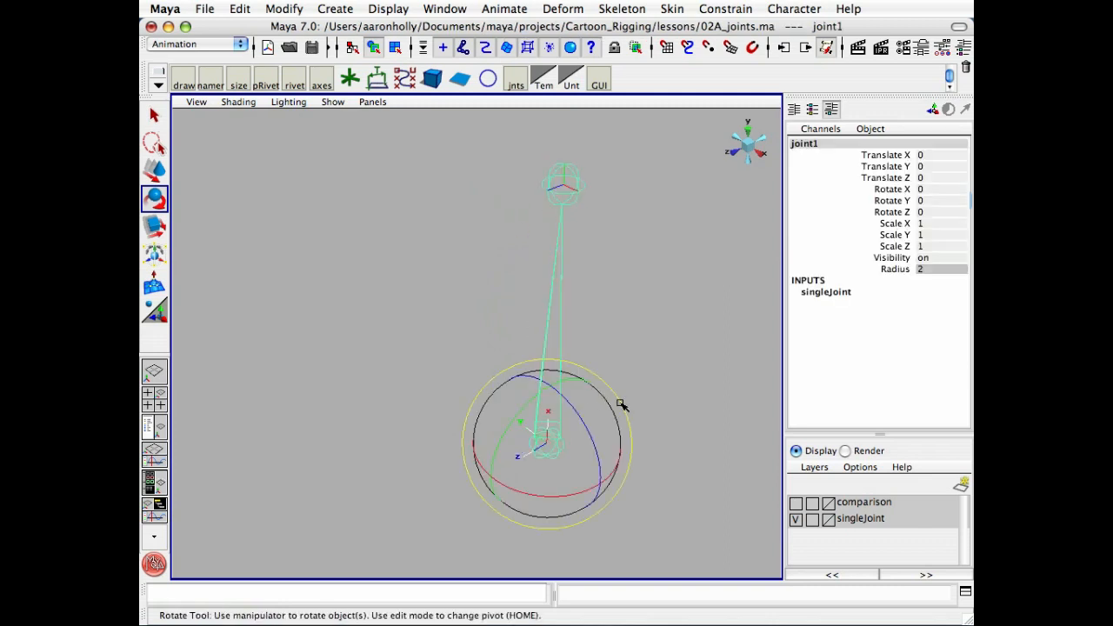
pyautogui.hotkey('ctrl', 'a')
pyautogui.keyDown('alt'); pyautogui.moveTo(694, 384); pyautogui.dragTo(706, 383, button='middle'); pyautogui.keyUp('alt')
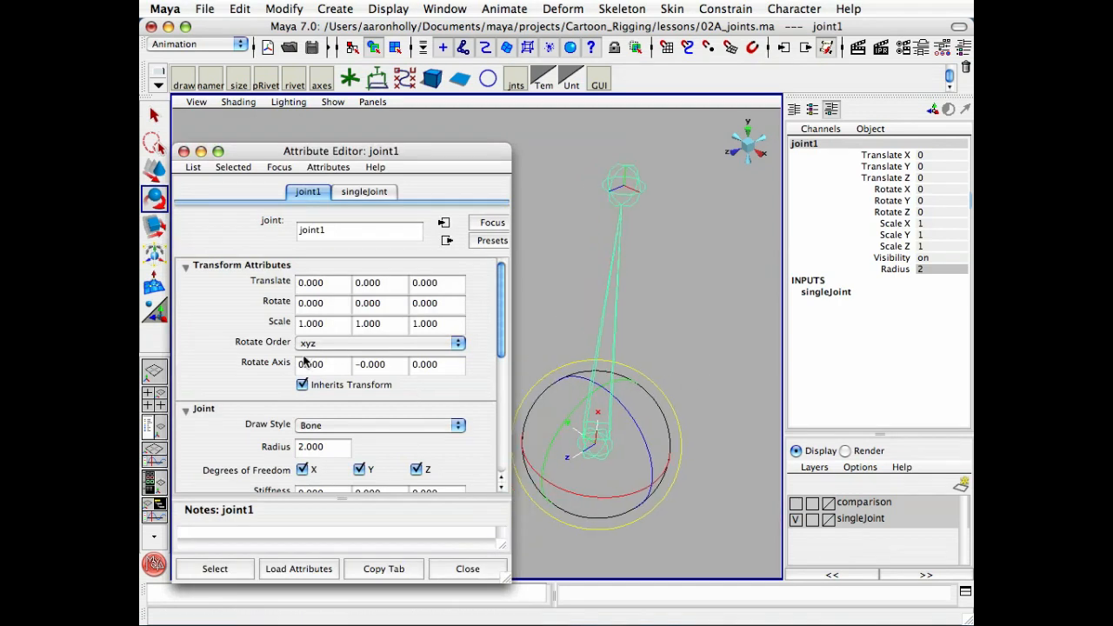
pyautogui.click(360, 344)
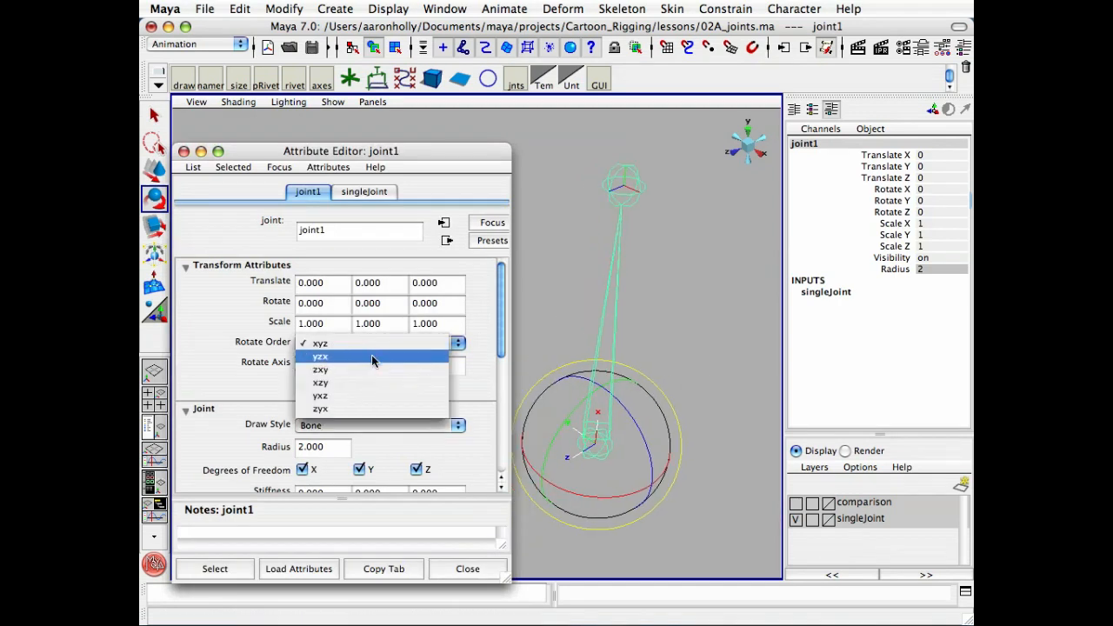
pyautogui.click(372, 355)
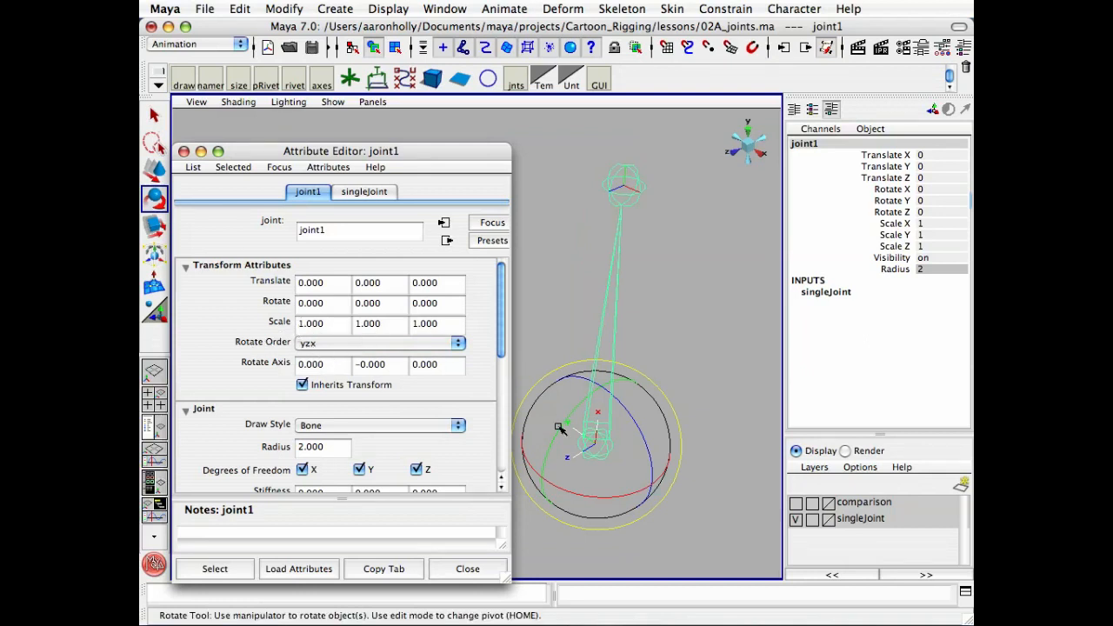
pyautogui.click(468, 569)
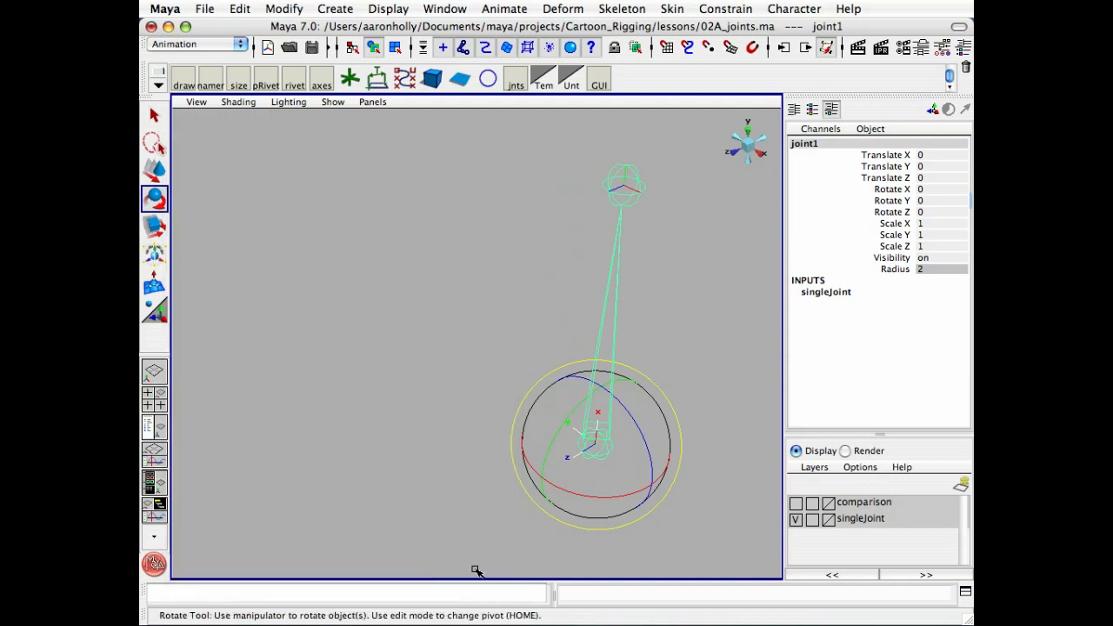
# Set the base joint's Rotate Y to 90 with the yzx rotate order in effect
pyautogui.keyDown('alt'); pyautogui.moveTo(597, 355); pyautogui.dragTo(534, 352, button='middle'); pyautogui.keyUp('alt')
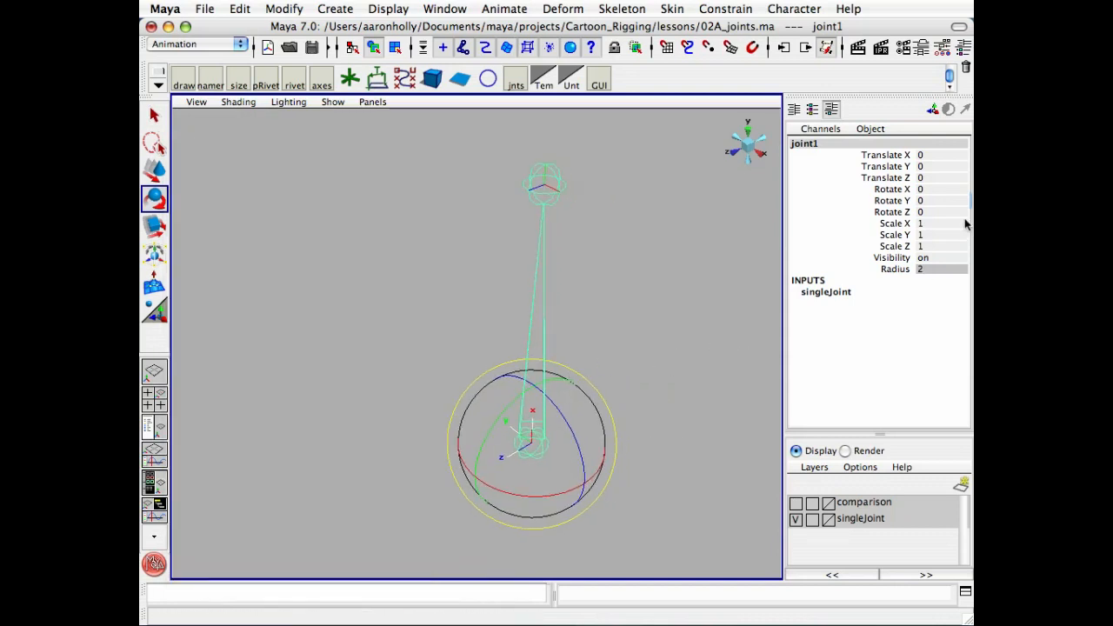
pyautogui.click(933, 202)
pyautogui.write('9')
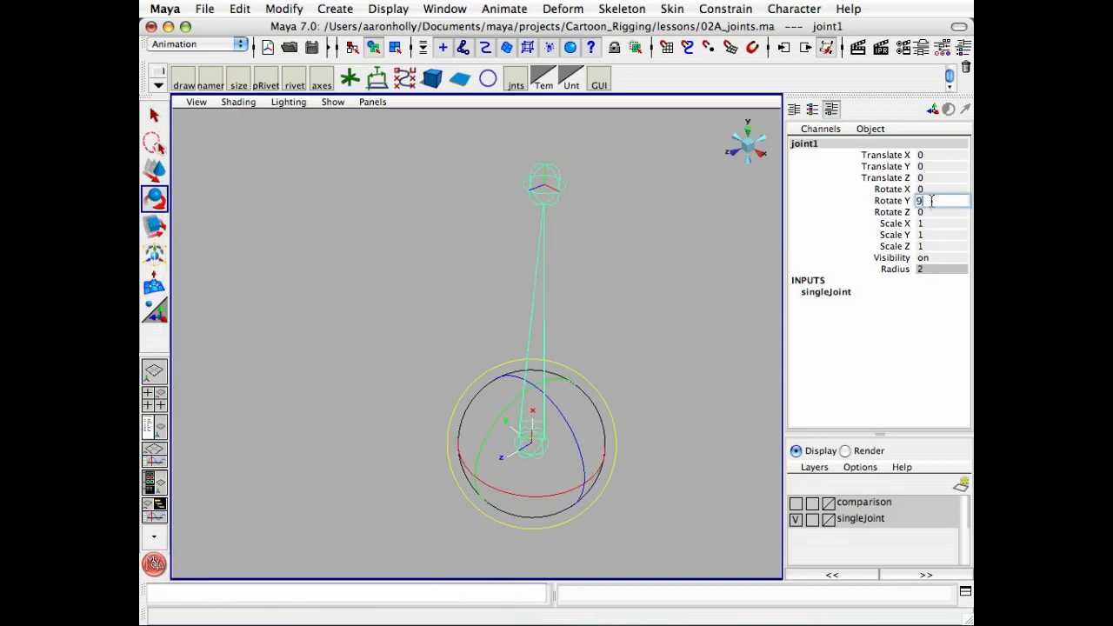
pyautogui.write('0')
pyautogui.press('Return')
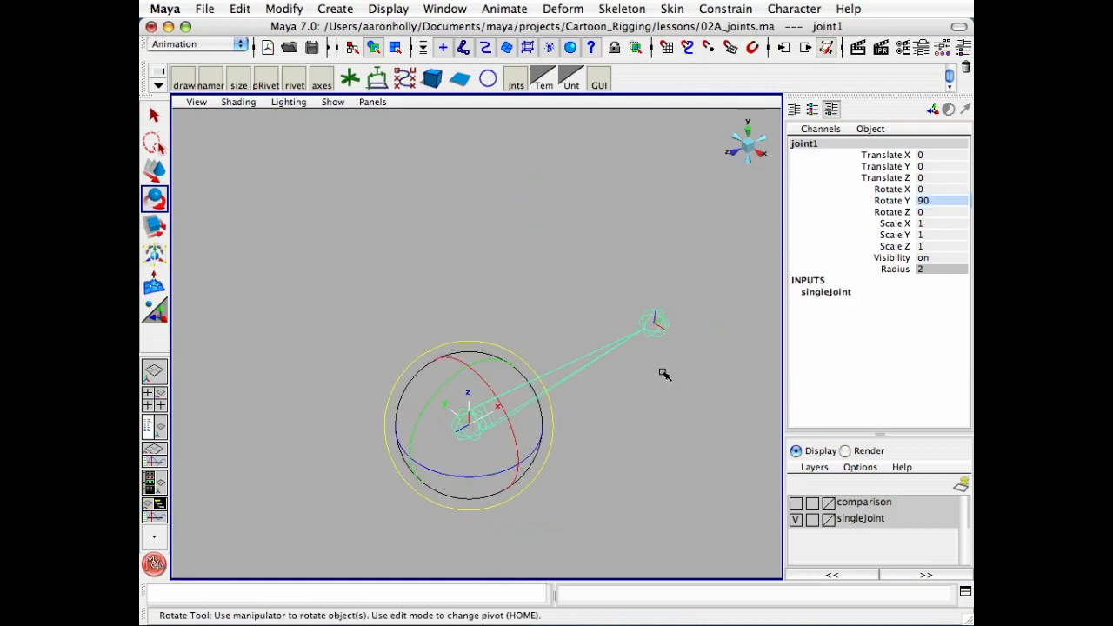
# Try rotating the base joint through its Rotate X and Rotate Z channels under the new rotate order, undoing each rotation
pyautogui.click(892, 190)
pyautogui.moveTo(609, 311); pyautogui.dragTo(597, 276, button='middle')
pyautogui.hotkey('ctrl', 'z')
pyautogui.click(863, 213)
pyautogui.hotkey('ctrl', 'z')
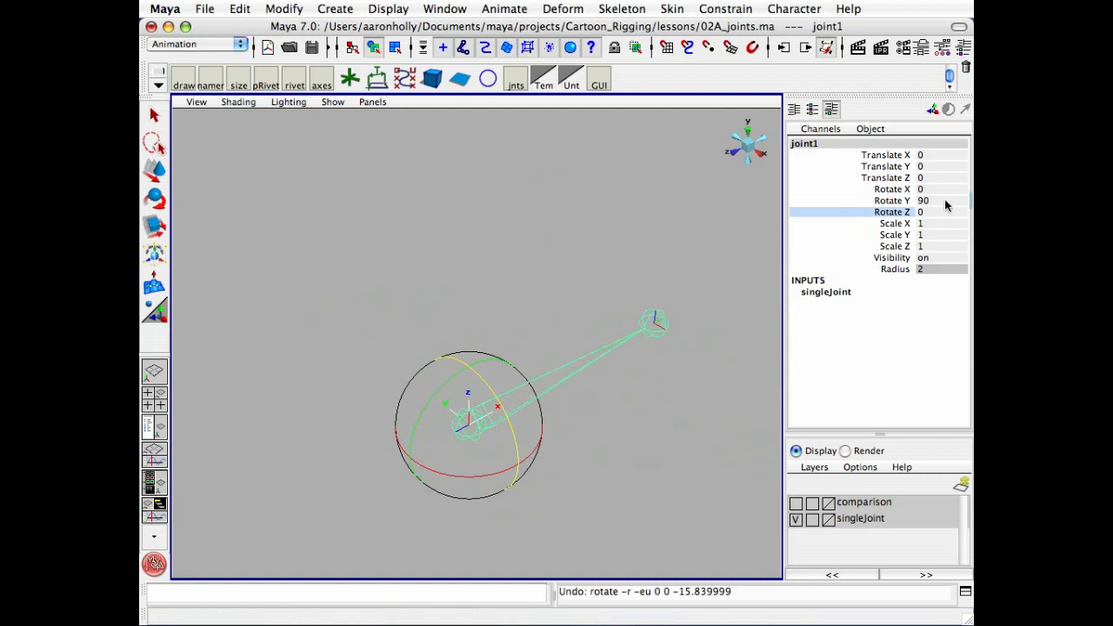
# Return the base joint's Rotate Y to 0 and deselect the joint
pyautogui.click(945, 201)
pyautogui.write('0')
pyautogui.press('Return')
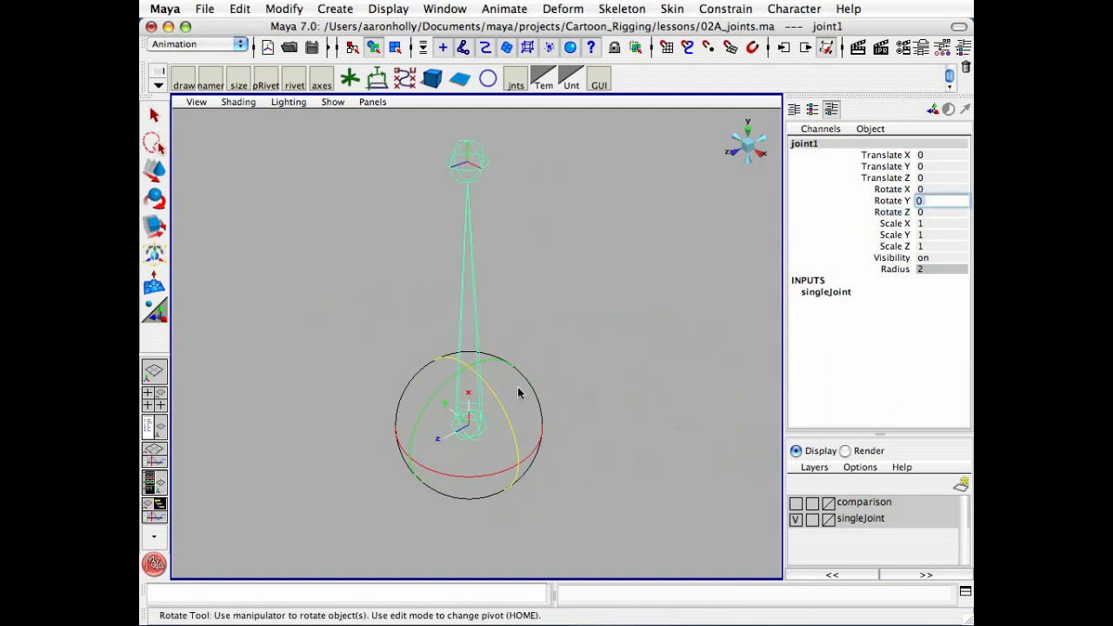
pyautogui.keyDown('alt'); pyautogui.moveTo(518, 394); pyautogui.dragTo(497, 376, button='right'); pyautogui.keyUp('alt')
pyautogui.keyDown('alt'); pyautogui.moveTo(497, 375); pyautogui.dragTo(496, 358, button='middle'); pyautogui.keyUp('alt')
pyautogui.keyDown('alt'); pyautogui.moveTo(497, 357); pyautogui.dragTo(519, 338); pyautogui.keyUp('alt')
pyautogui.keyDown('alt'); pyautogui.moveTo(519, 339); pyautogui.dragTo(513, 355, button='middle'); pyautogui.keyUp('alt')
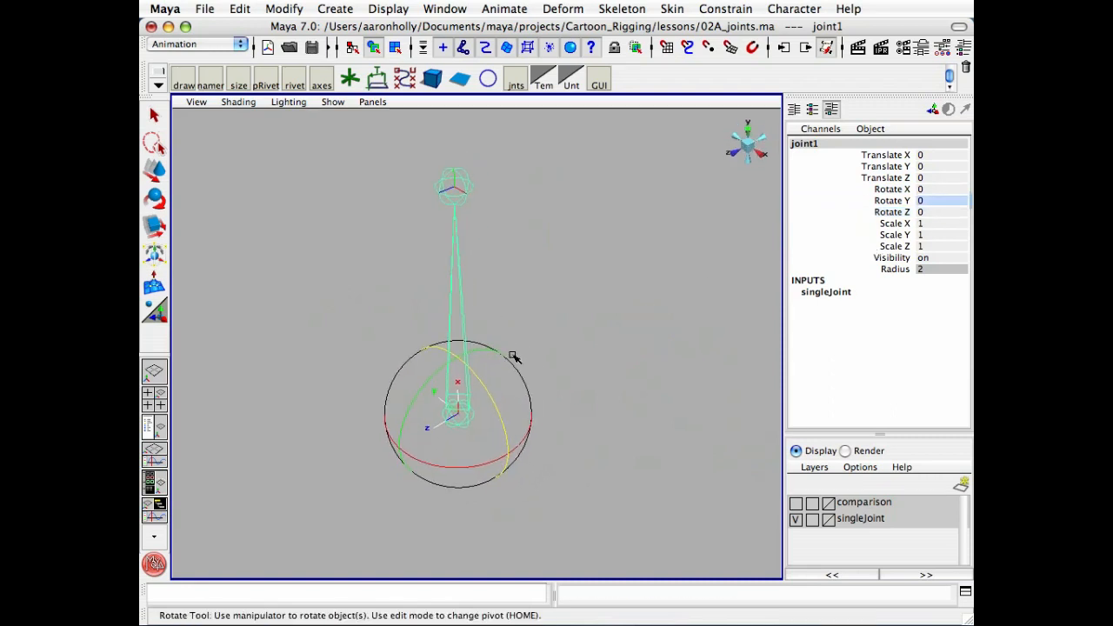
pyautogui.moveTo(515, 358)
pyautogui.keyDown('alt'); pyautogui.mouseDown()
pyautogui.moveTo(487, 351)
pyautogui.moveTo(506, 353)
pyautogui.mouseUp(); pyautogui.keyUp('alt')
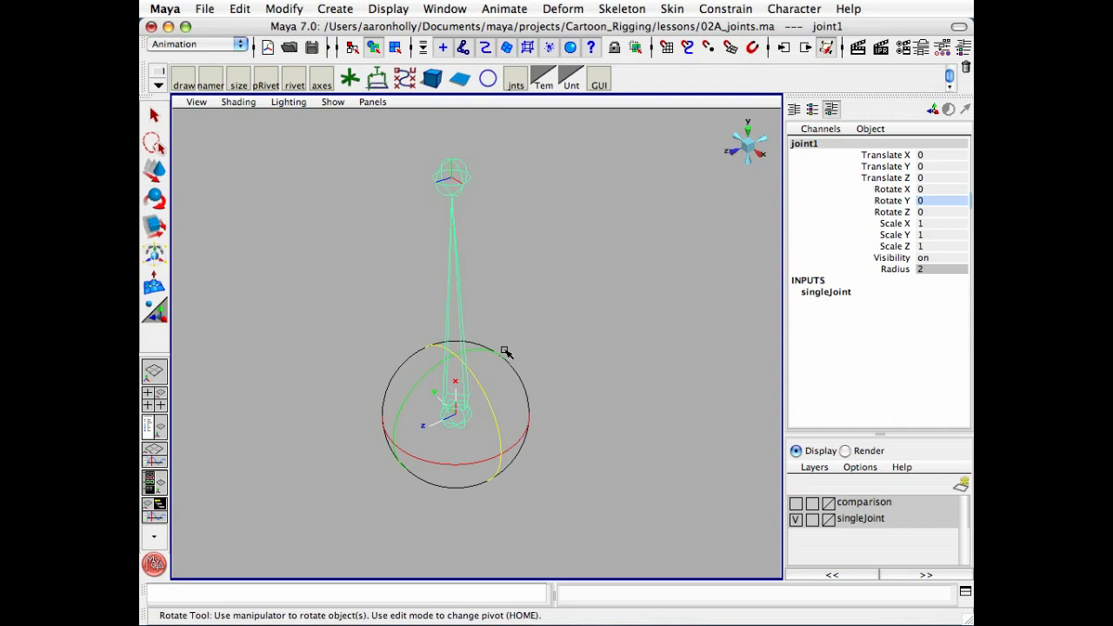
pyautogui.click(619, 295)
pyautogui.press('q')
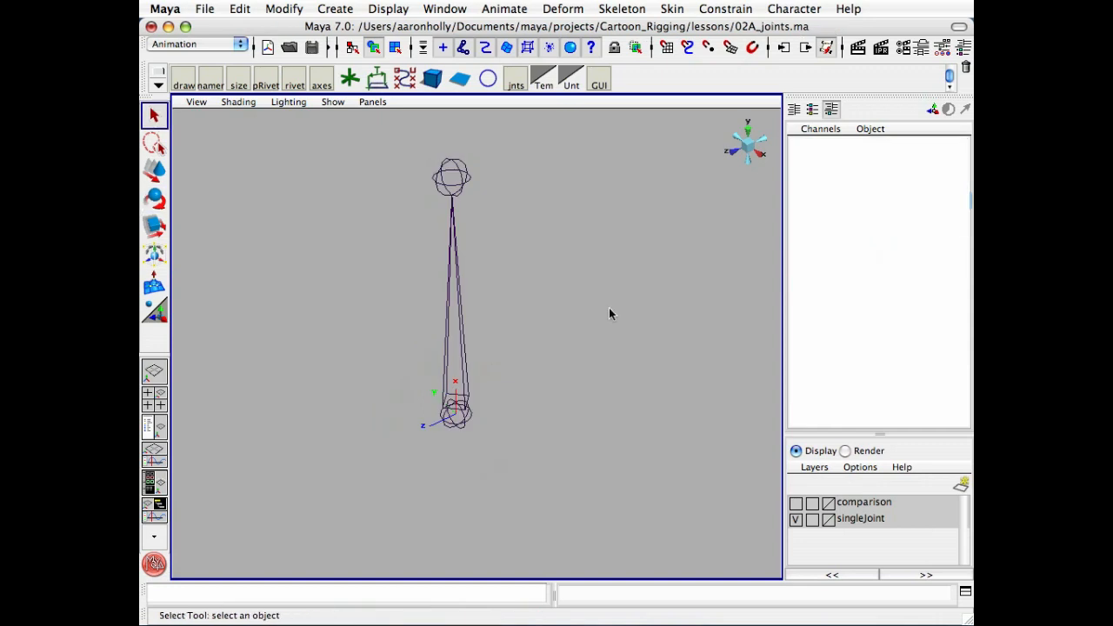
# Hide the singleJoint layer and show the comparison layer
pyautogui.keyDown('alt'); pyautogui.moveTo(588, 298); pyautogui.dragTo(596, 338, button='middle'); pyautogui.keyUp('alt')
pyautogui.keyDown('alt'); pyautogui.moveTo(546, 385); pyautogui.dragTo(577, 373, button='middle'); pyautogui.keyUp('alt')
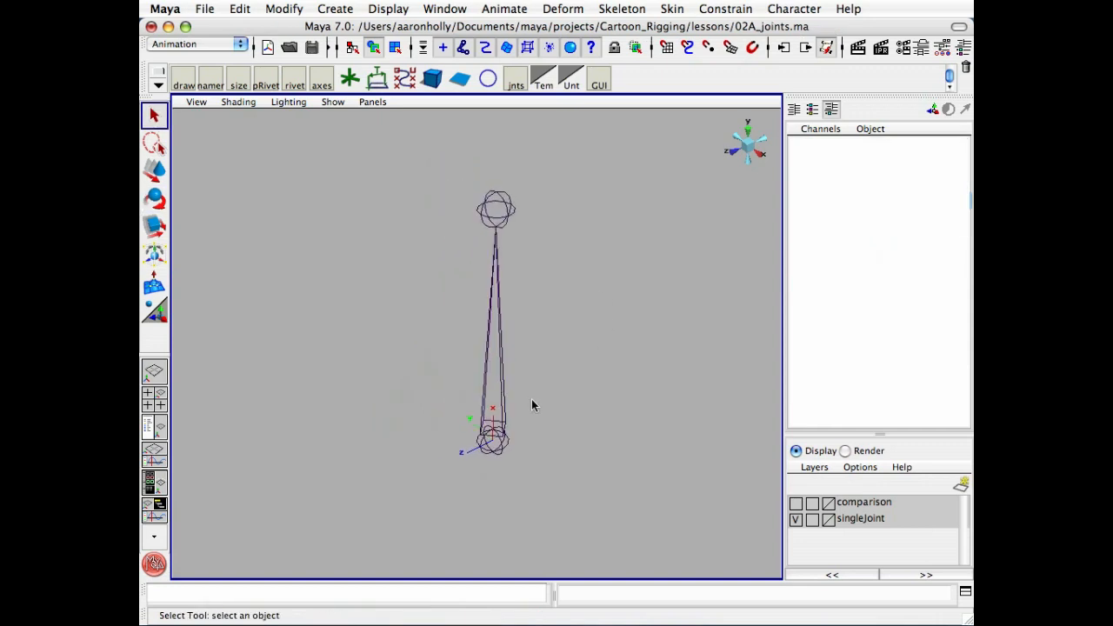
pyautogui.keyDown('alt'); pyautogui.moveTo(532, 403); pyautogui.dragTo(537, 405, button='middle'); pyautogui.keyUp('alt')
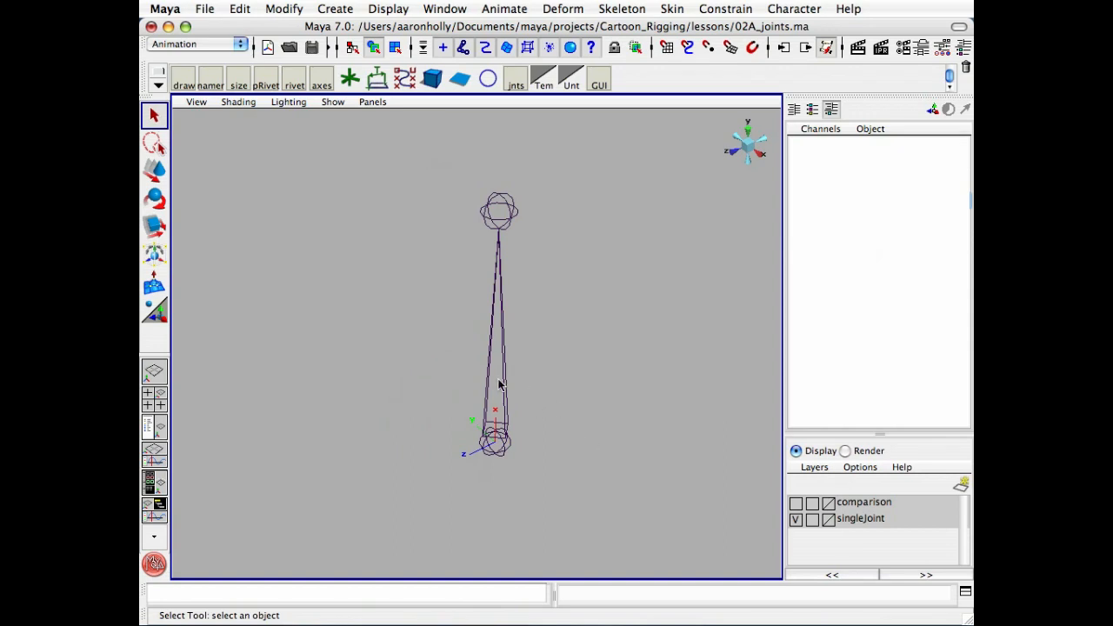
pyautogui.click(795, 520)
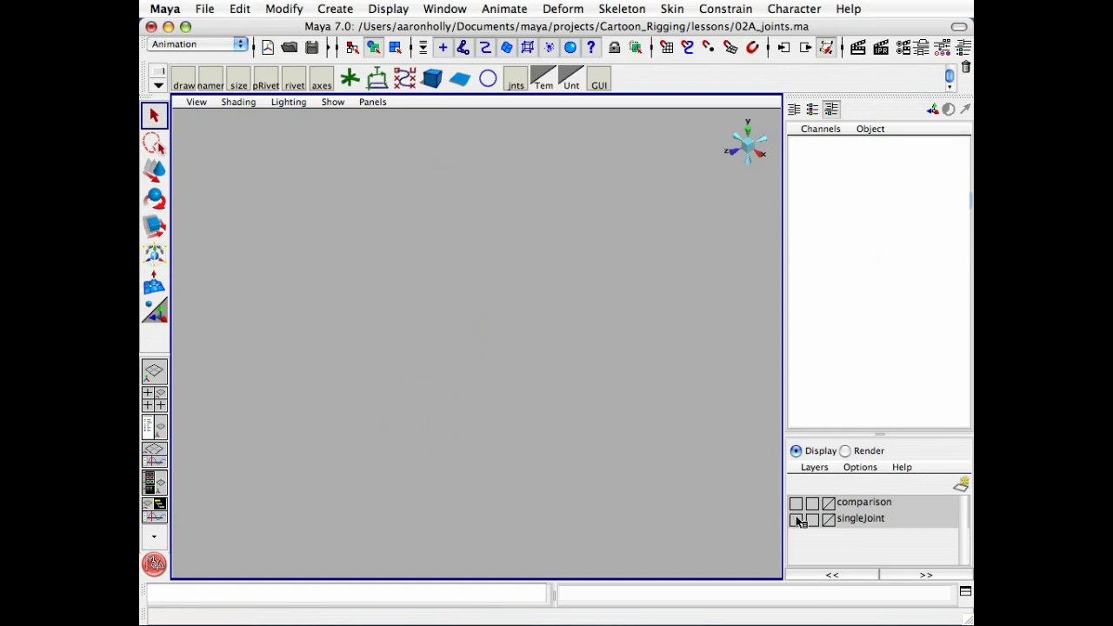
pyautogui.click(795, 503)
pyautogui.keyDown('alt'); pyautogui.moveTo(708, 484); pyautogui.dragTo(448, 417); pyautogui.keyUp('alt')
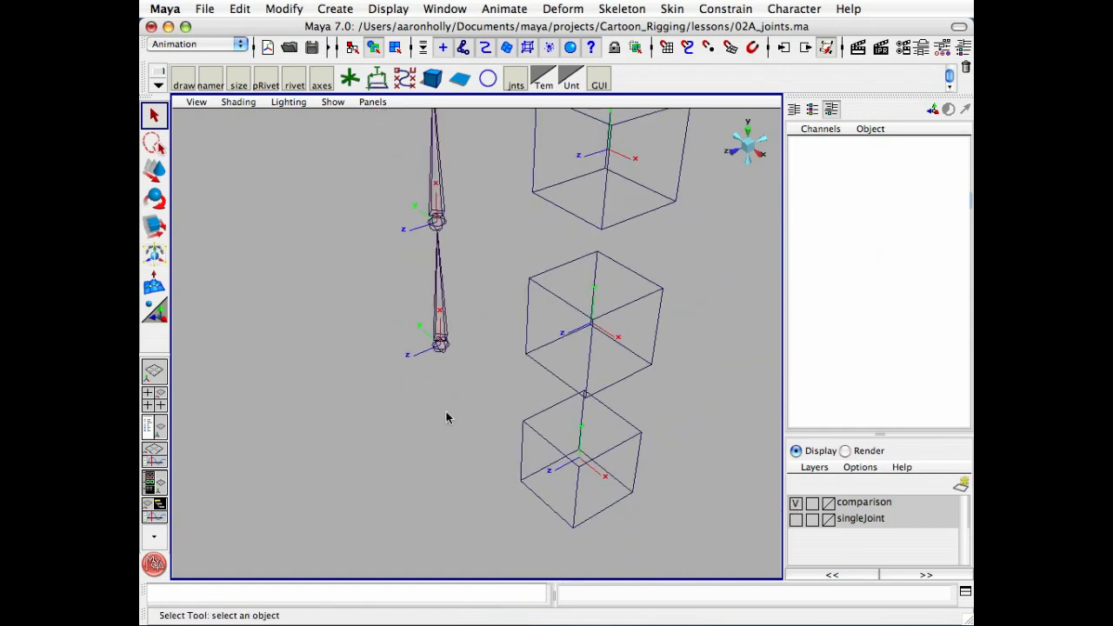
# Hide polygons and handles in the viewport so only the joint chain is displayed
pyautogui.click(333, 102)
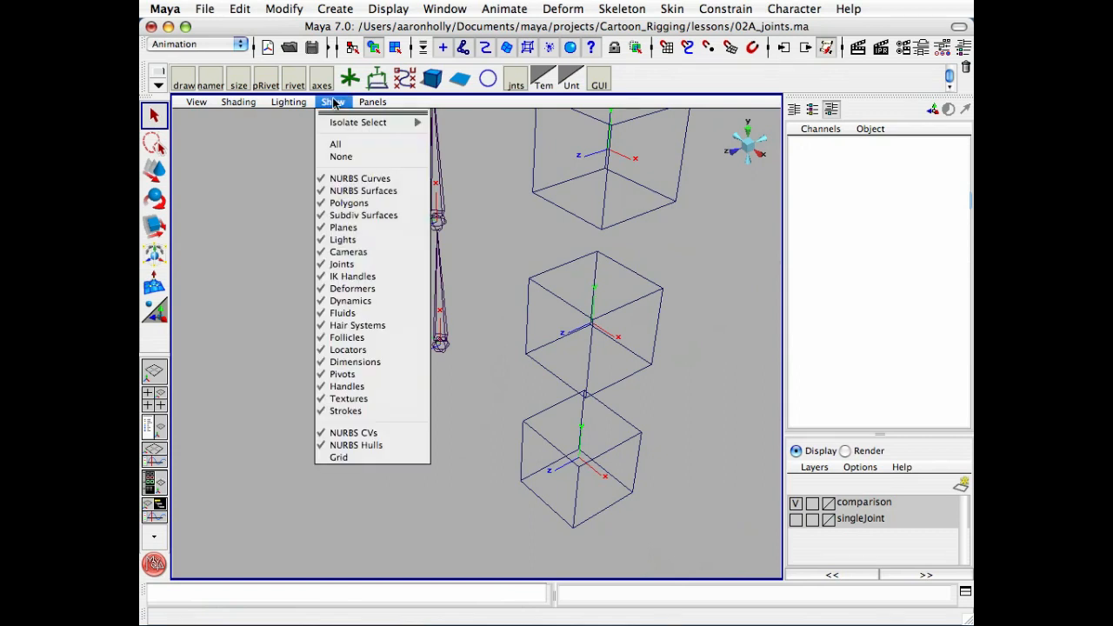
pyautogui.click(353, 203)
pyautogui.keyDown('alt'); pyautogui.moveTo(507, 379); pyautogui.dragTo(392, 166); pyautogui.keyUp('alt')
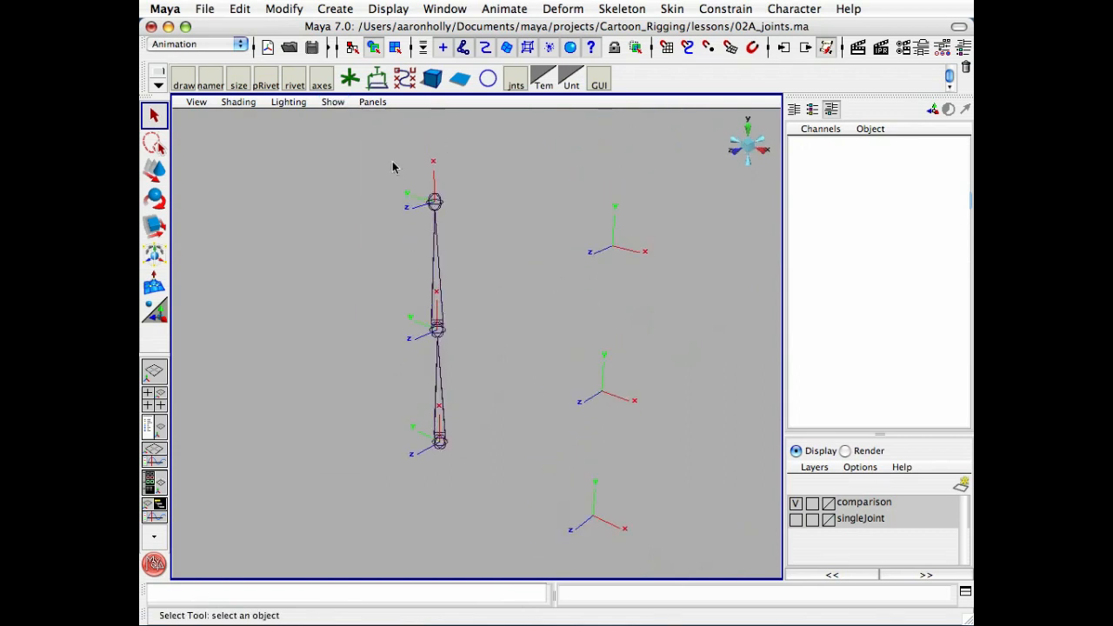
pyautogui.click(334, 101)
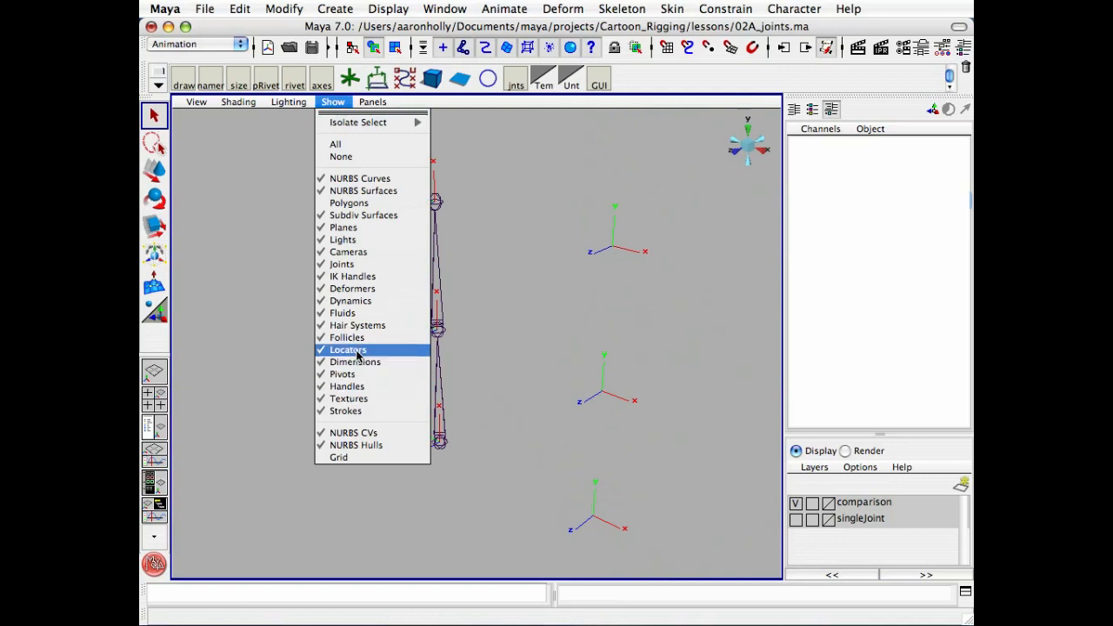
pyautogui.click(352, 386)
pyautogui.keyDown('alt'); pyautogui.moveTo(489, 411); pyautogui.dragTo(528, 397, button='right'); pyautogui.keyUp('alt')
pyautogui.keyDown('alt'); pyautogui.moveTo(528, 397); pyautogui.dragTo(553, 405, button='middle'); pyautogui.keyUp('alt')
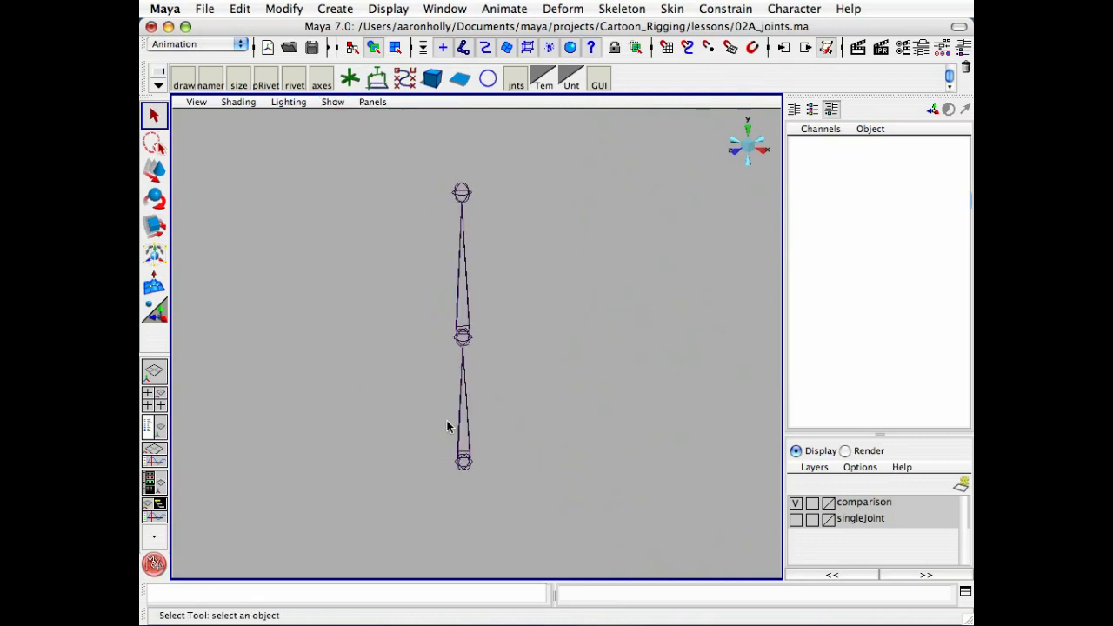
# Select the chain's base and middle joints together and rotate both about 27.2 degrees around Z
pyautogui.click(466, 308)
pyautogui.keyDown('shift'); pyautogui.moveTo(447, 290); pyautogui.dragTo(492, 300); pyautogui.keyUp('shift')
pyautogui.press('e')
pyautogui.keyDown('alt'); pyautogui.moveTo(527, 394); pyautogui.dragTo(597, 388, button='middle'); pyautogui.keyUp('alt')
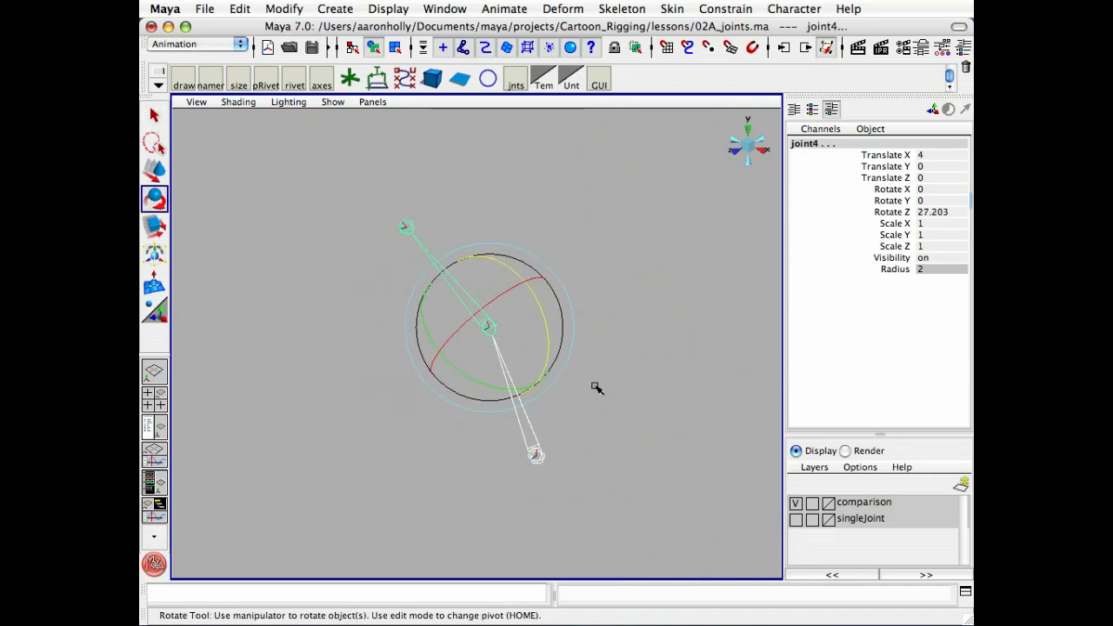
# Select only the chain's base joint and stretch it along its X axis to a scale of about 2.05
pyautogui.click(617, 477)
pyautogui.click(522, 419)
pyautogui.keyDown('alt'); pyautogui.moveTo(598, 474); pyautogui.dragTo(621, 459, button='middle'); pyautogui.keyUp('alt')
pyautogui.press('r')
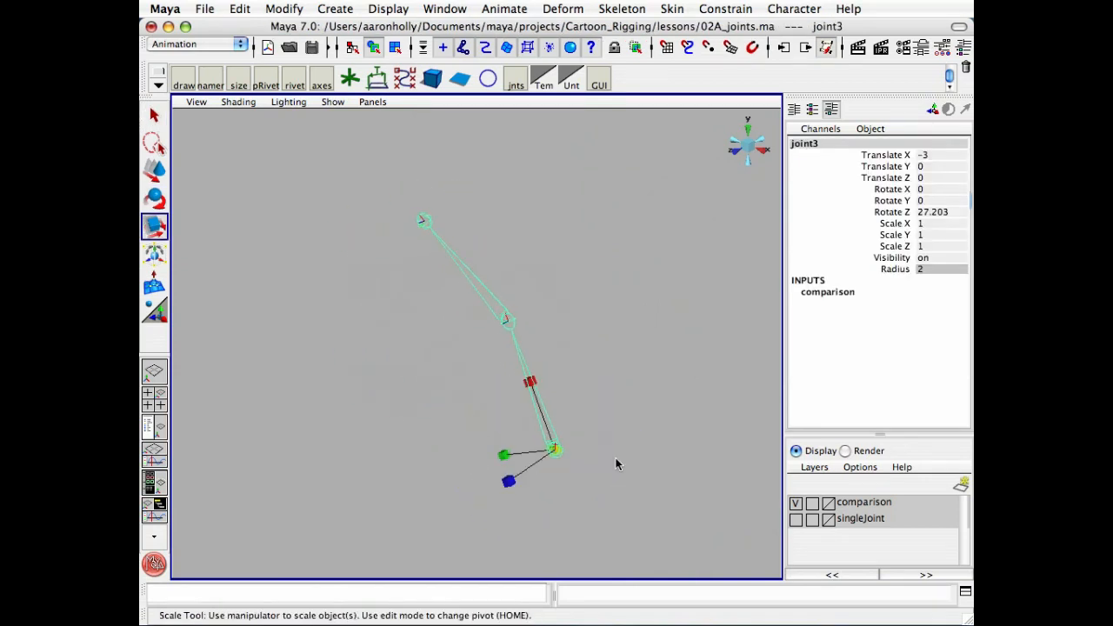
pyautogui.moveTo(530, 382); pyautogui.dragTo(507, 326)
pyautogui.keyDown('alt'); pyautogui.moveTo(581, 355); pyautogui.dragTo(549, 358, button='right'); pyautogui.keyUp('alt')
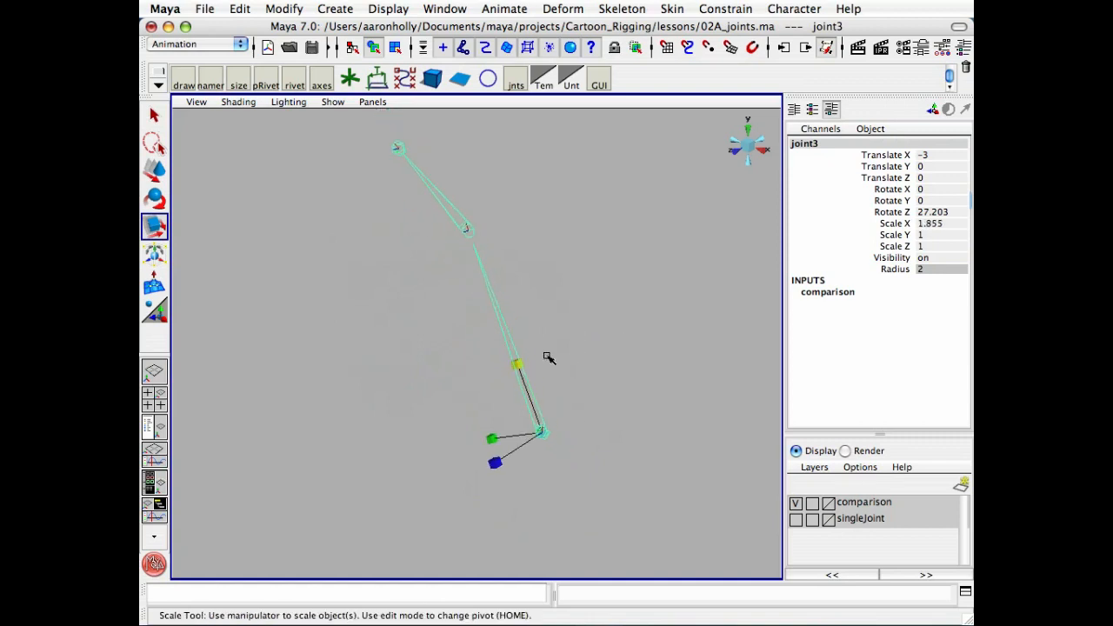
pyautogui.keyDown('alt'); pyautogui.moveTo(556, 355); pyautogui.dragTo(578, 400, button='middle'); pyautogui.keyUp('alt')
pyautogui.keyDown('alt'); pyautogui.moveTo(579, 399); pyautogui.dragTo(605, 401); pyautogui.keyUp('alt')
pyautogui.moveTo(538, 408); pyautogui.dragTo(533, 439)
# Reset the base joint's Scale X to 1 and stretch it along X again to about 2.05
pyautogui.click(930, 223)
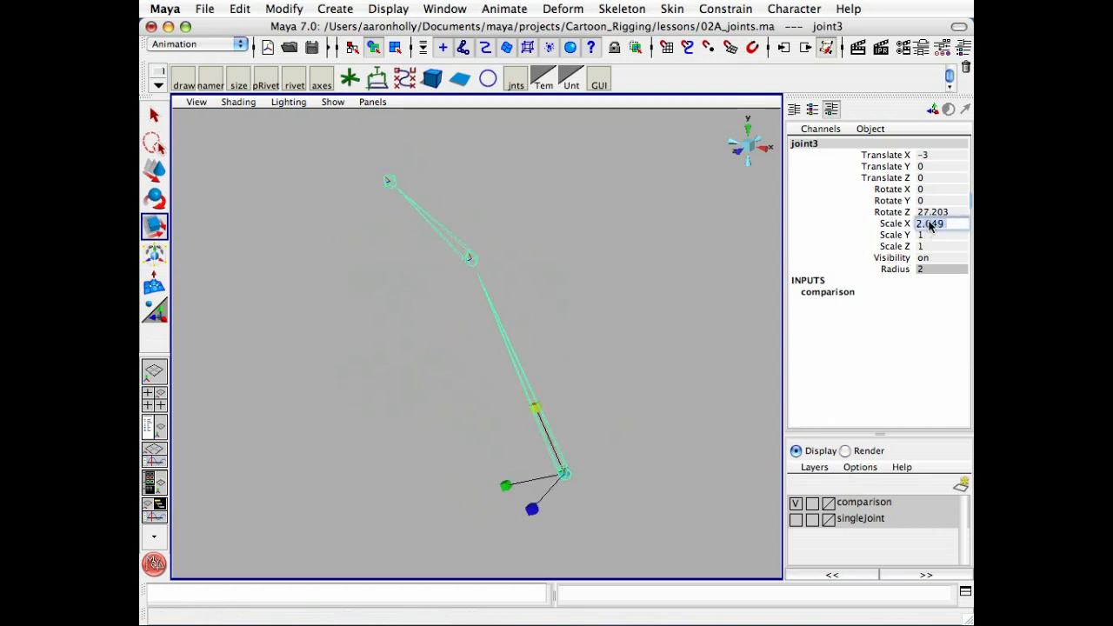
pyautogui.write('1')
pyautogui.press('Return')
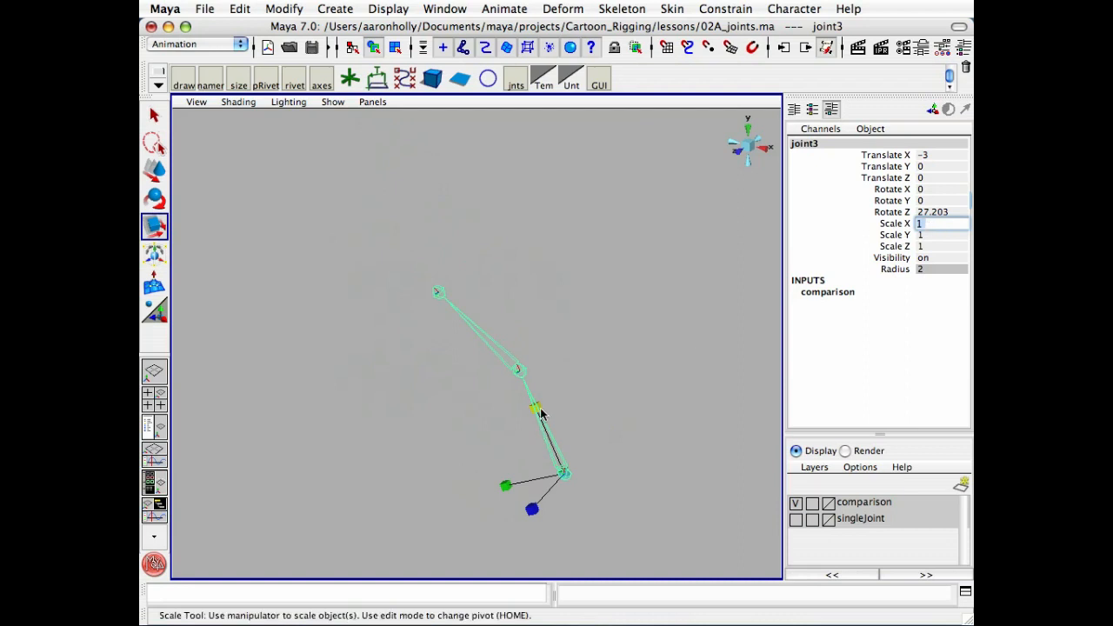
pyautogui.moveTo(540, 415); pyautogui.dragTo(528, 331)
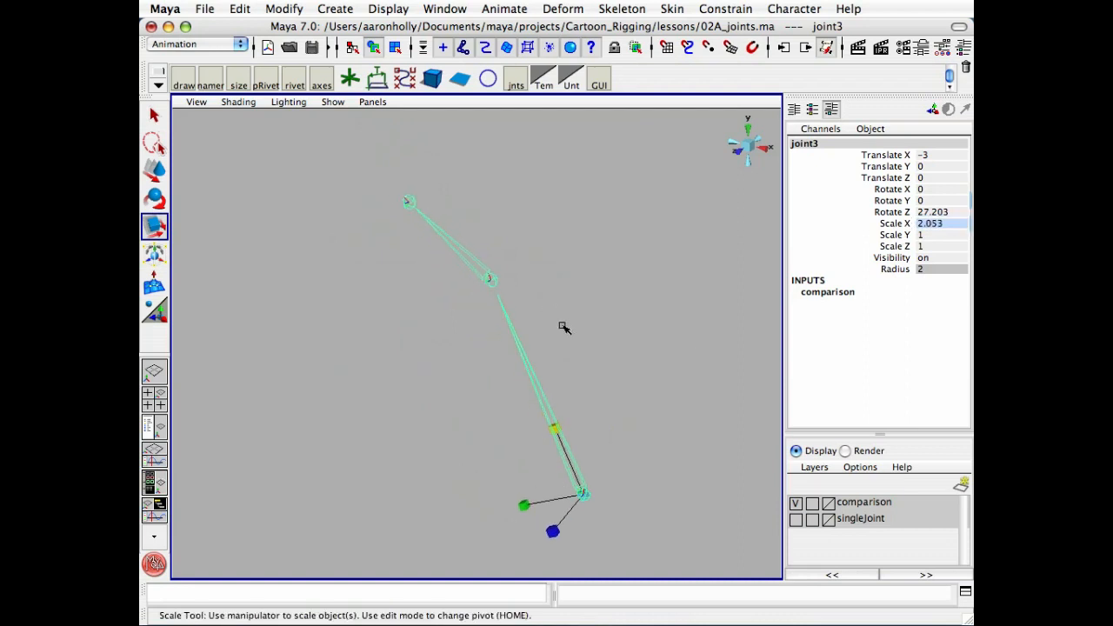
# Turn off Segment Scale Compensate in the attributes of the chain's middle joint
pyautogui.click(476, 266)
pyautogui.hotkey('ctrl', 'a')
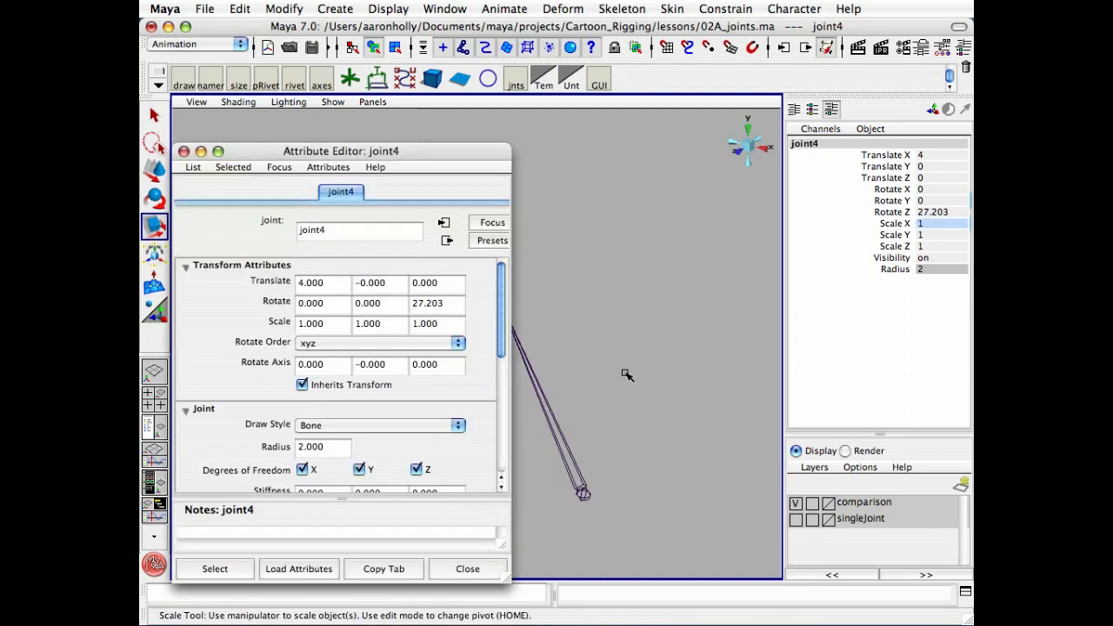
pyautogui.keyDown('alt'); pyautogui.moveTo(625, 373); pyautogui.dragTo(791, 357, button='middle'); pyautogui.keyUp('alt')
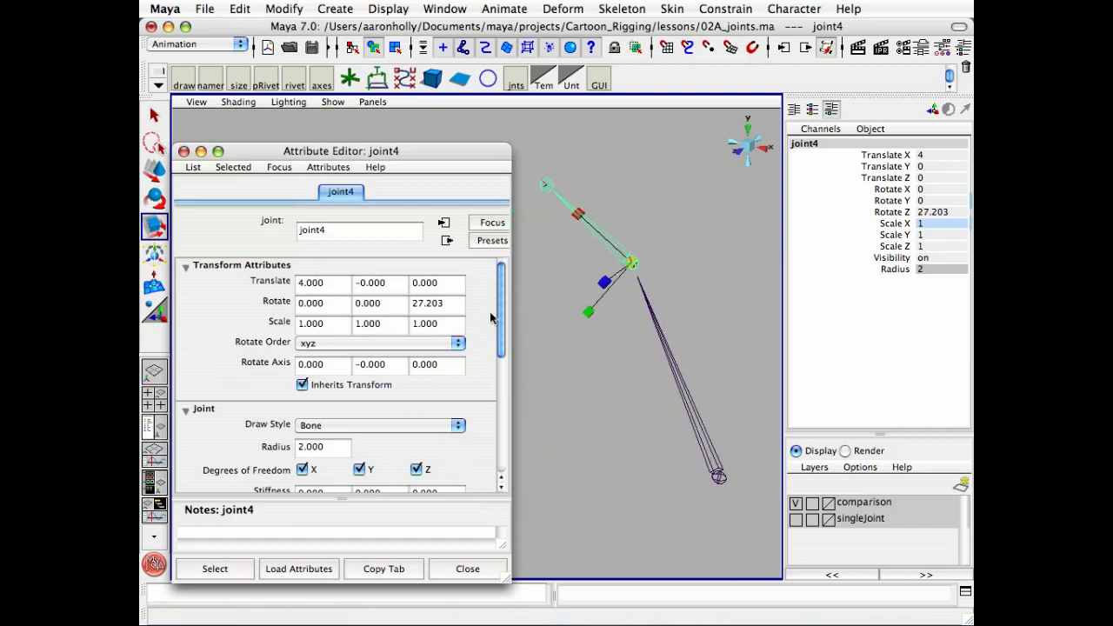
pyautogui.scroll(-5, 497, 368)
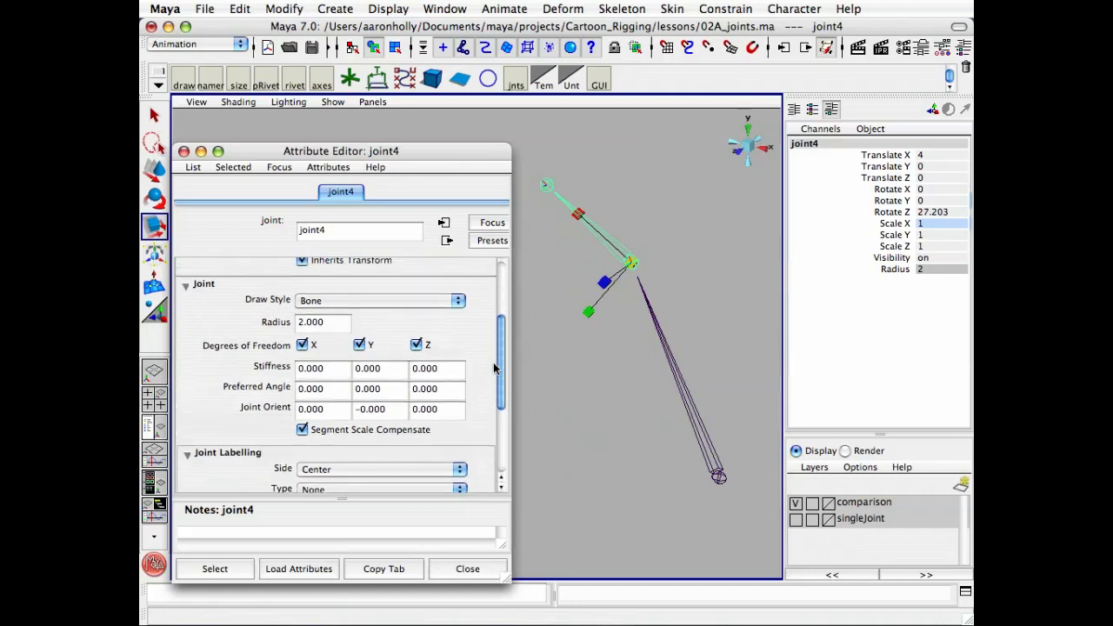
pyautogui.click(303, 438)
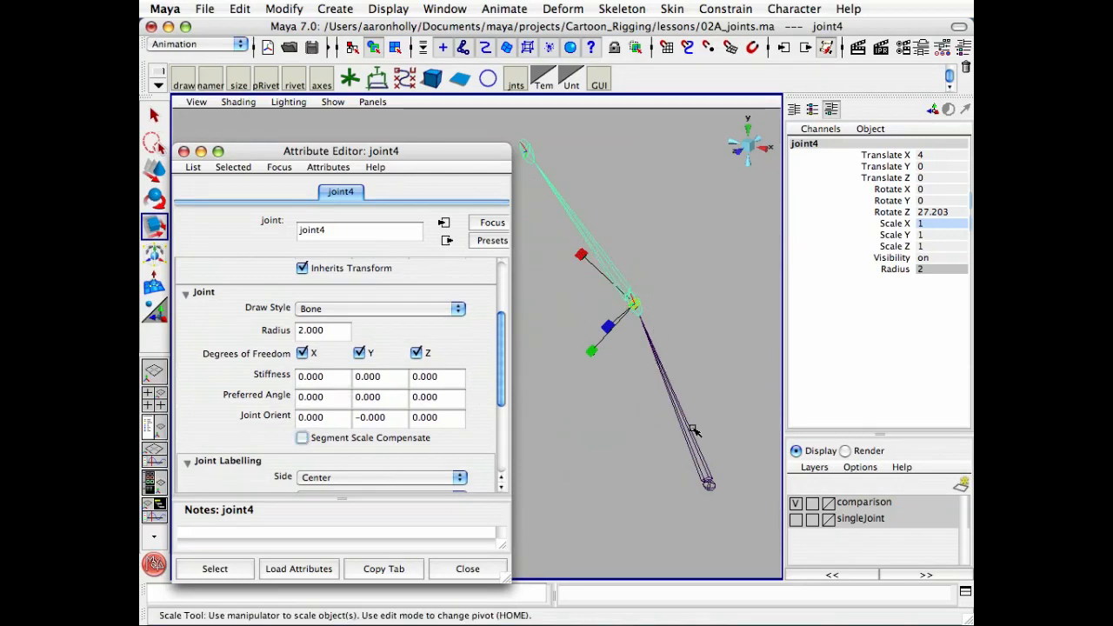
# Turn Segment Scale Compensate back on for the chain's middle joint
pyautogui.moveTo(630, 337)
pyautogui.keyDown('alt'); pyautogui.mouseDown()
pyautogui.moveTo(646, 339)
pyautogui.moveTo(637, 333)
pyautogui.mouseUp(); pyautogui.keyUp('alt')
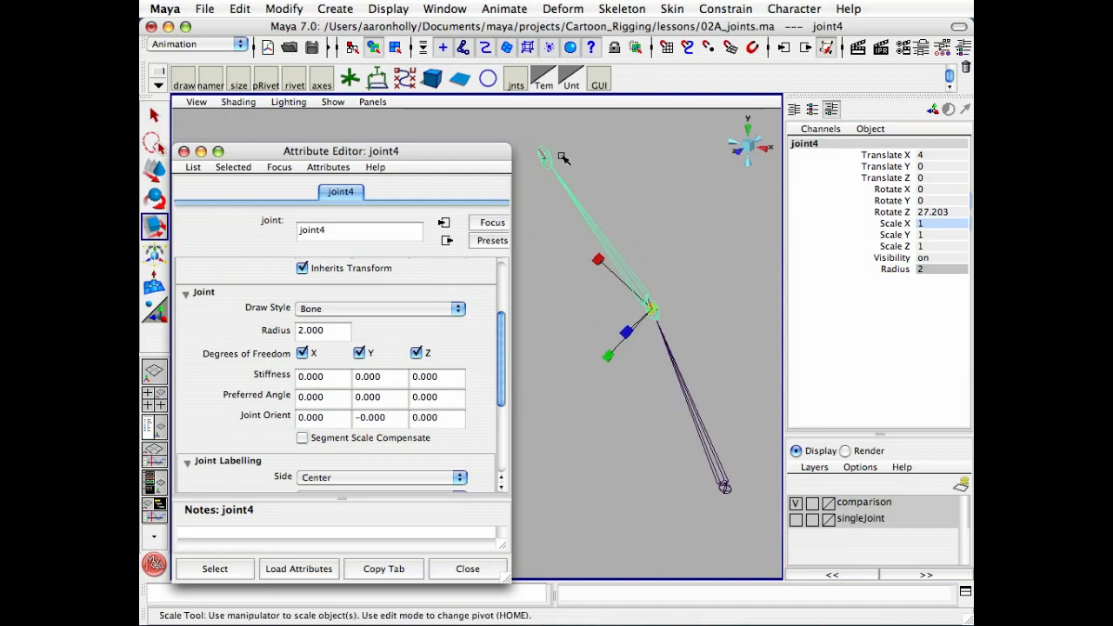
pyautogui.click(302, 438)
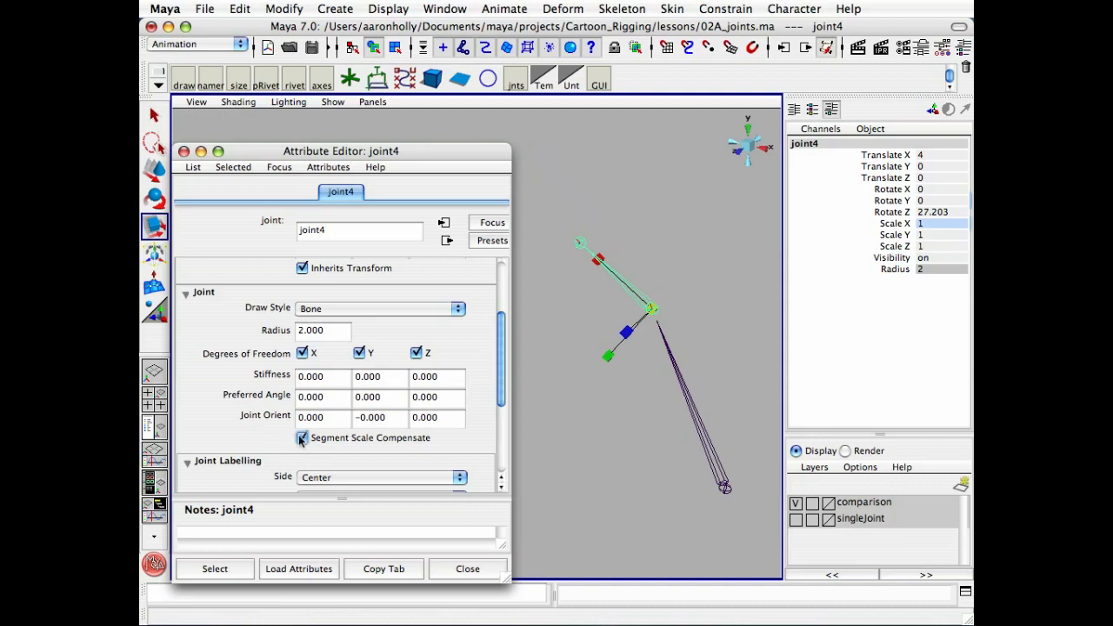
# Reset the base joint's Scale X to 1, clear the selection and close the attribute editor
pyautogui.click(693, 420)
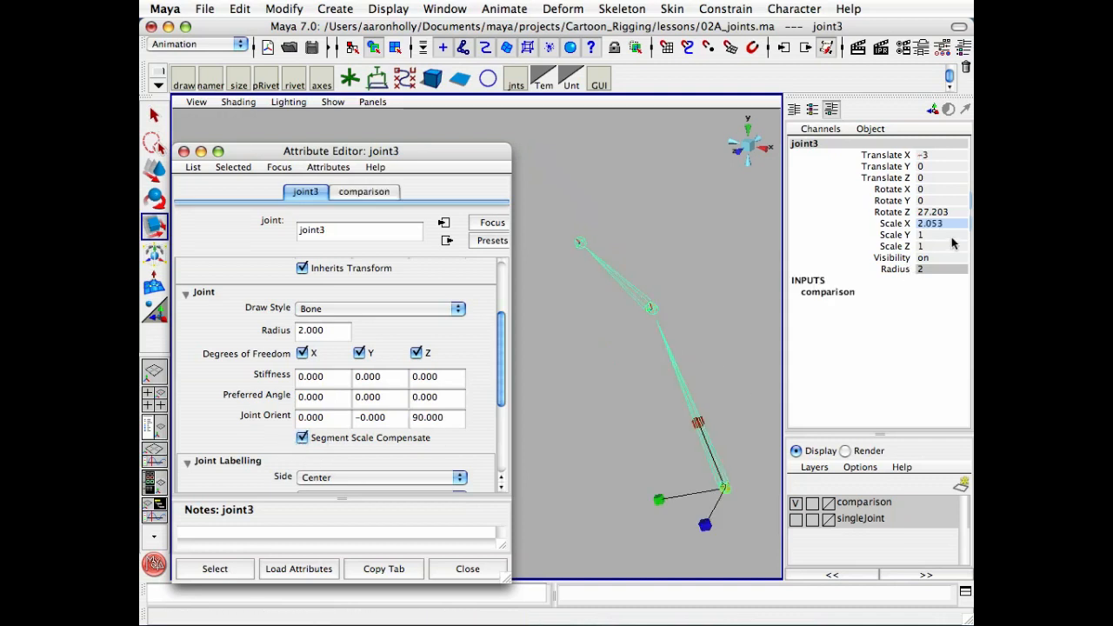
pyautogui.click(955, 225)
pyautogui.write('1')
pyautogui.press('Return')
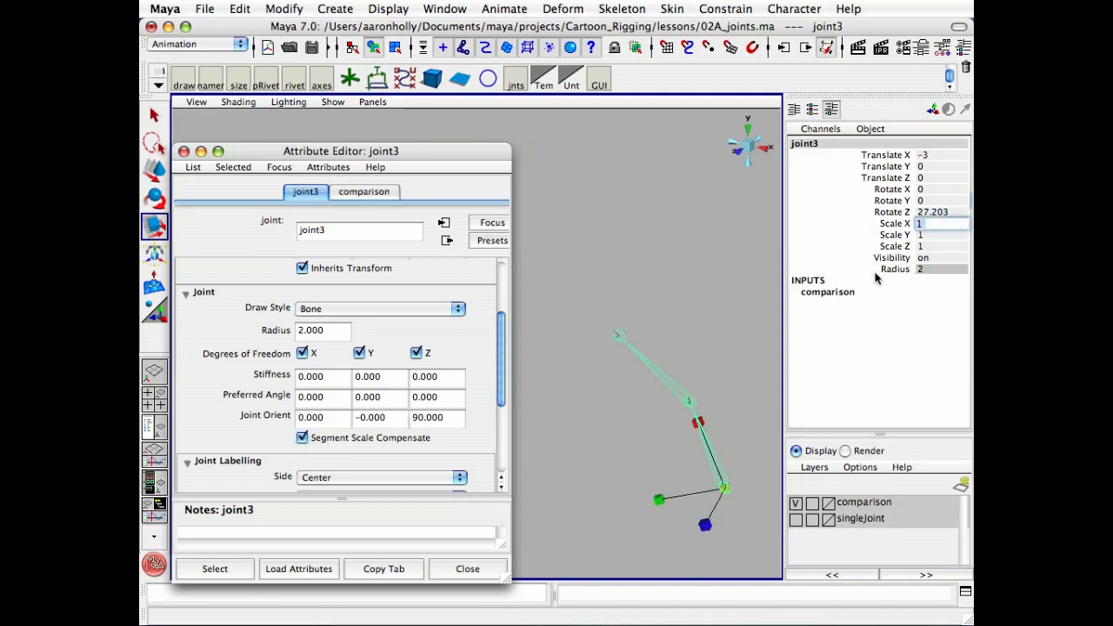
pyautogui.click(652, 281)
pyautogui.click(470, 562)
pyautogui.keyDown('alt'); pyautogui.moveTo(652, 429); pyautogui.dragTo(530, 415, button='middle'); pyautogui.keyUp('alt')
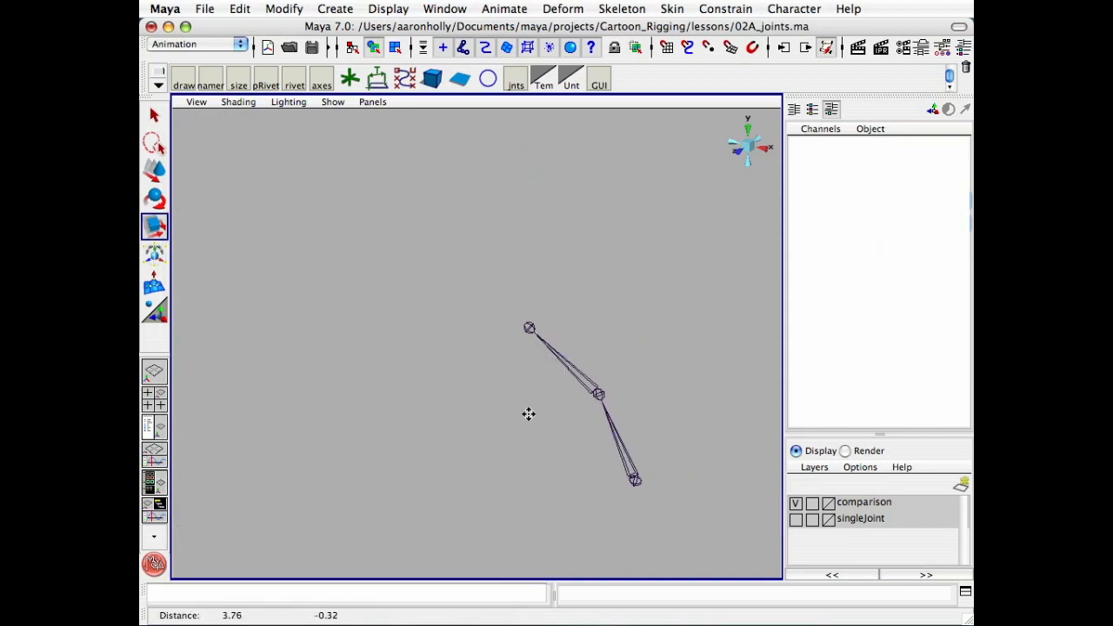
pyautogui.keyDown('alt'); pyautogui.moveTo(530, 415); pyautogui.dragTo(627, 401, button='right'); pyautogui.keyUp('alt')
pyautogui.keyDown('alt'); pyautogui.moveTo(645, 416); pyautogui.dragTo(560, 356, button='middle'); pyautogui.keyUp('alt')
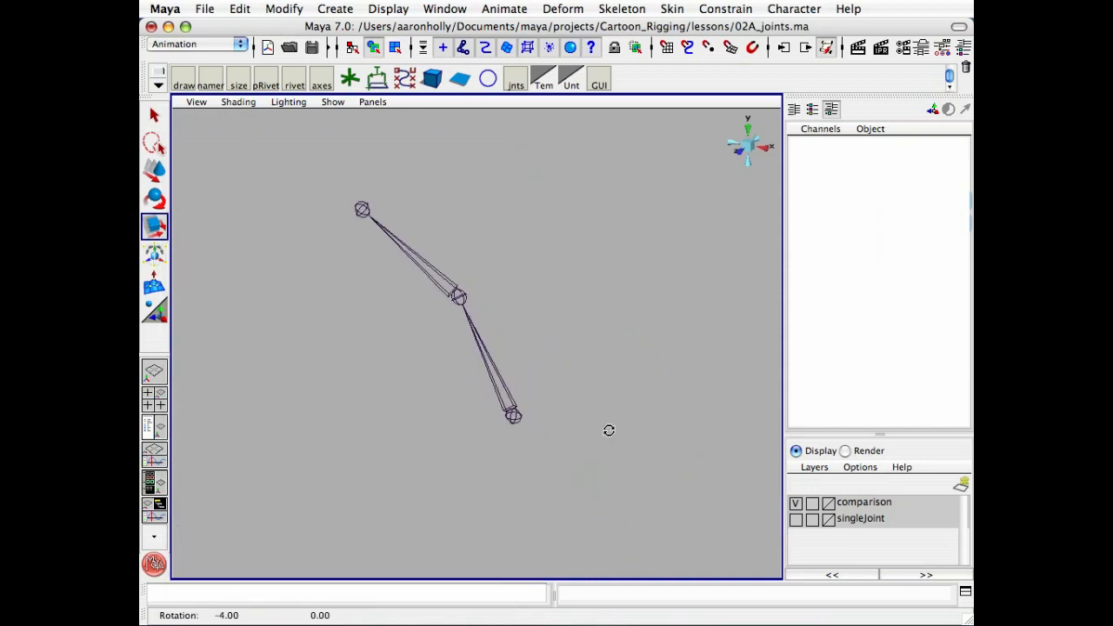
pyautogui.keyDown('alt'); pyautogui.moveTo(607, 430); pyautogui.dragTo(641, 408); pyautogui.keyUp('alt')
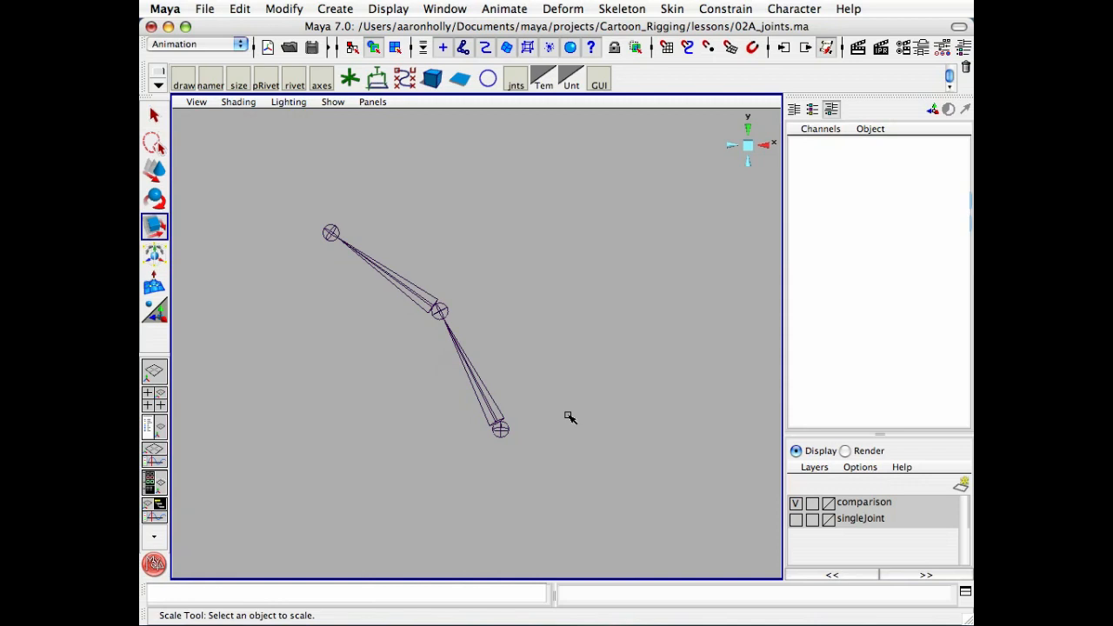
pyautogui.keyDown('alt'); pyautogui.moveTo(576, 374); pyautogui.dragTo(640, 398, button='middle'); pyautogui.keyUp('alt')
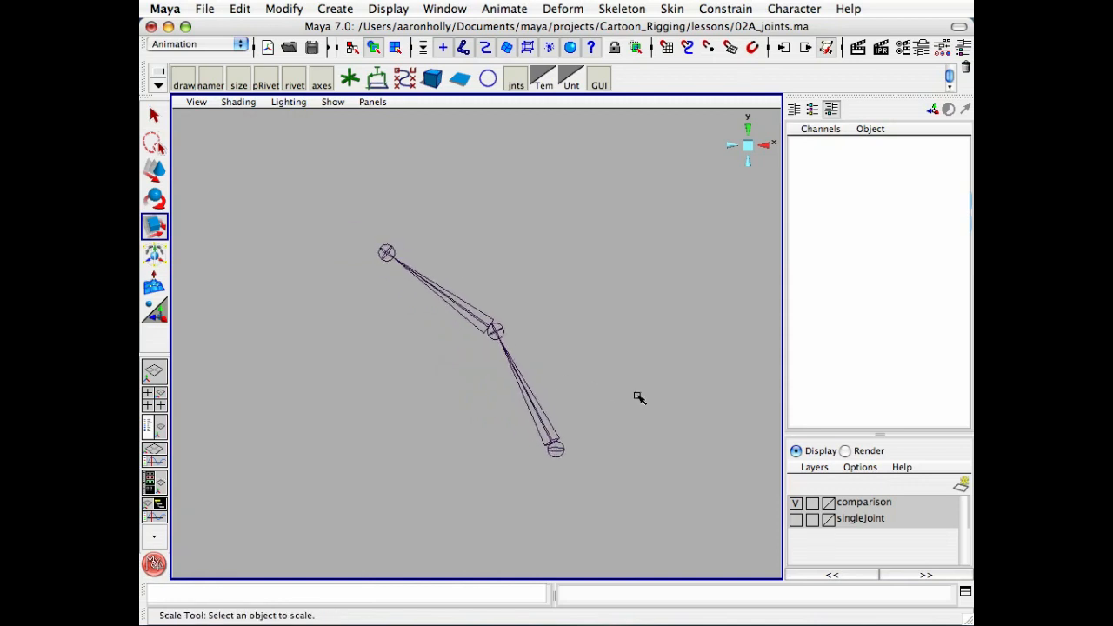
pyautogui.keyDown('alt'); pyautogui.moveTo(638, 397); pyautogui.dragTo(644, 397); pyautogui.keyUp('alt')
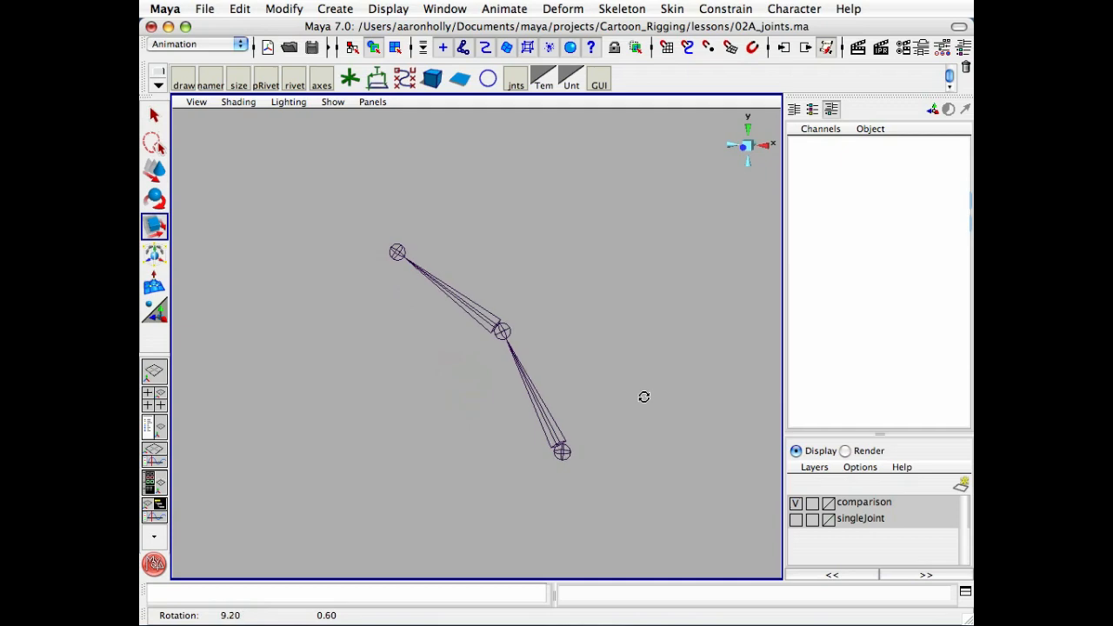